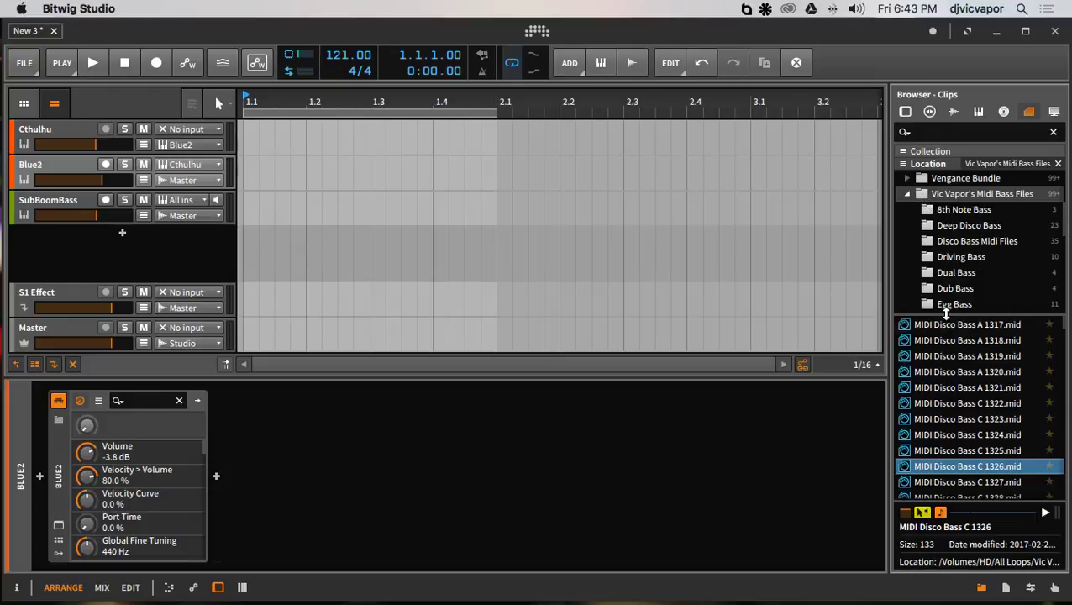
# Step: Look through the subfolders of the Midi Bass Files location, adjusting the height of the folder list
pyautogui.moveTo(947, 316); pyautogui.dragTo(935, 424)
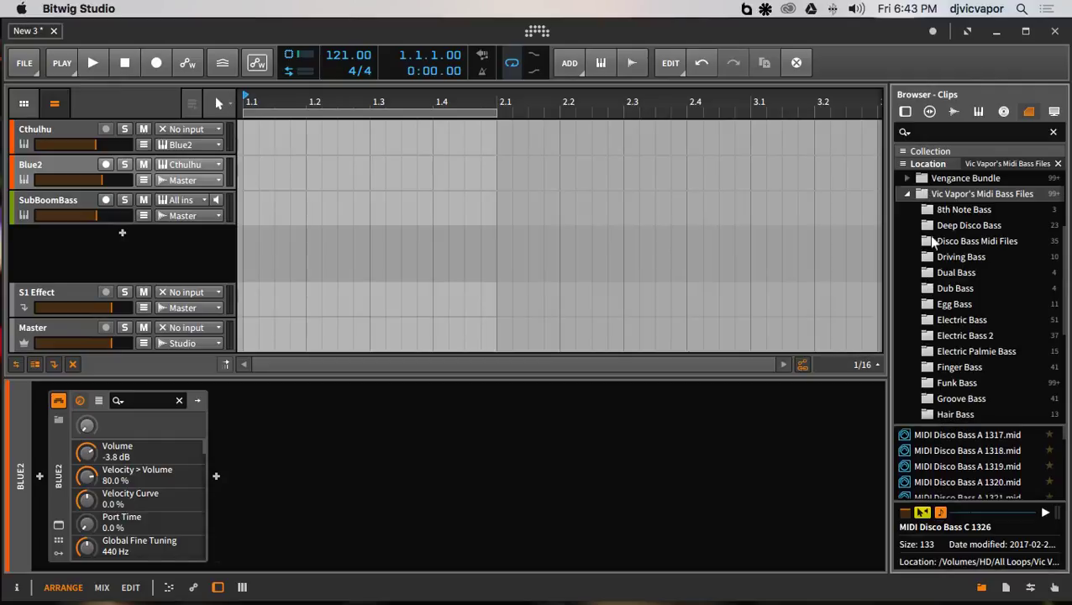
pyautogui.scroll(-5, 934, 264)
pyautogui.scroll(8, 933, 264)
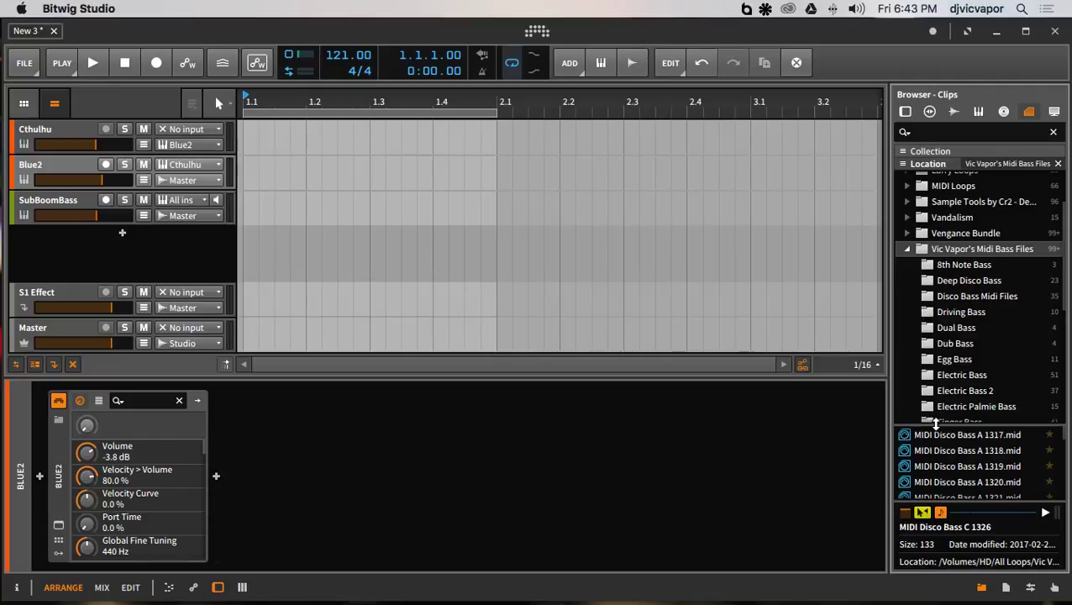
pyautogui.moveTo(935, 425); pyautogui.dragTo(943, 374)
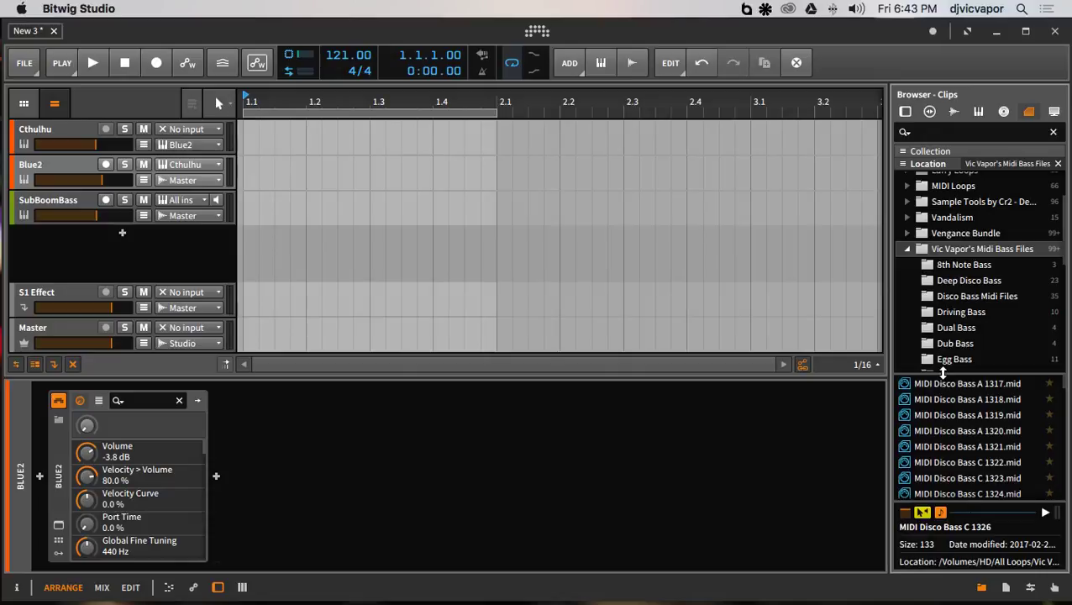
pyautogui.scroll(-2, 935, 307)
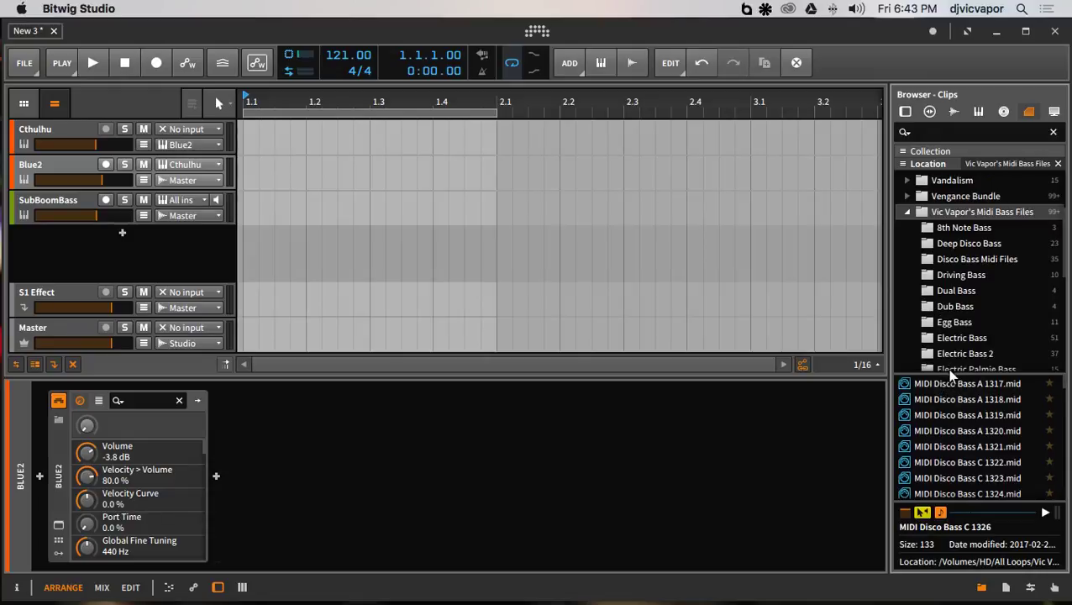
pyautogui.moveTo(949, 372); pyautogui.dragTo(949, 323)
# Step: Look through the disco bass clips in the browser and audition MIDI Disco Bass E 1331
pyautogui.scroll(-1, 941, 406)
pyautogui.scroll(-3, 940, 405)
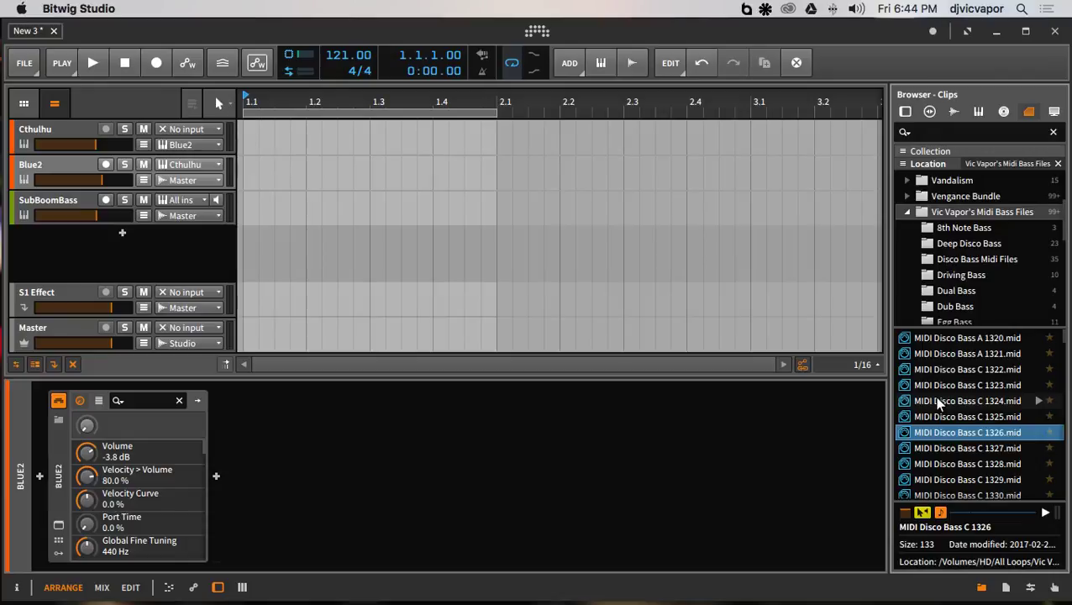
pyautogui.scroll(-5, 939, 404)
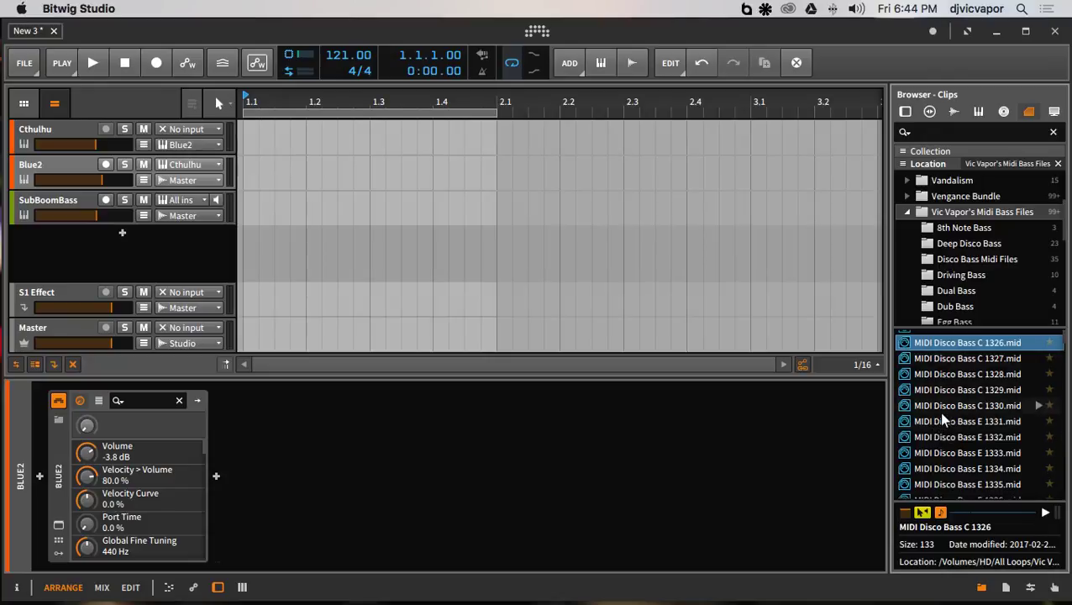
pyautogui.click(938, 416)
pyautogui.scroll(-1, 938, 416)
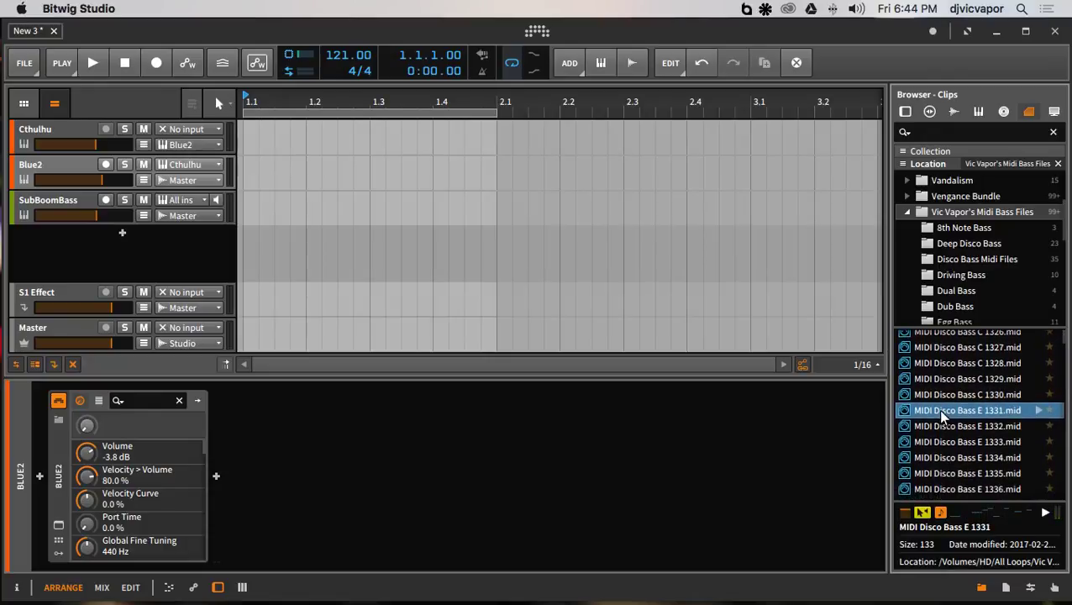
pyautogui.scroll(-2, 941, 411)
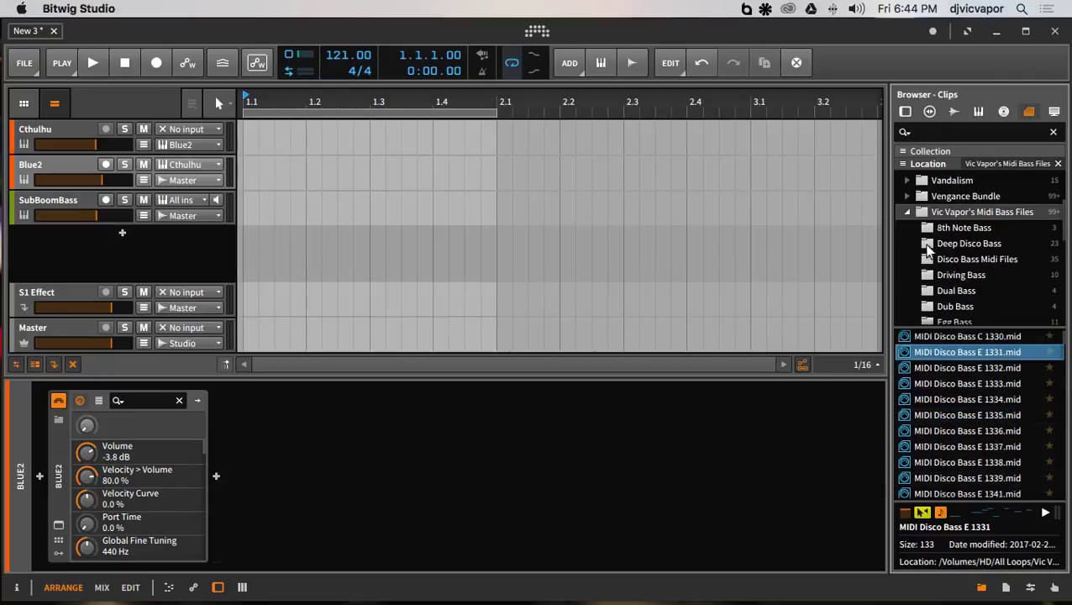
# Step: Show the Funk Bass folder and audition several of its clips, including MIDI Funk Bass A 10, A 08 and A 11
pyautogui.scroll(-3, 928, 278)
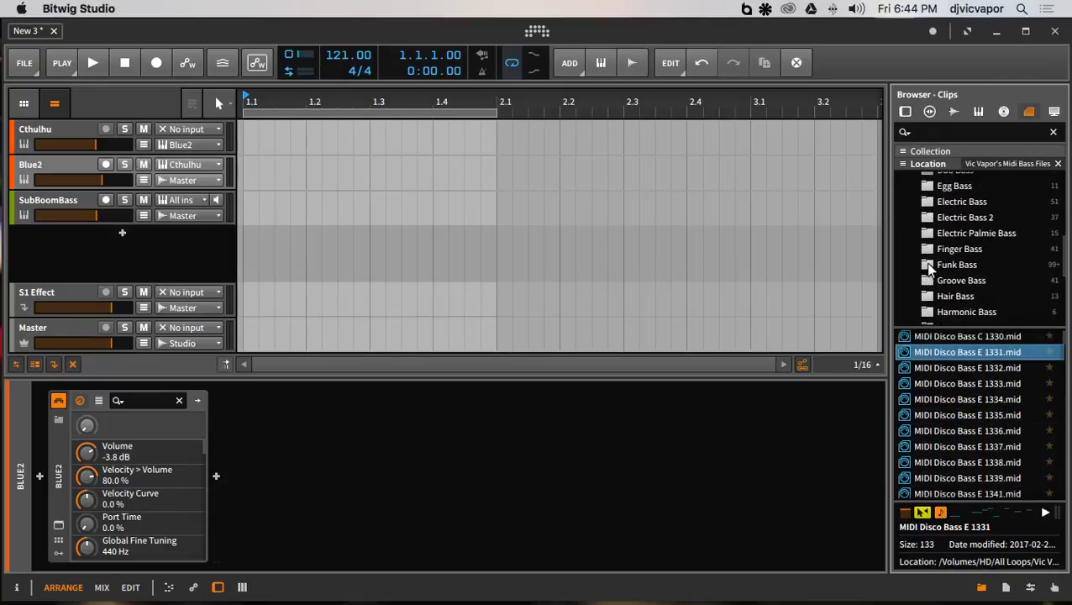
pyautogui.click(926, 264)
pyautogui.click(953, 432)
pyautogui.click(953, 445)
pyautogui.scroll(-3, 953, 445)
pyautogui.click(954, 437)
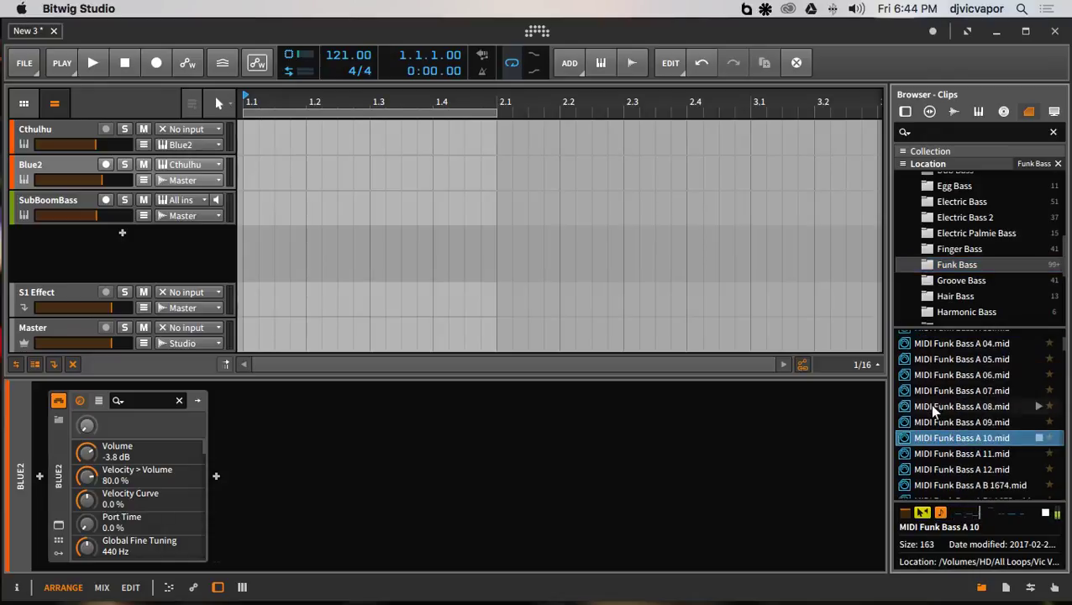
pyautogui.click(930, 403)
pyautogui.scroll(-1, 930, 404)
pyautogui.scroll(-1, 929, 403)
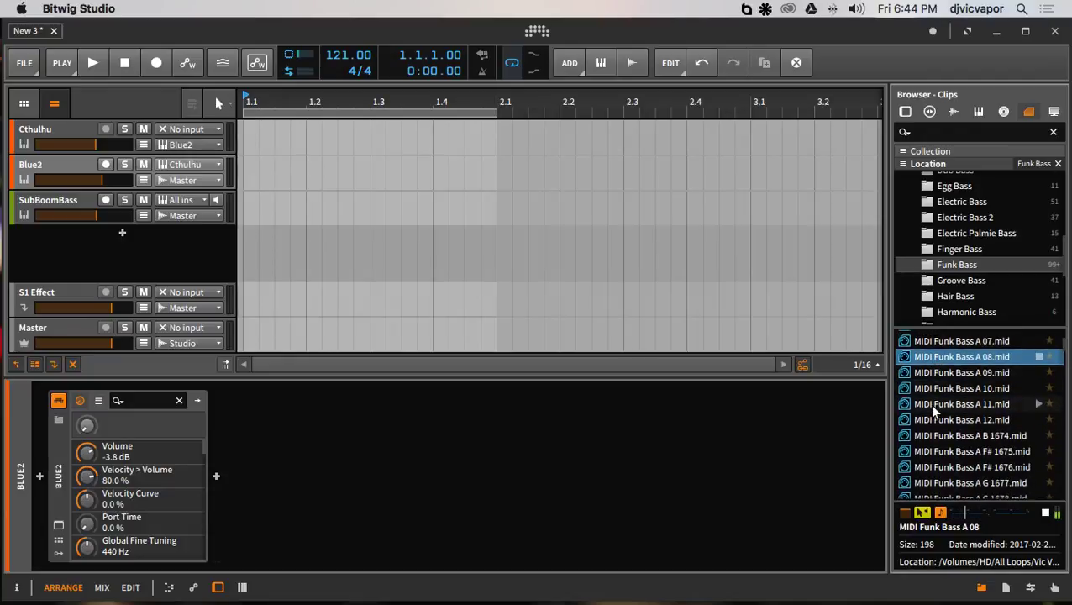
pyautogui.click(929, 404)
pyautogui.scroll(-3, 933, 419)
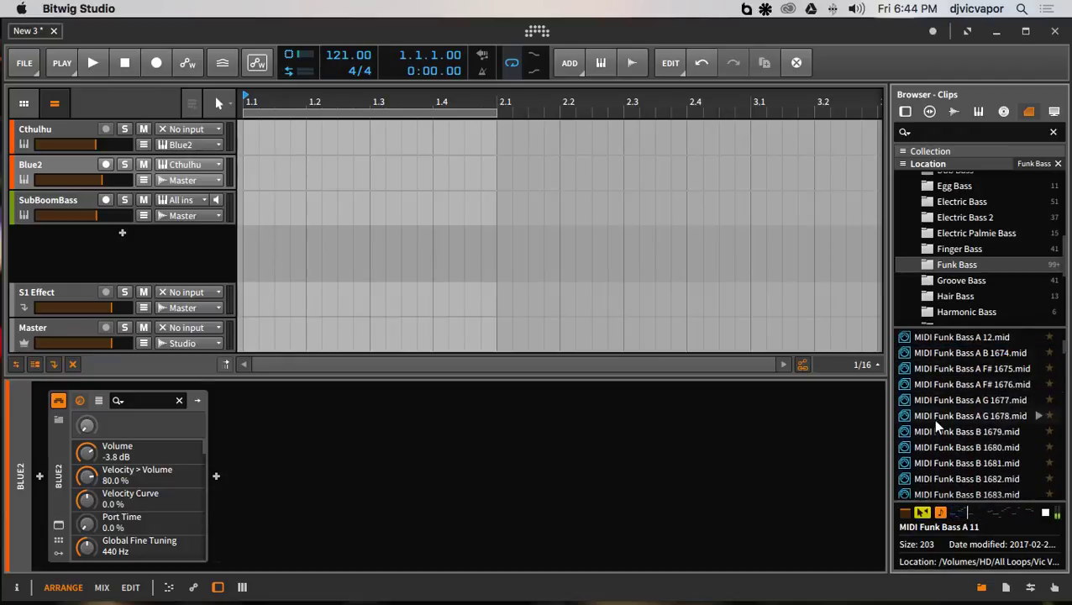
# Step: Audition the clips MIDI Funk Bass B 1679, B 1683 and B 1685
pyautogui.click(935, 431)
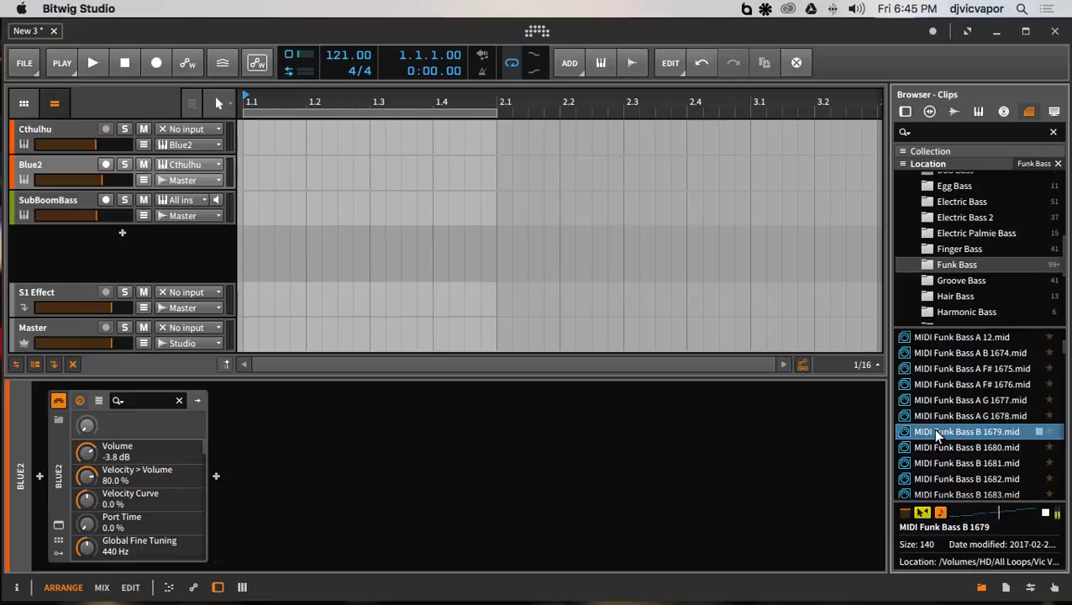
pyautogui.scroll(-2, 936, 431)
pyautogui.click(936, 431)
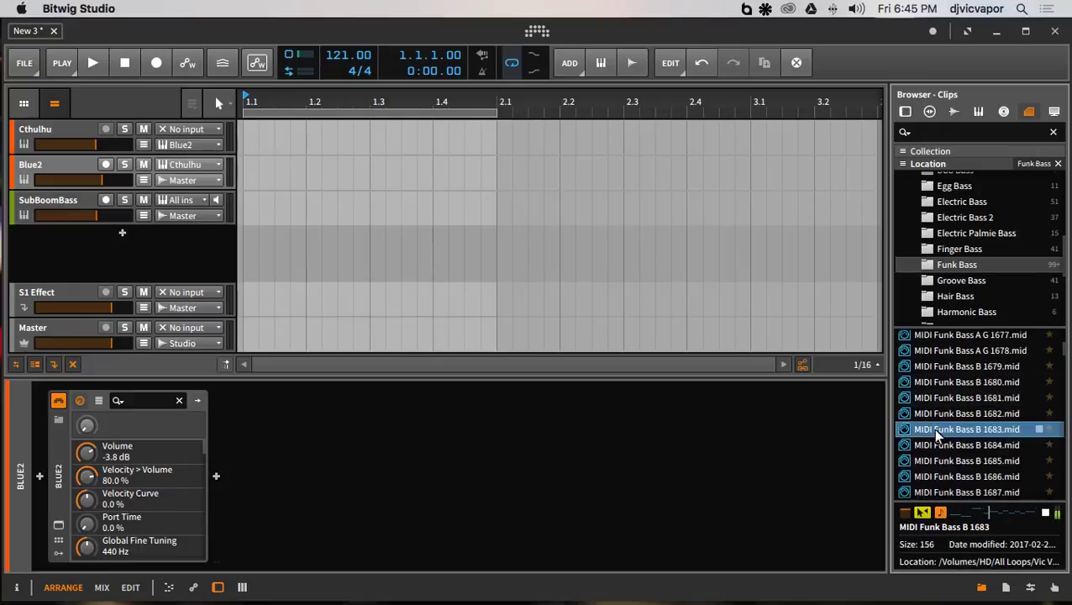
pyautogui.click(943, 459)
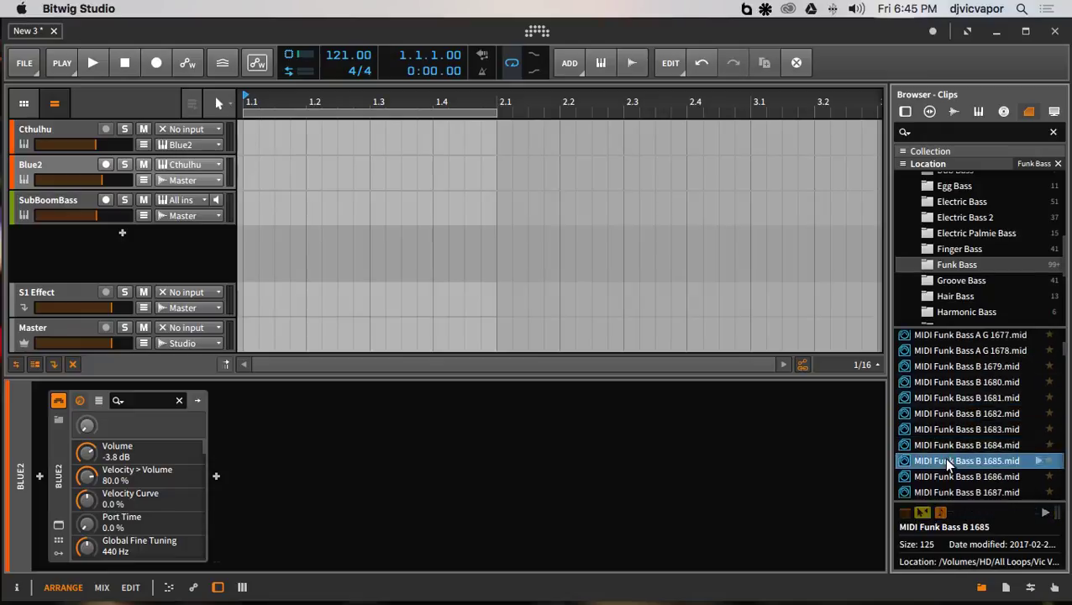
pyautogui.scroll(2, 938, 424)
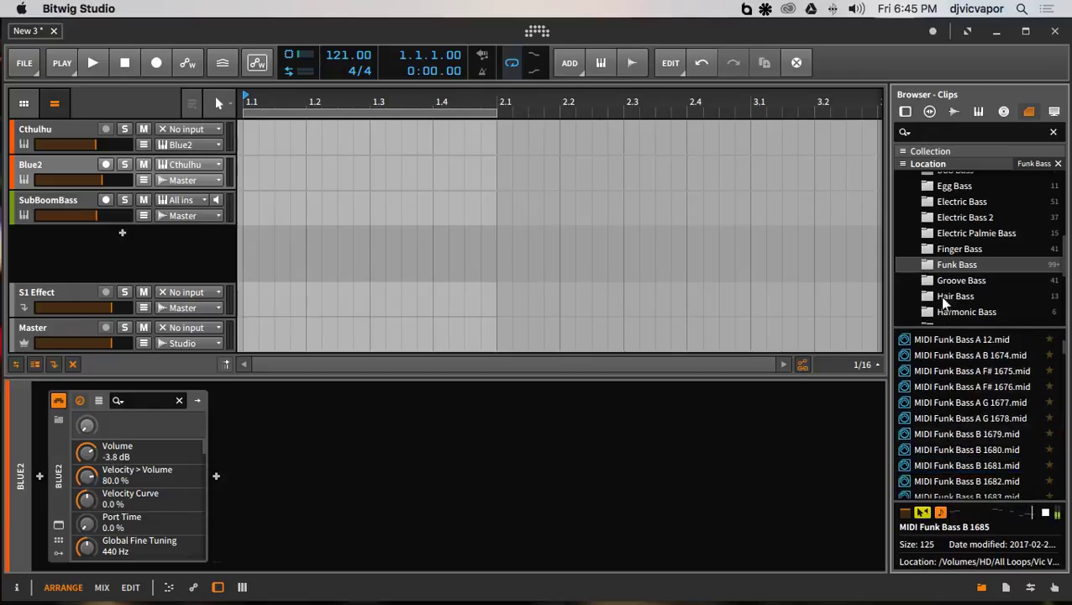
# Step: Show the Egg Bass folder and audition its clips D 1426, E 1428, A 1424, G 1430 and E 1427
pyautogui.click(928, 204)
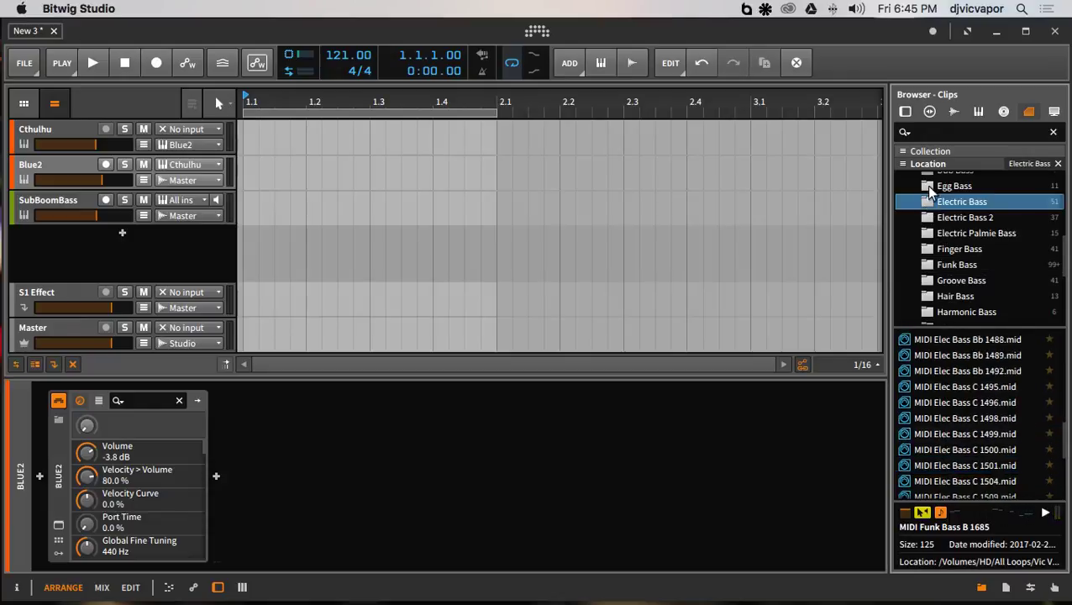
pyautogui.click(926, 186)
pyautogui.click(921, 396)
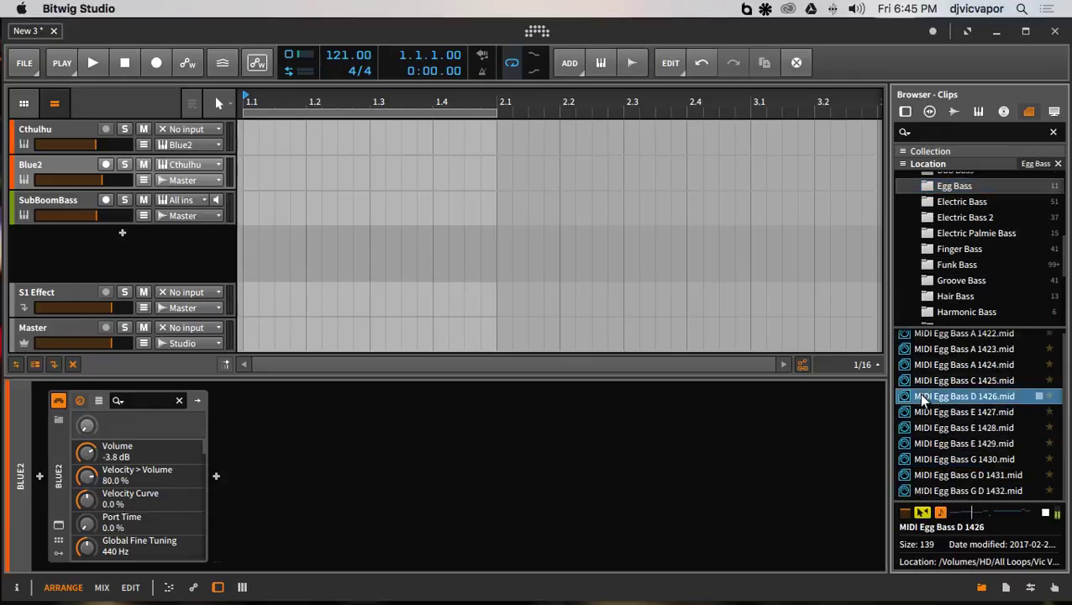
pyautogui.click(948, 426)
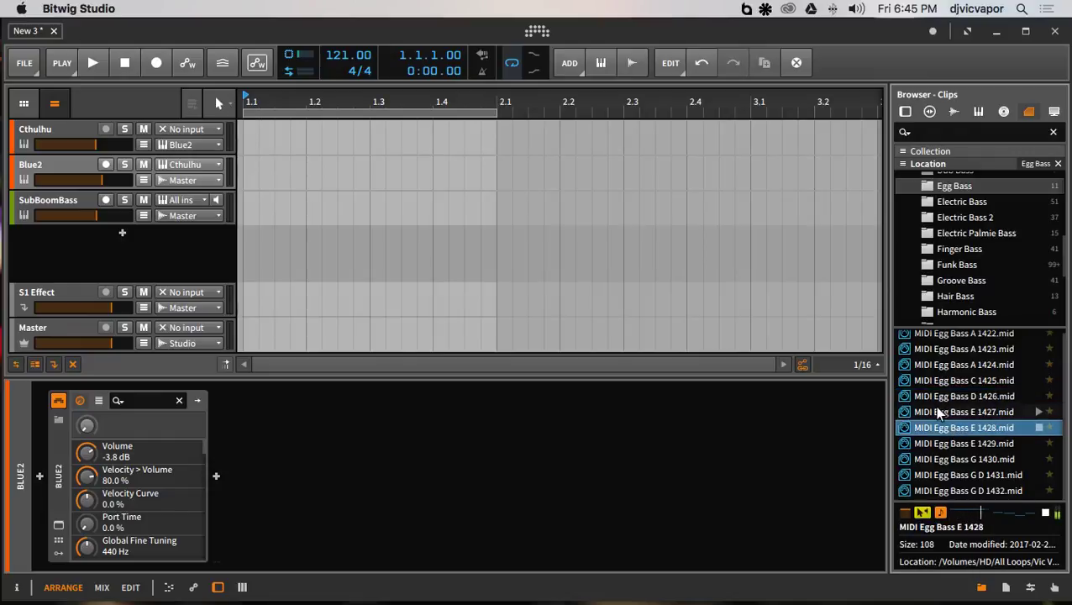
pyautogui.click(935, 365)
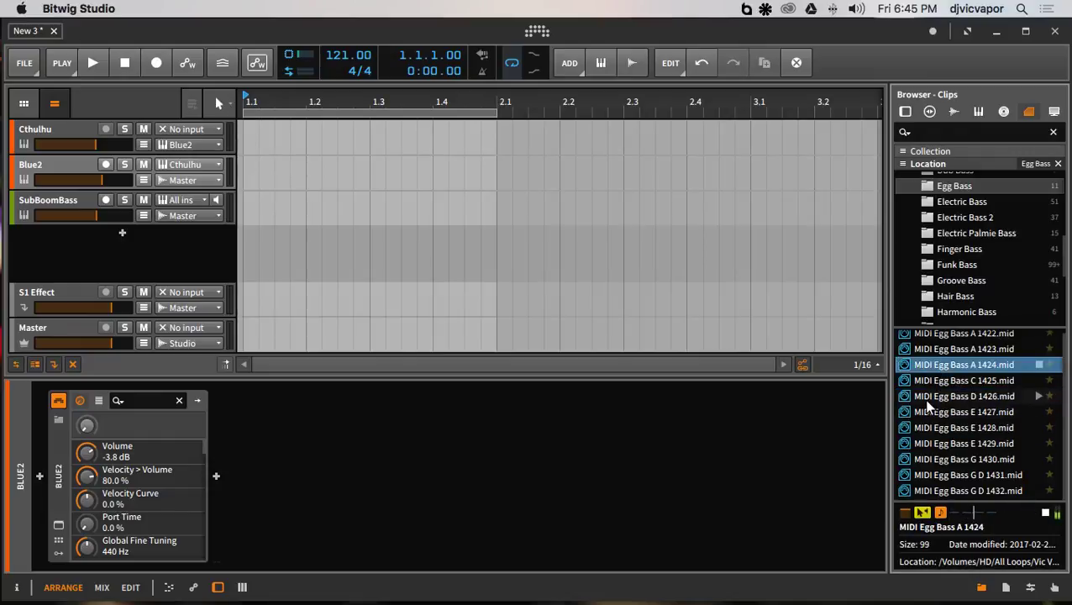
pyautogui.scroll(1, 930, 433)
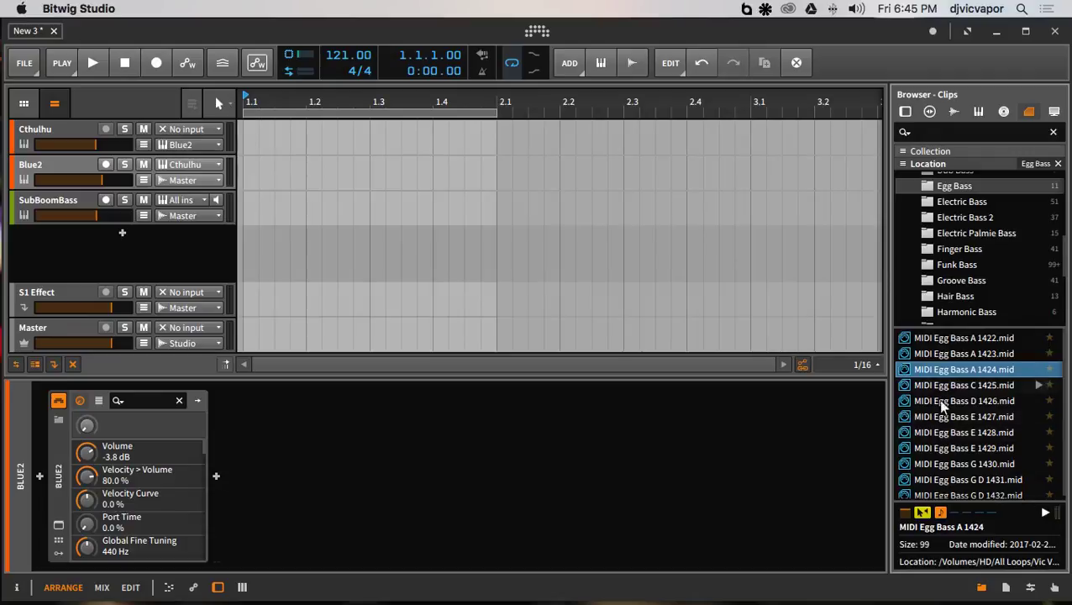
pyautogui.click(934, 463)
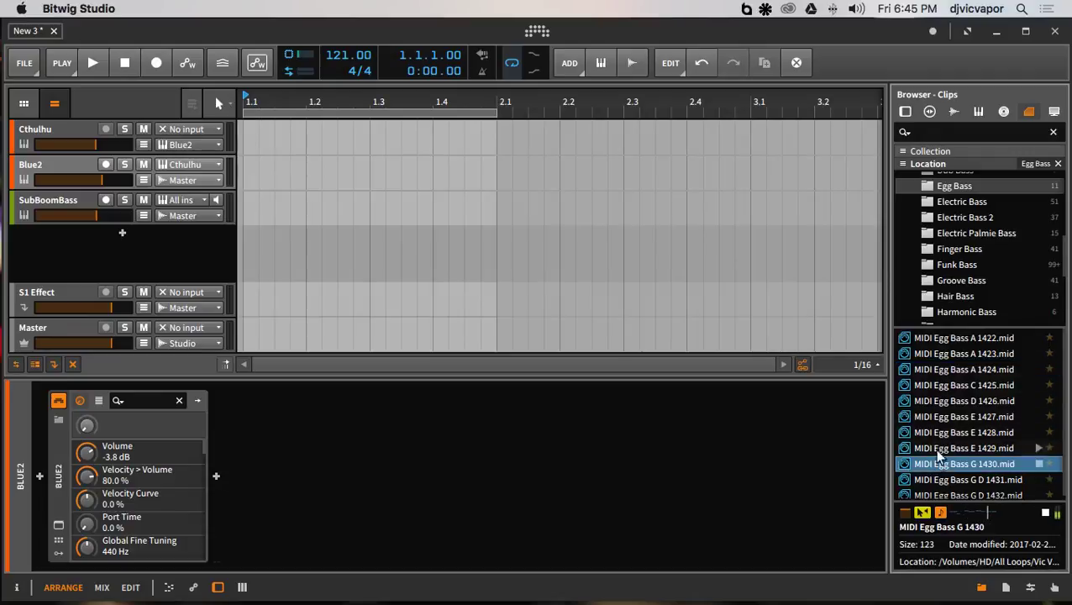
pyautogui.click(939, 418)
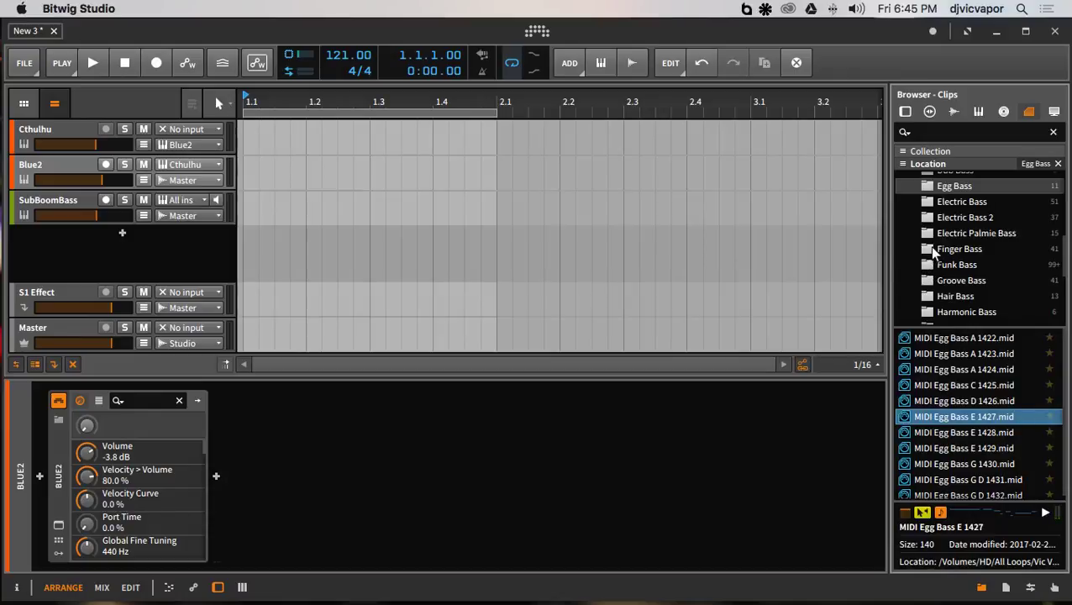
# Step: Audition MIDI Finger Bass A 1617 from the Finger Bass folder and place it on the Cthulhu track at 1.1
pyautogui.click(930, 247)
pyautogui.click(916, 388)
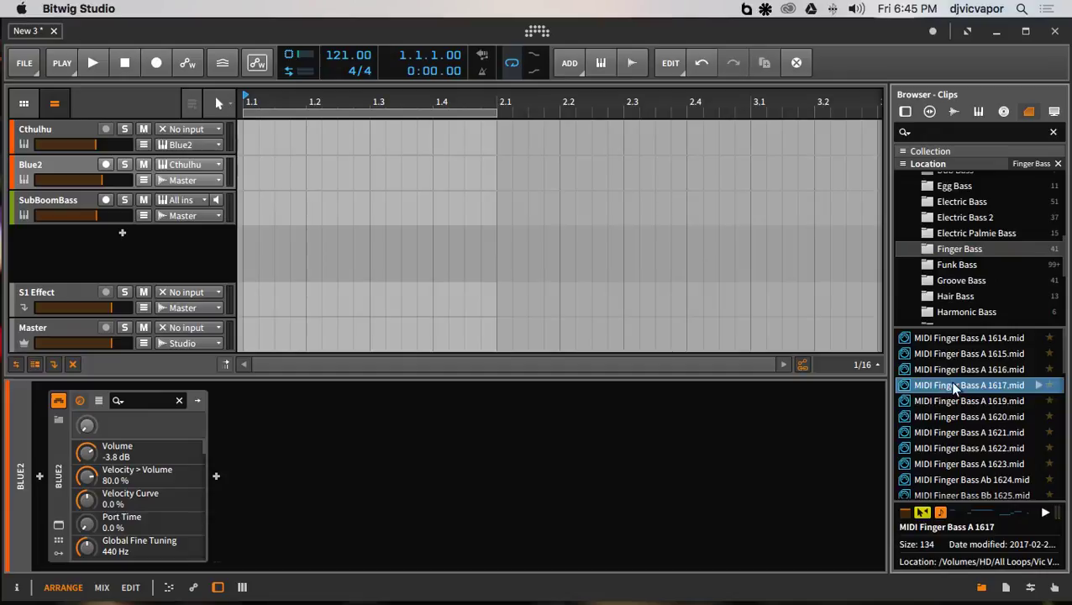
pyautogui.moveTo(952, 388); pyautogui.dragTo(243, 148)
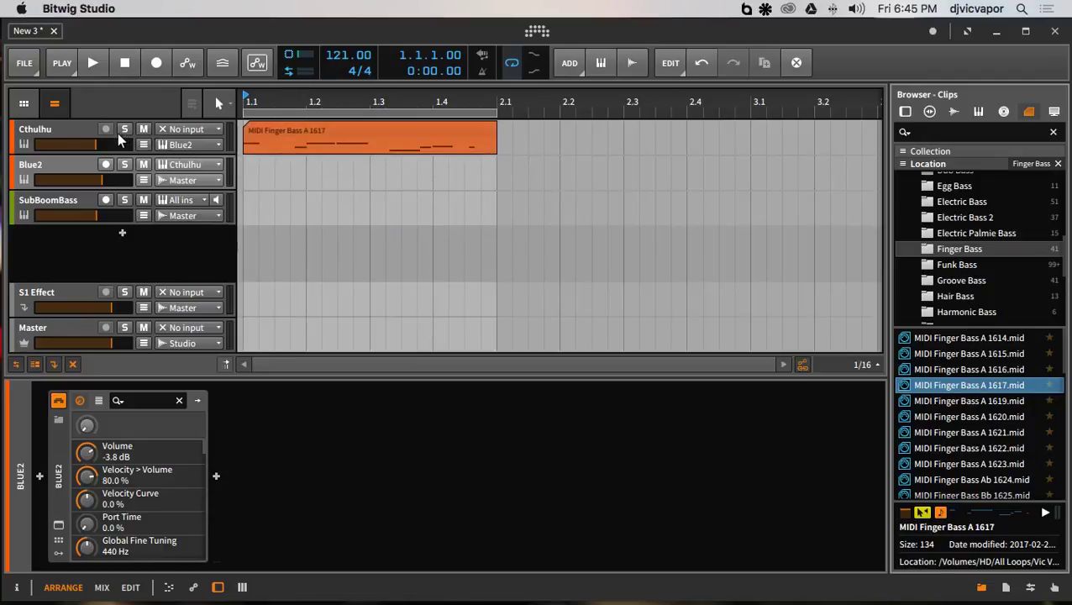
# Step: View the Cthulhu plug-in window with its BachChorale_026 chord preset, and close the window again
pyautogui.click(80, 127)
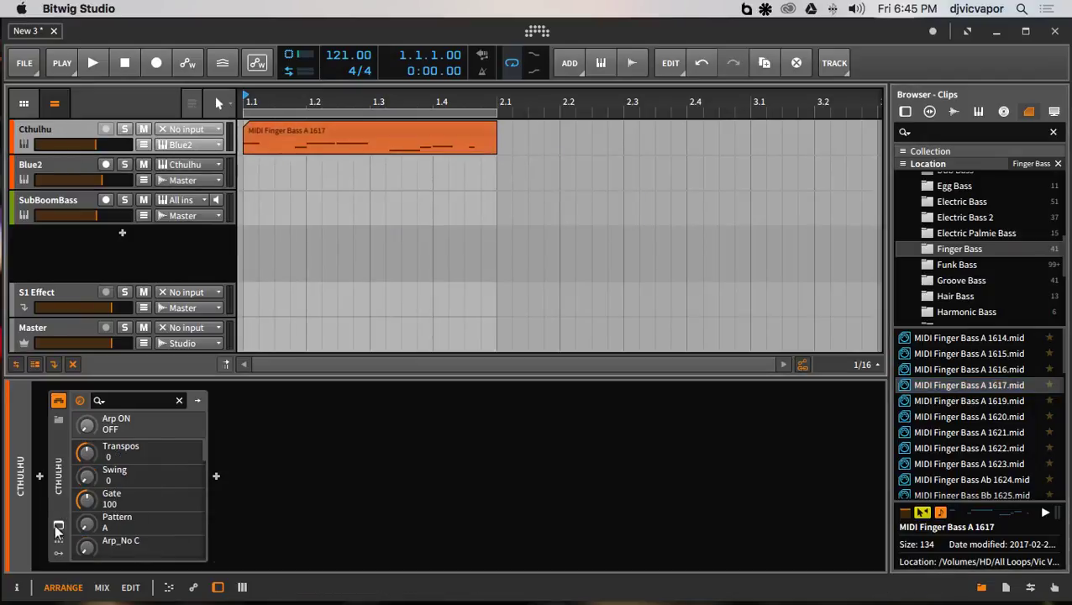
pyautogui.click(58, 528)
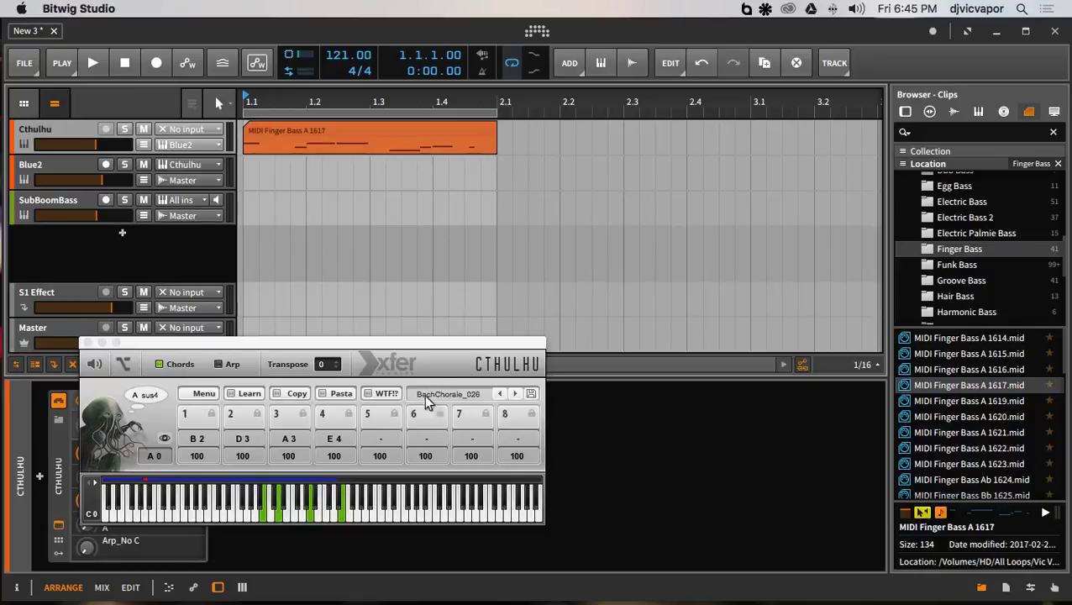
pyautogui.click(87, 344)
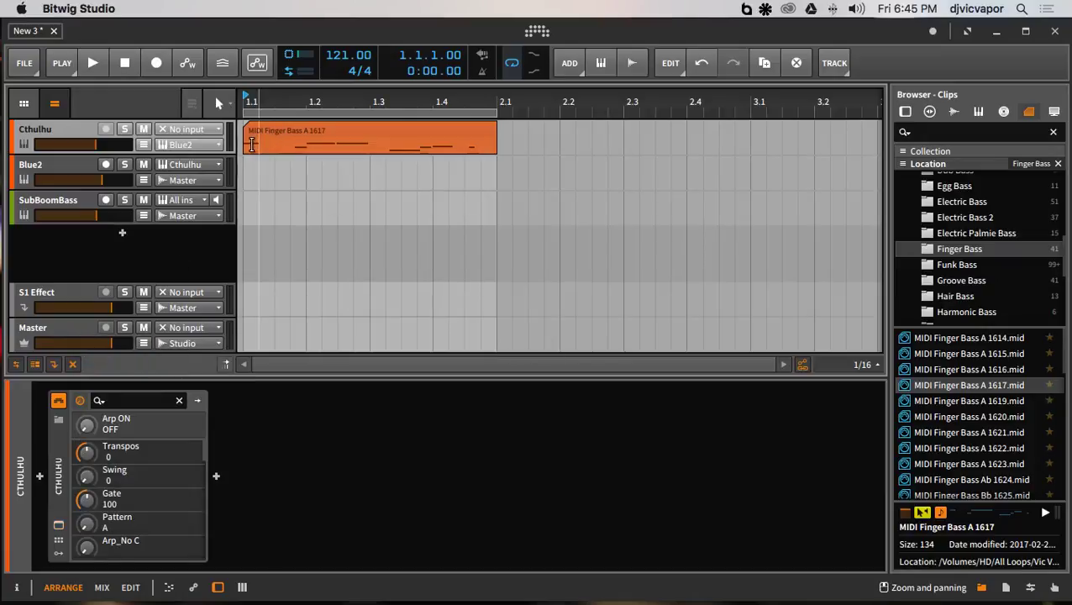
# Step: Move the MIDI Finger Bass A 1617 clip to the SubBoomBass track at 1.1 and play it briefly
pyautogui.moveTo(291, 125); pyautogui.dragTo(276, 203)
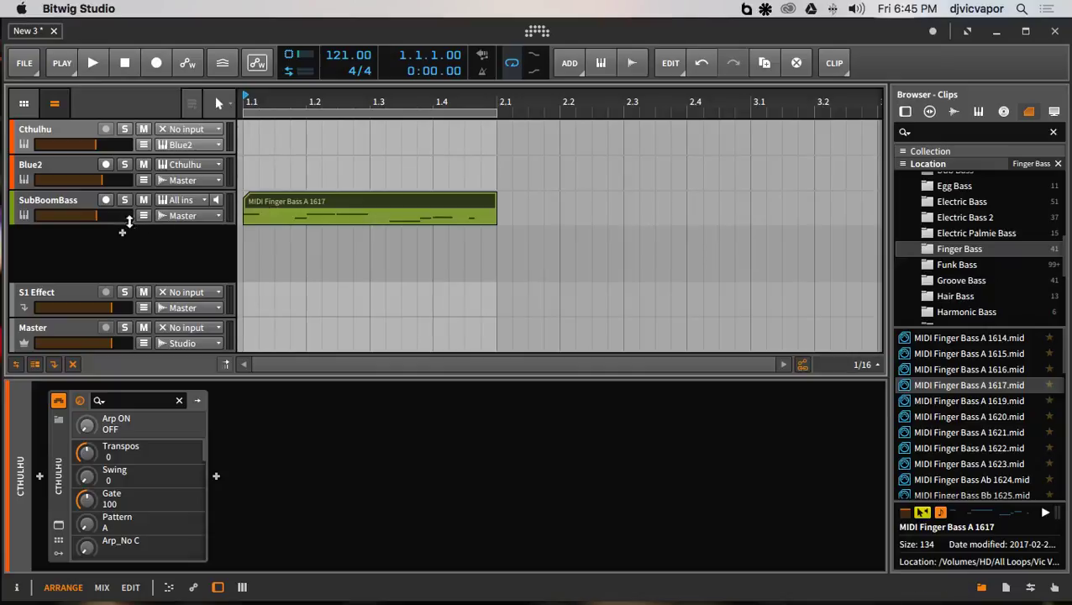
pyautogui.click(91, 63)
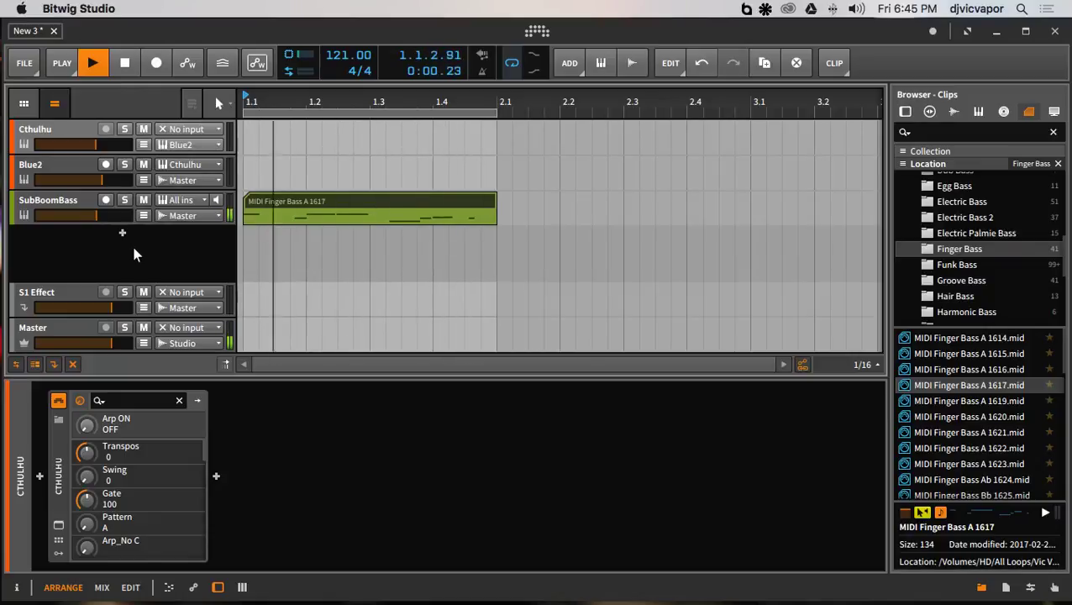
pyautogui.press('space')
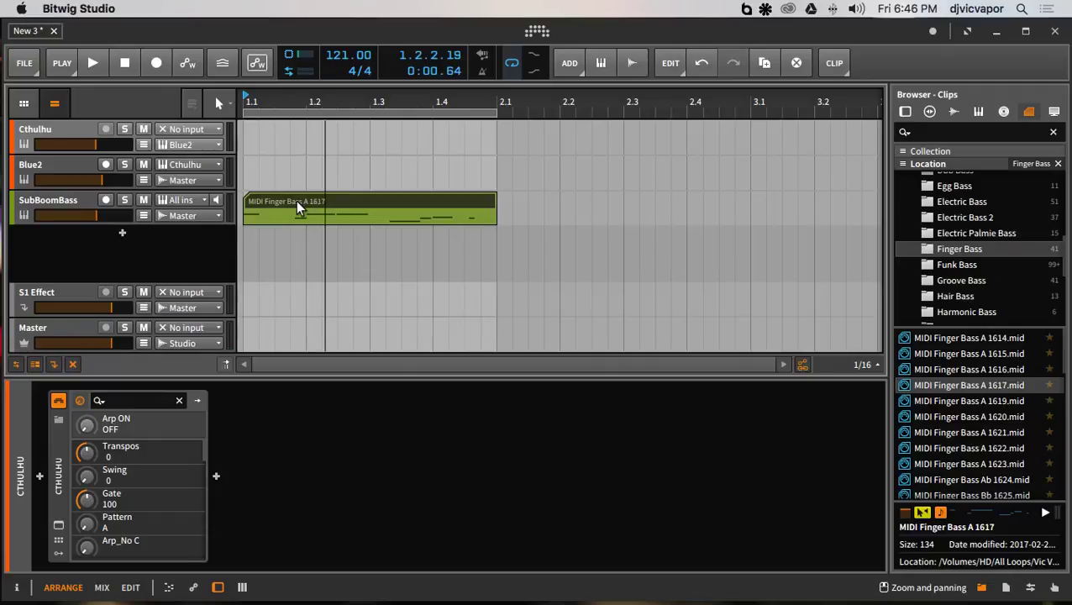
# Step: Copy the SubBoomBass clip to the Cthulhu track at 1.1, and open the Cthulhu plug-in window clear of its device controls
pyautogui.moveTo(296, 200); pyautogui.dragTo(292, 145)
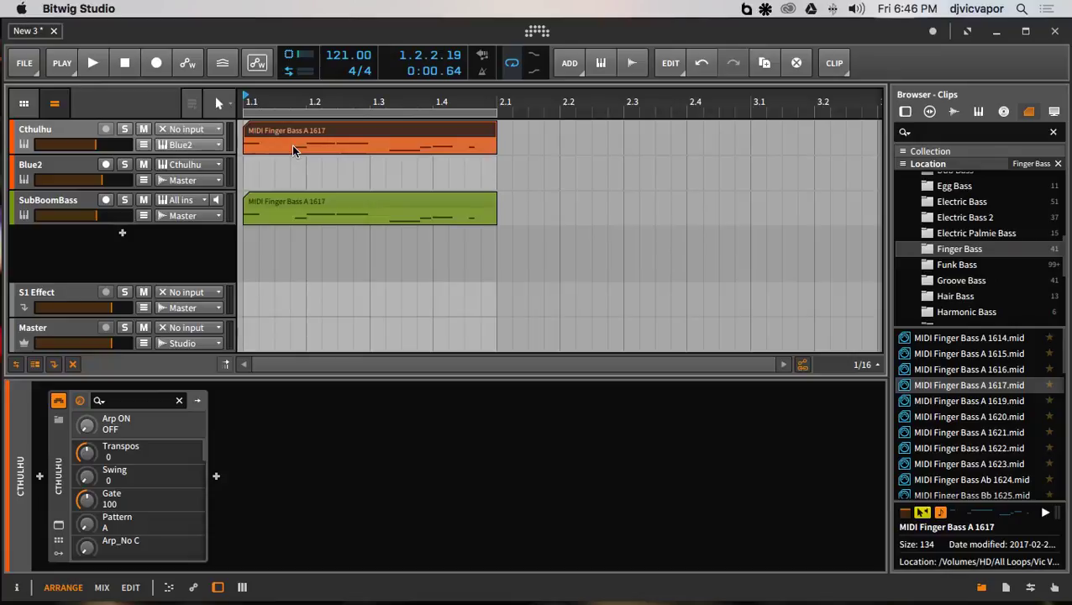
pyautogui.click(76, 127)
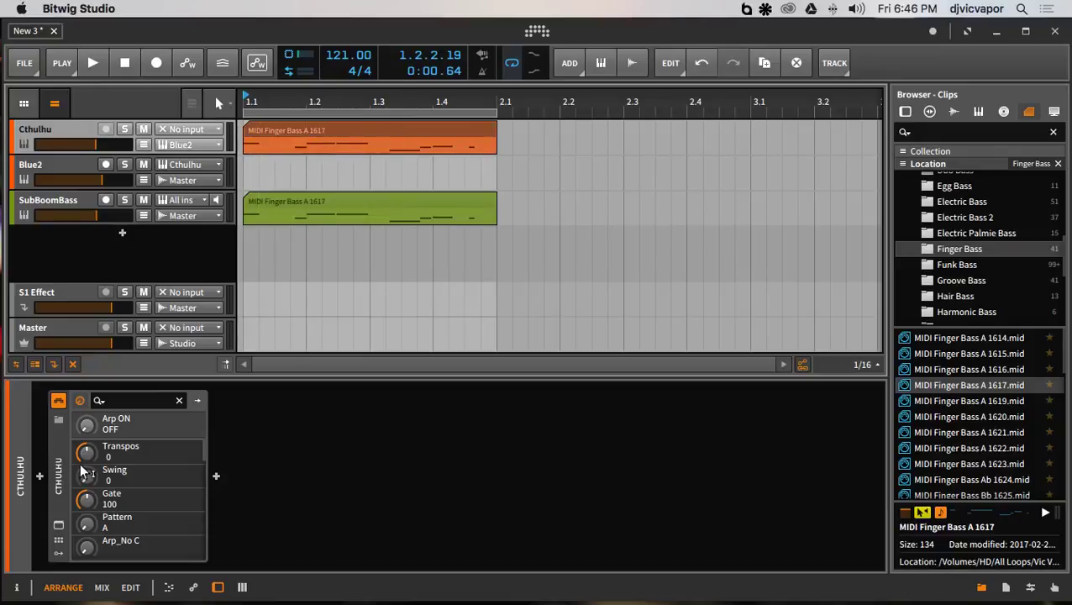
pyautogui.click(61, 521)
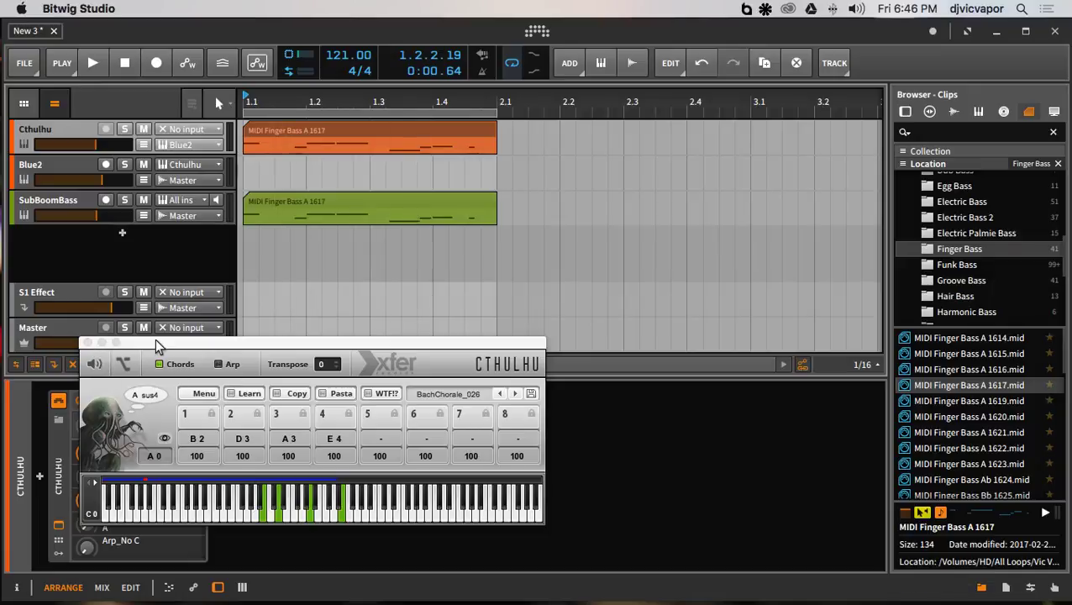
pyautogui.moveTo(155, 343); pyautogui.dragTo(358, 375)
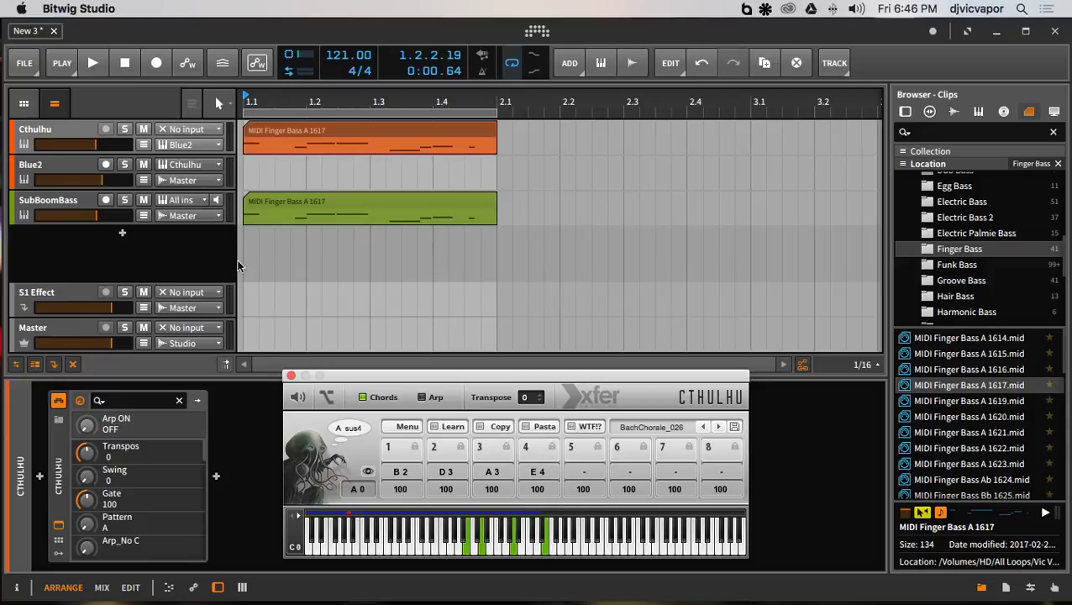
# Step: Play the loop and audition Cthulhu chord presets one after another from BachChorale_026 up to BachChorale_033
pyautogui.click(94, 64)
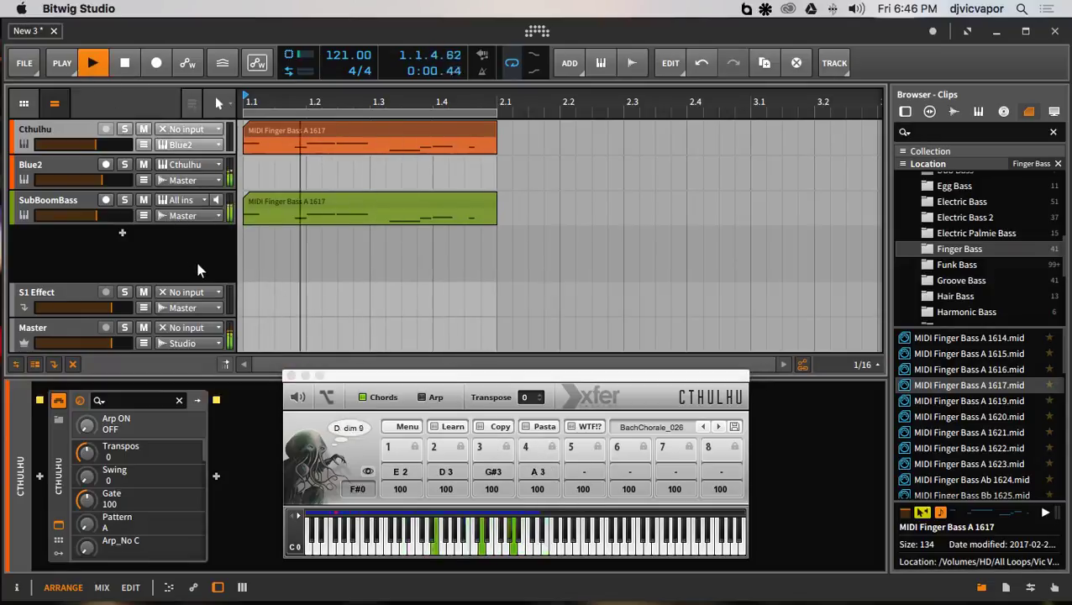
pyautogui.click(716, 428)
pyautogui.click(718, 429)
pyautogui.click(718, 429)
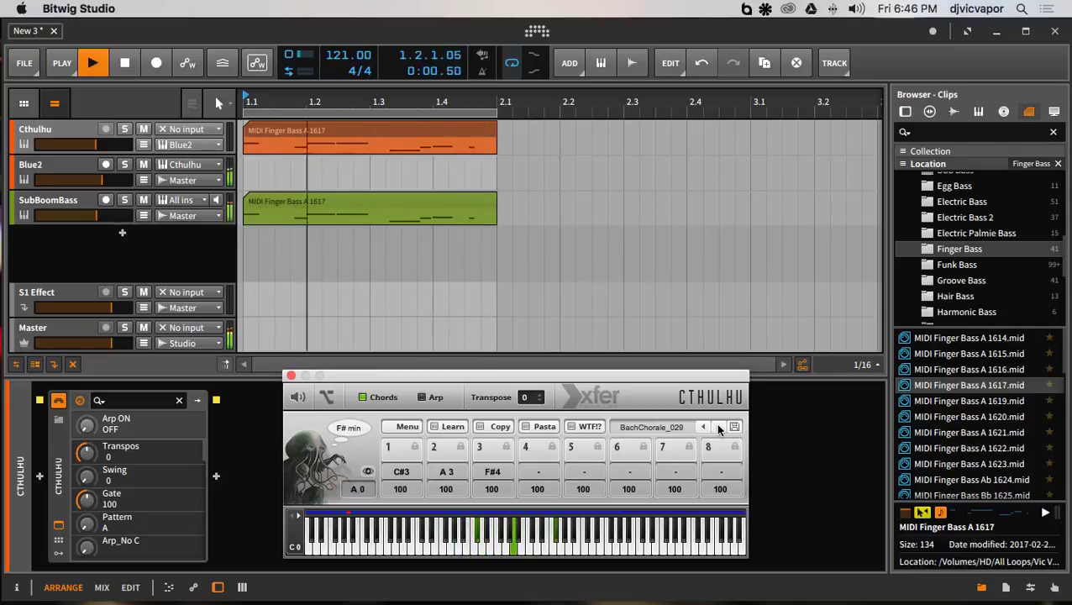
pyautogui.click(718, 429)
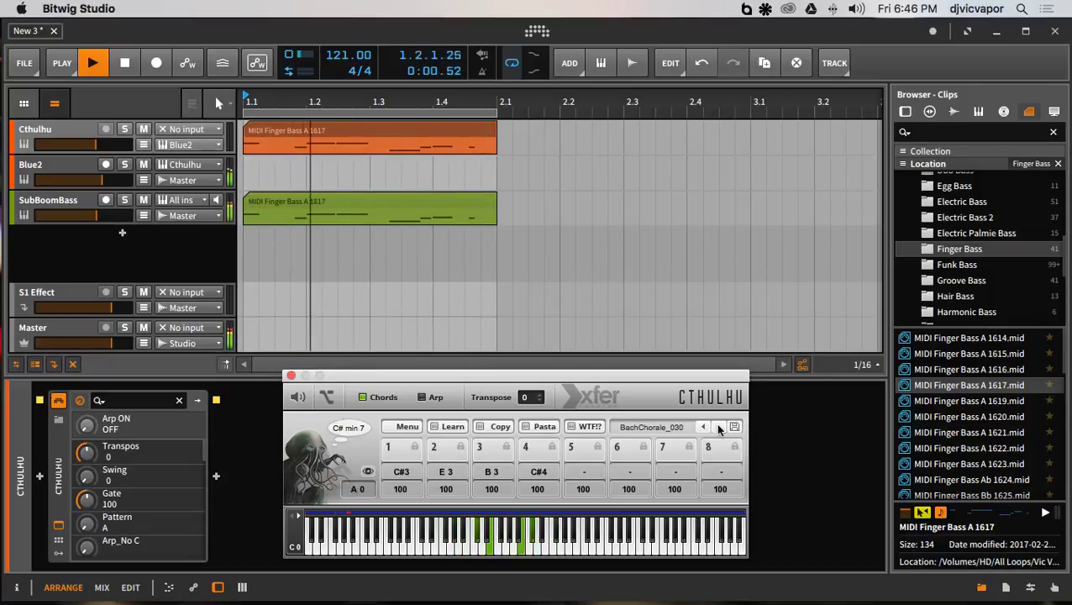
pyautogui.click(718, 428)
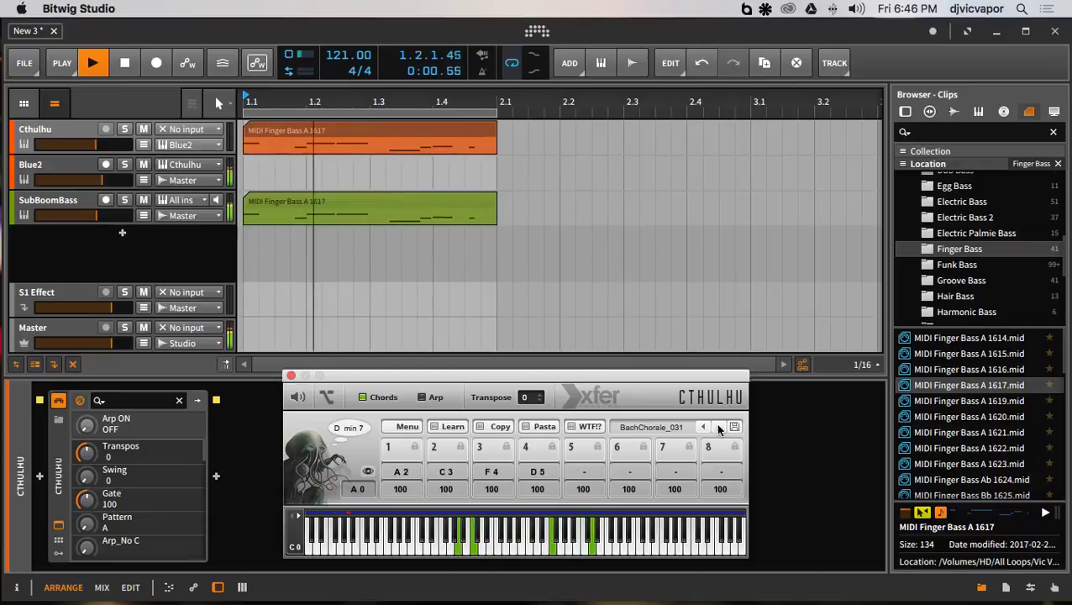
pyautogui.click(719, 429)
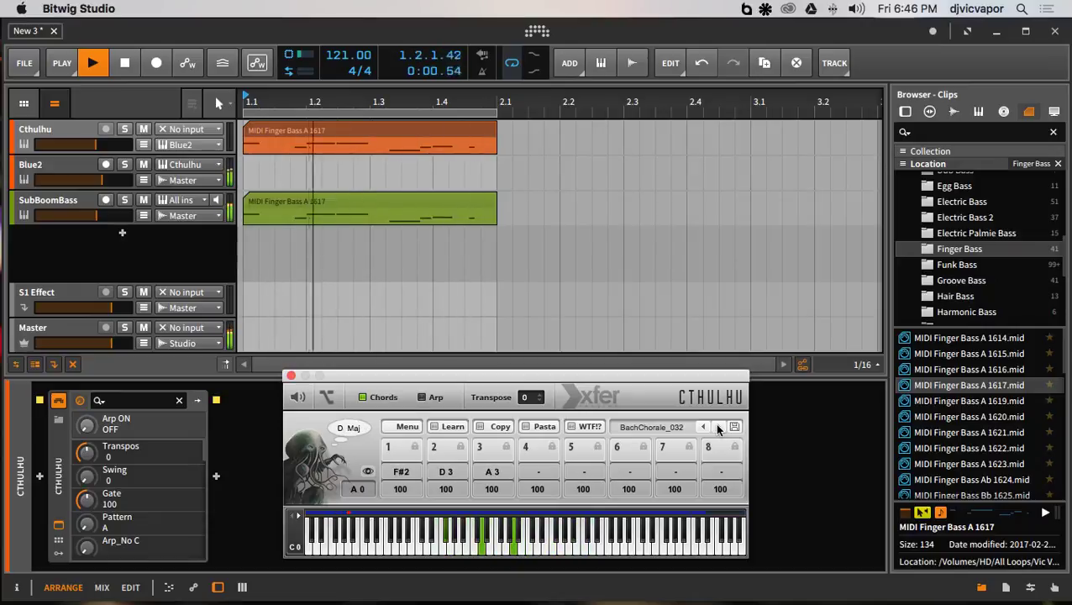
pyautogui.click(719, 428)
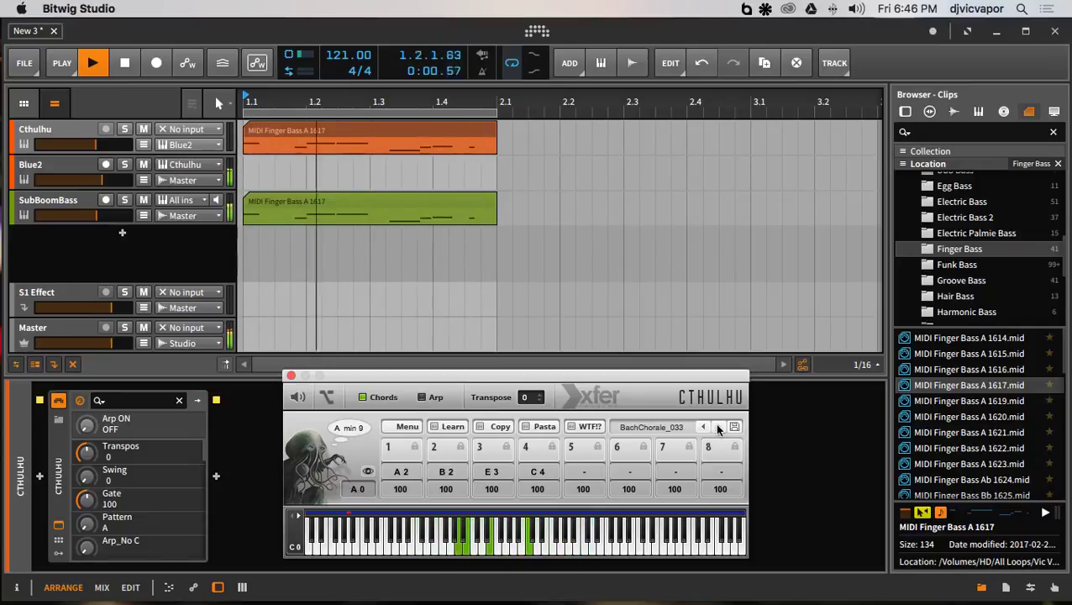
# Step: Load the BachChorale_144 chord preset from the BachChorales100+ bank in Cthulhu, listen to it and stop playback
pyautogui.click(657, 427)
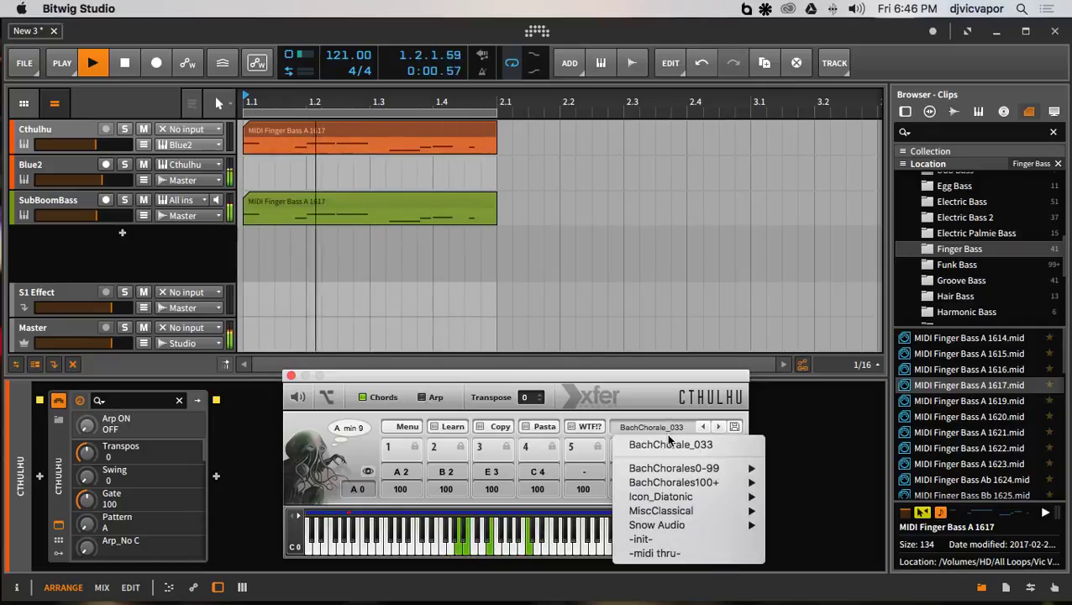
pyautogui.moveTo(705, 483)
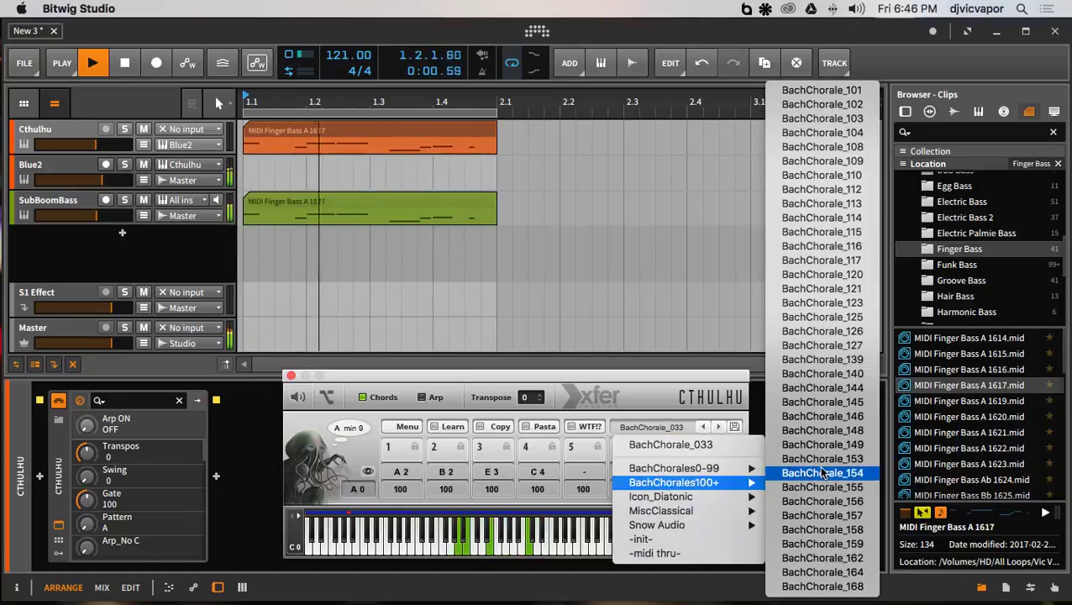
pyautogui.click(823, 388)
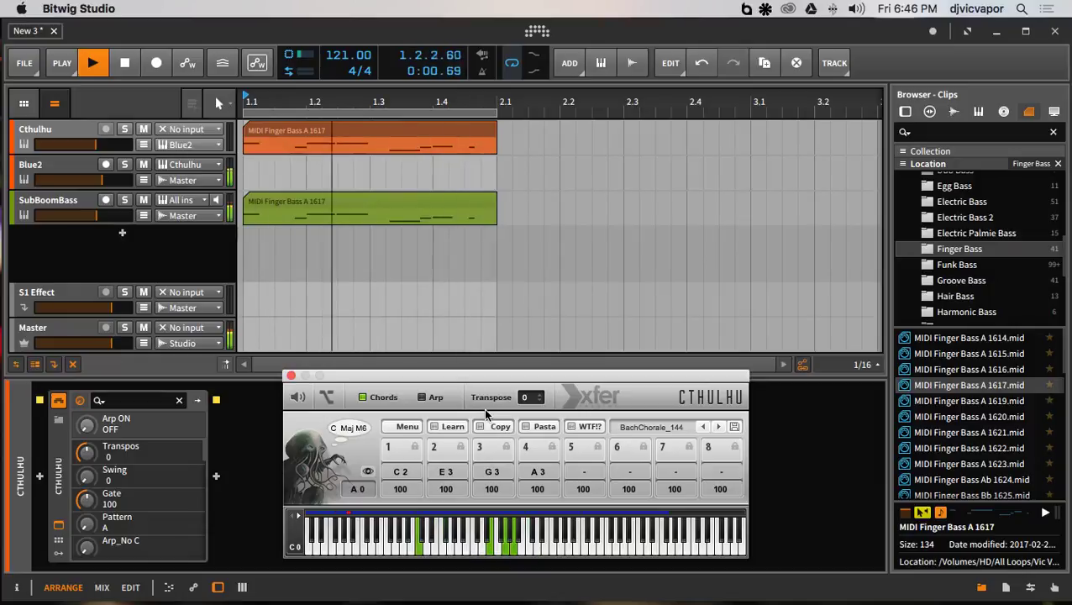
pyautogui.press('space')
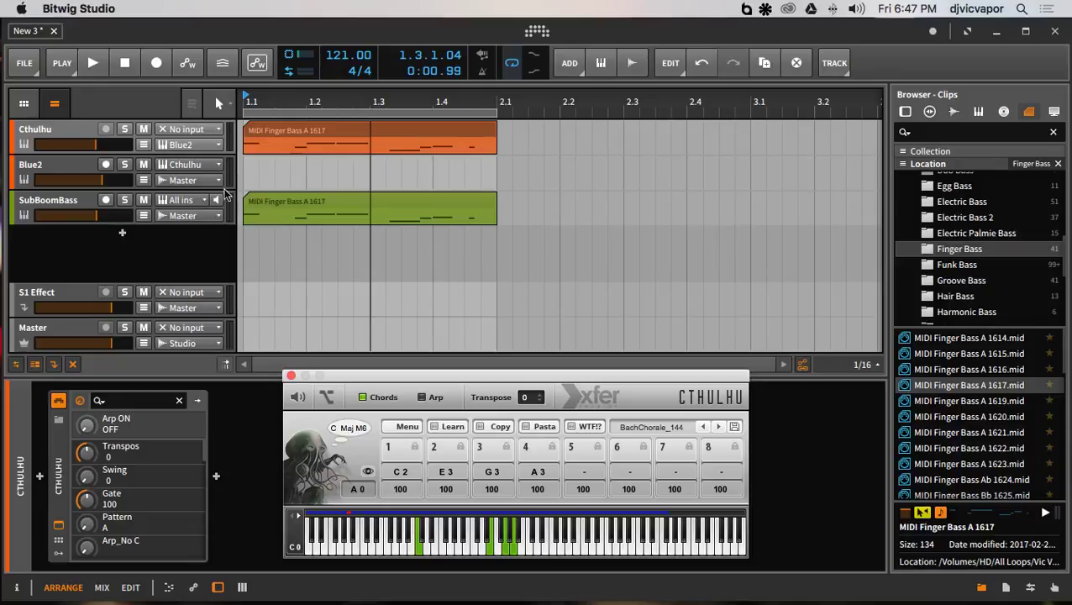
# Step: Arm Blue2 and record Cthulhu's chord output as a one-bar clip at 1.1, stop, and close the plug-in window
pyautogui.click(105, 166)
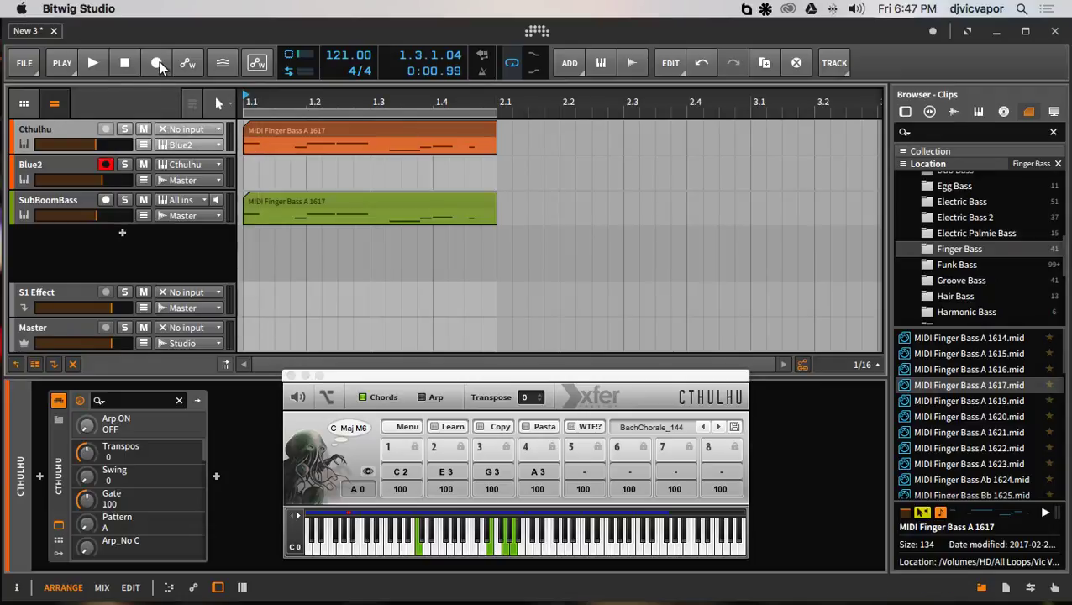
pyautogui.click(94, 62)
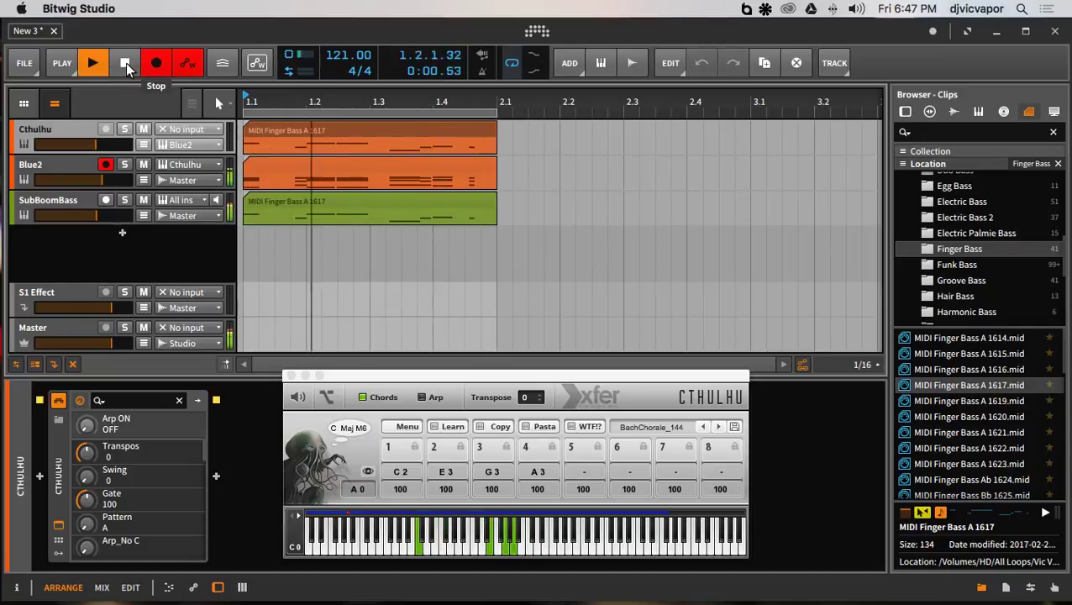
pyautogui.click(126, 63)
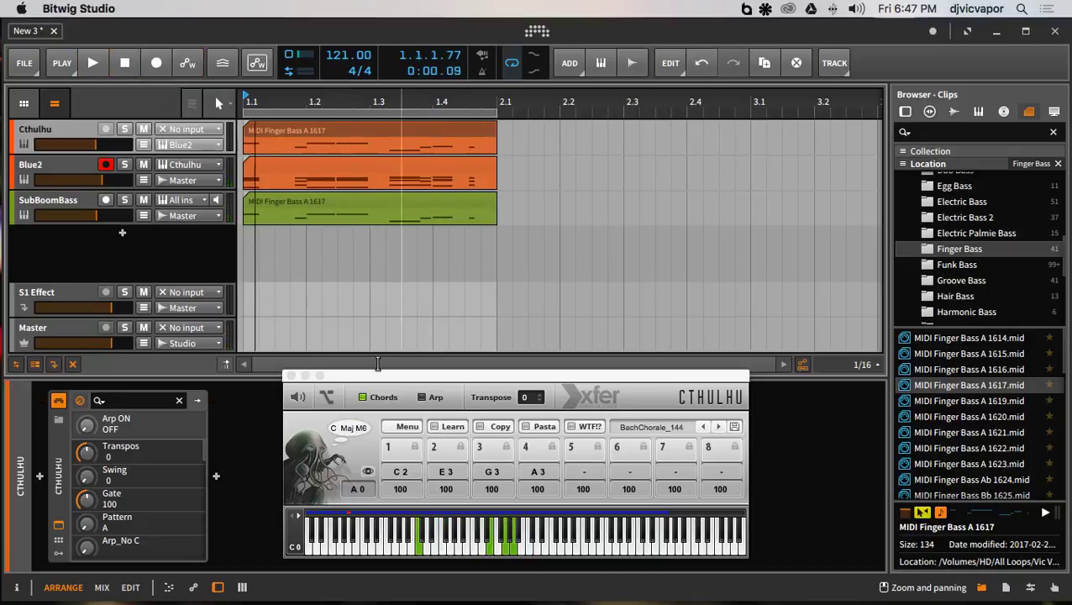
pyautogui.click(288, 376)
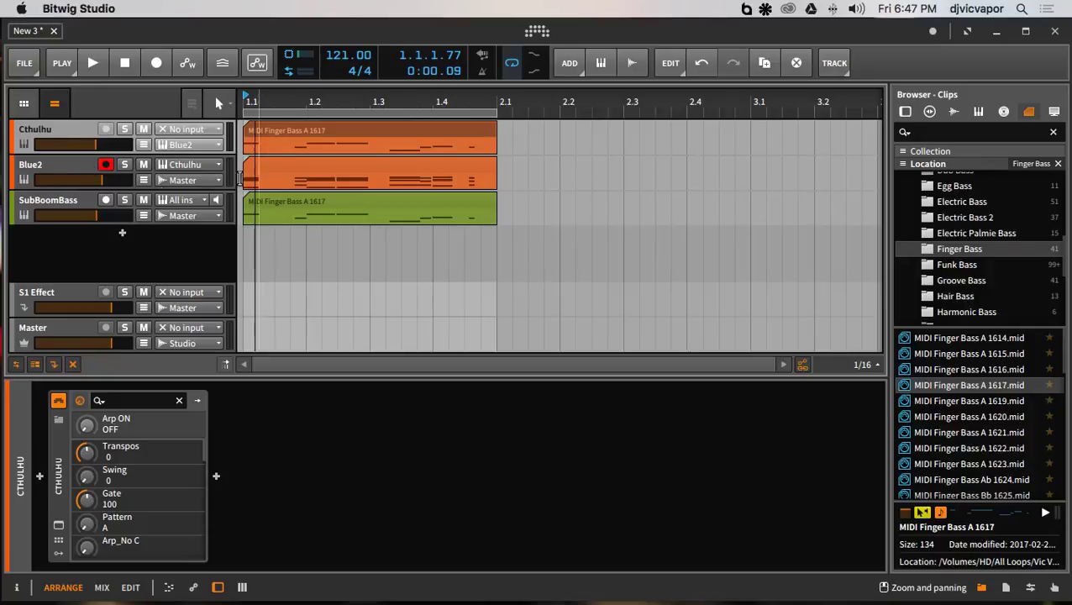
# Step: Replace the Cthulhu track's bass clip at 1.1 with a copy of the recorded chord clip, and place the Blue2 clip at 2.1
pyautogui.click(350, 132)
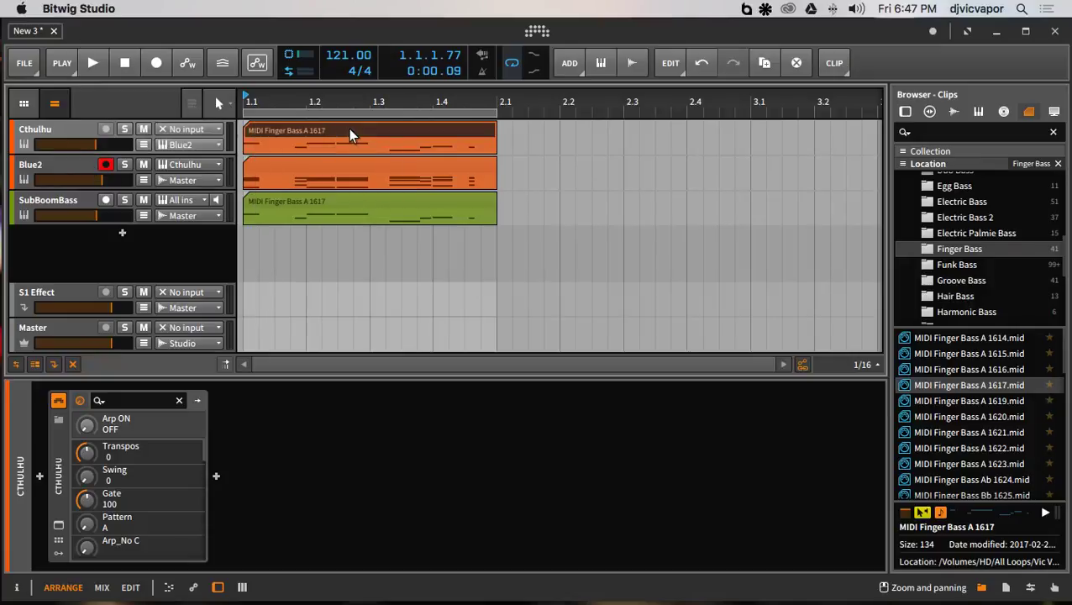
pyautogui.press('Delete')
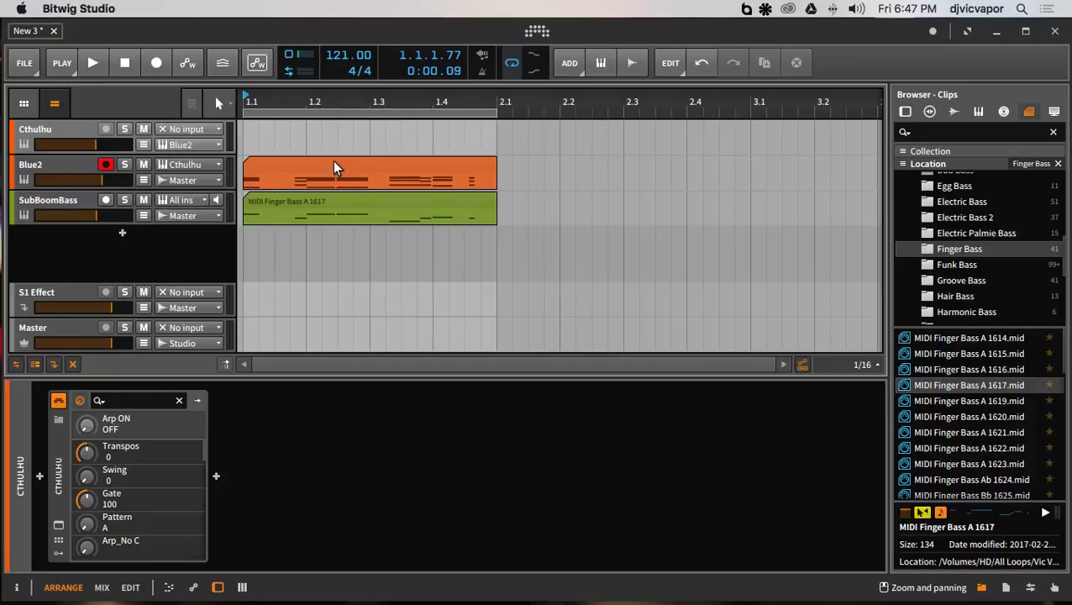
pyautogui.moveTo(333, 160); pyautogui.dragTo(585, 194)
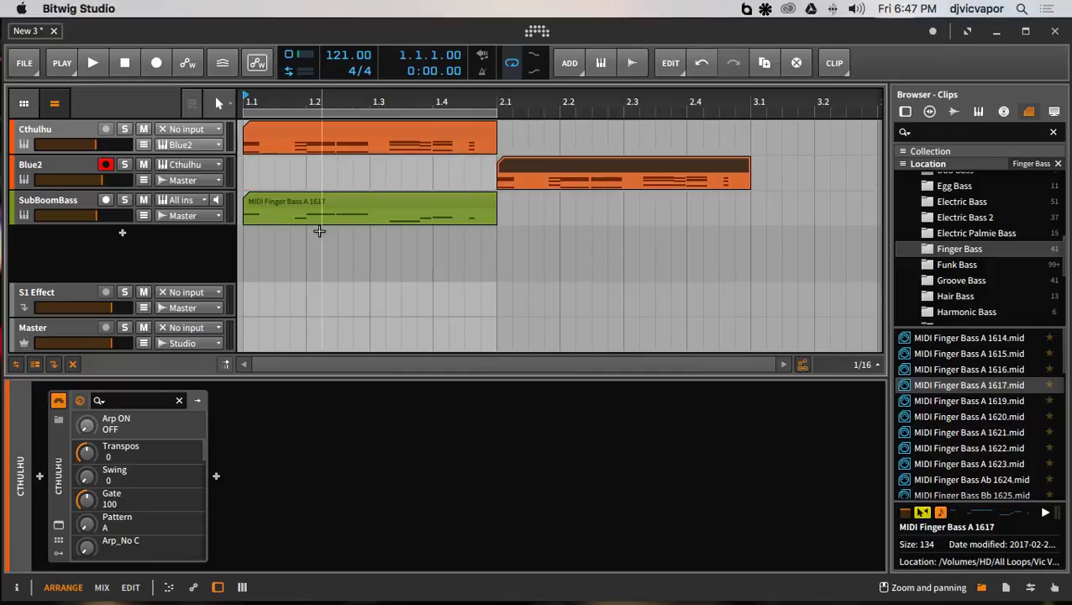
# Step: Disarm Blue2, and turn on Arp in the Cthulhu plug-in with its window moved so the whole interface is in view
pyautogui.click(106, 166)
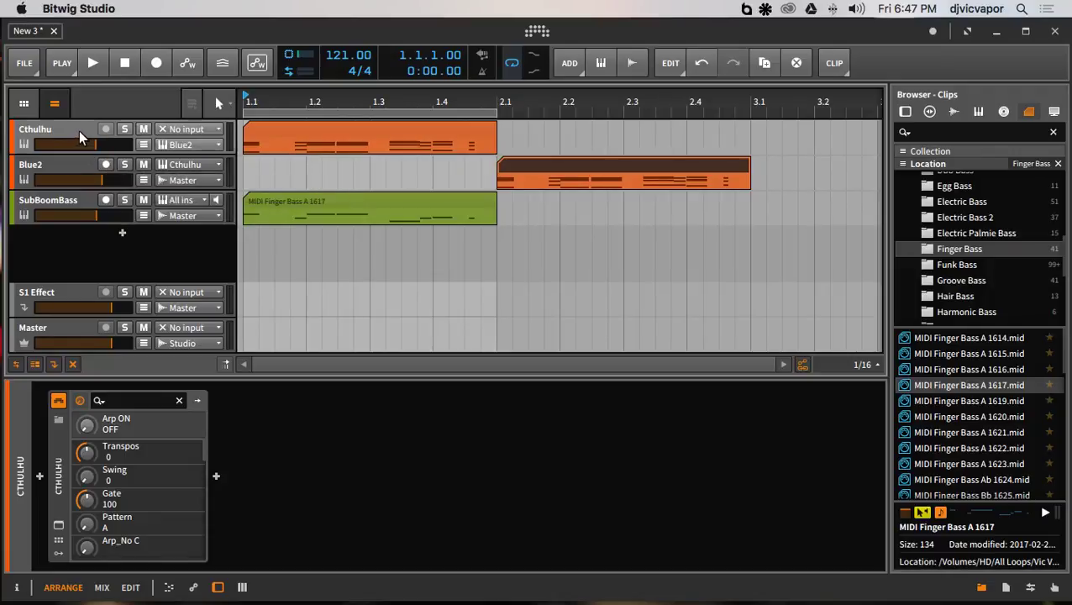
pyautogui.click(82, 308)
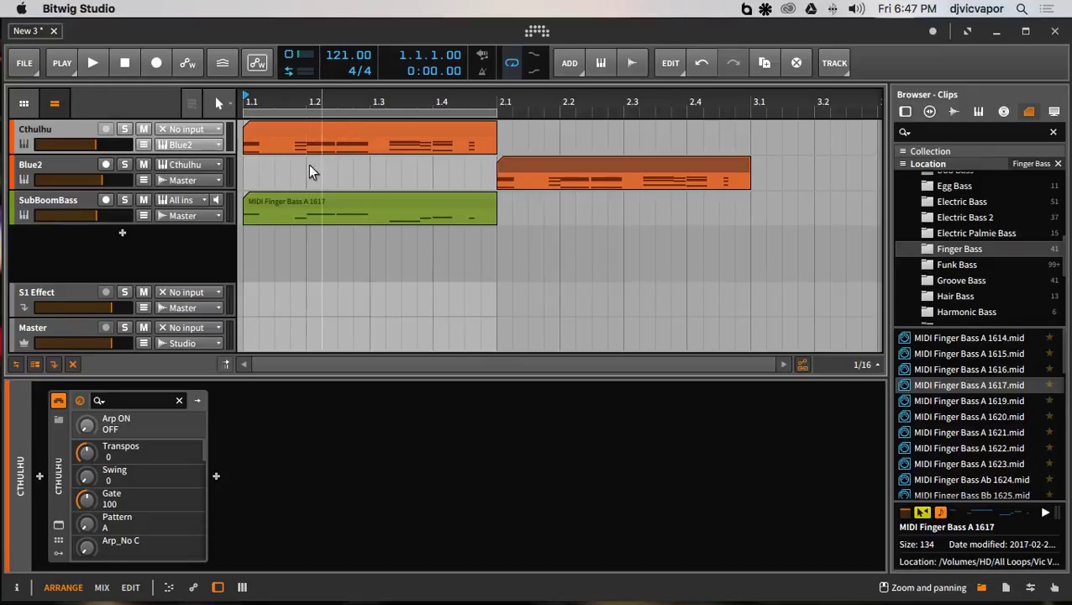
pyautogui.click(59, 522)
pyautogui.click(428, 397)
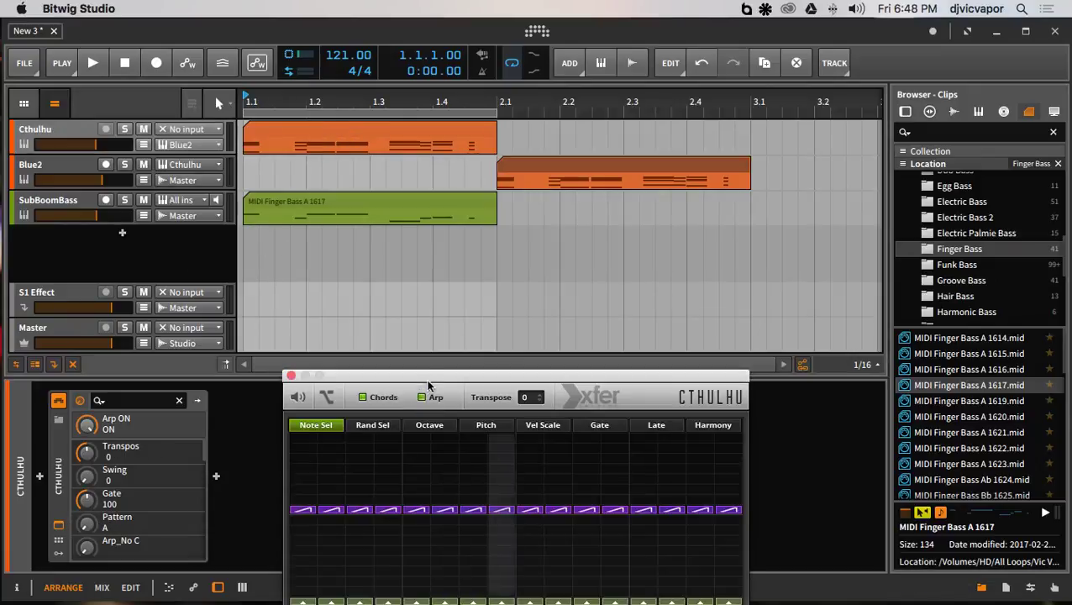
pyautogui.moveTo(429, 80); pyautogui.dragTo(517, 106)
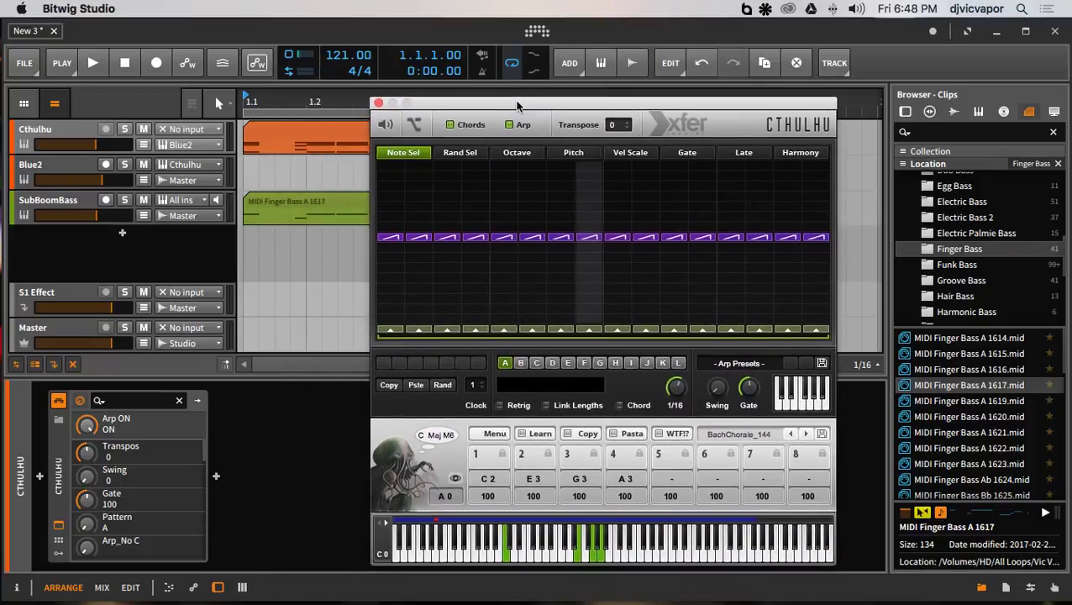
# Step: Load the halfbar patterns arp preset in Cthulhu and turn Chords off
pyautogui.click(739, 364)
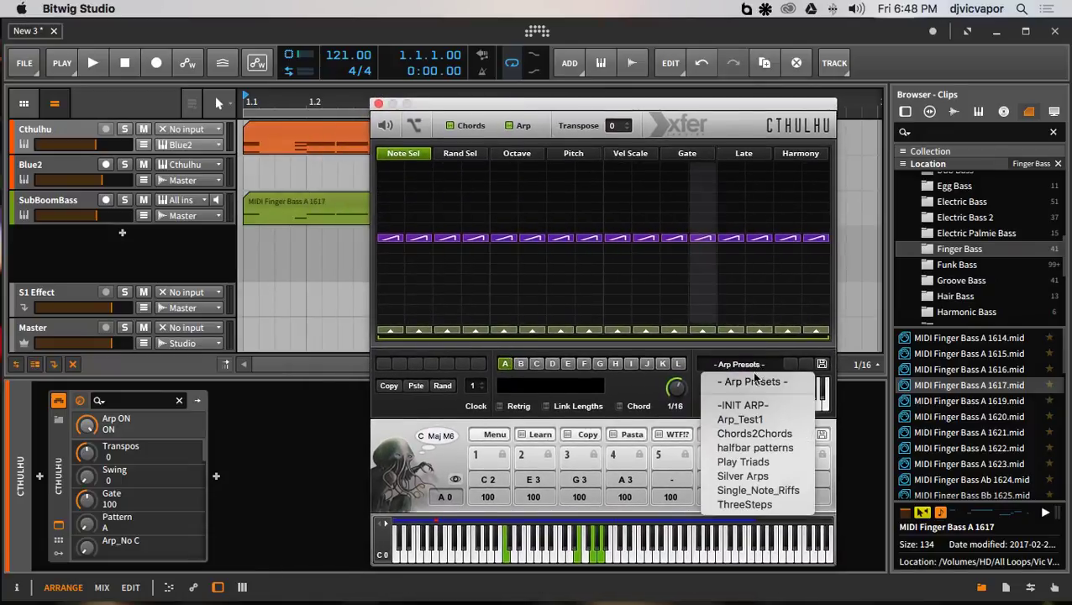
pyautogui.click(746, 451)
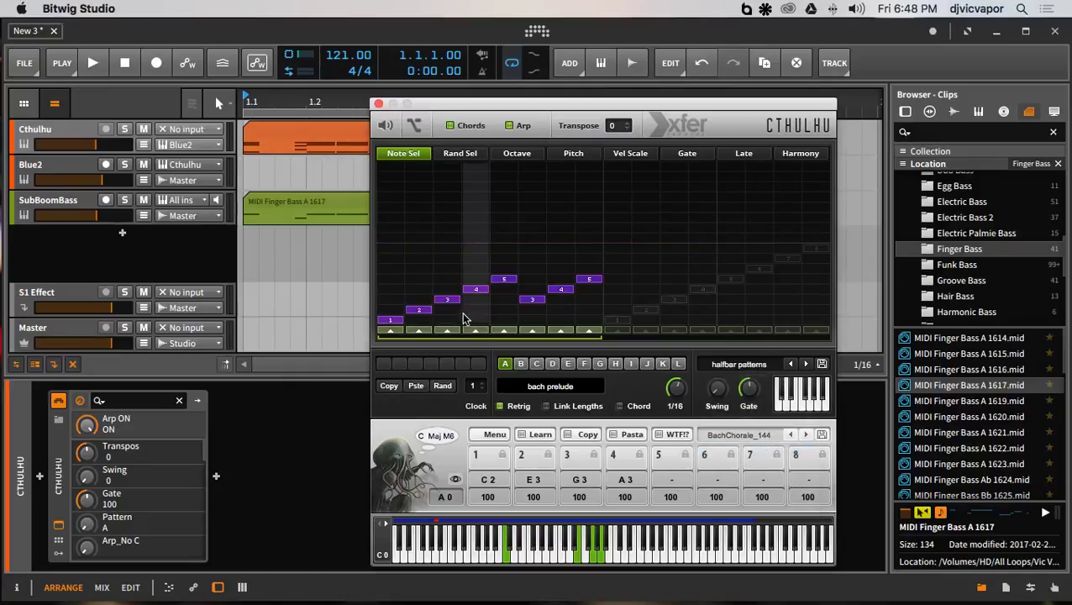
pyautogui.moveTo(428, 108); pyautogui.dragTo(506, 60)
pyautogui.click(512, 69)
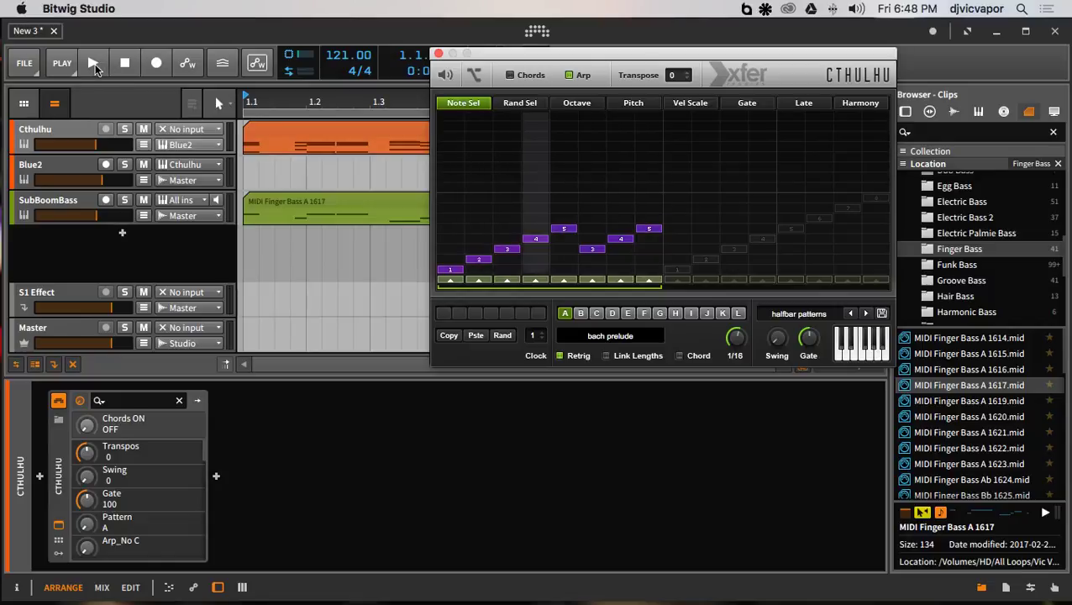
# Step: Play the loop and randomize arp pattern A's note selection repeatedly, then stop playback and shift the Cthulhu window aside
pyautogui.click(98, 63)
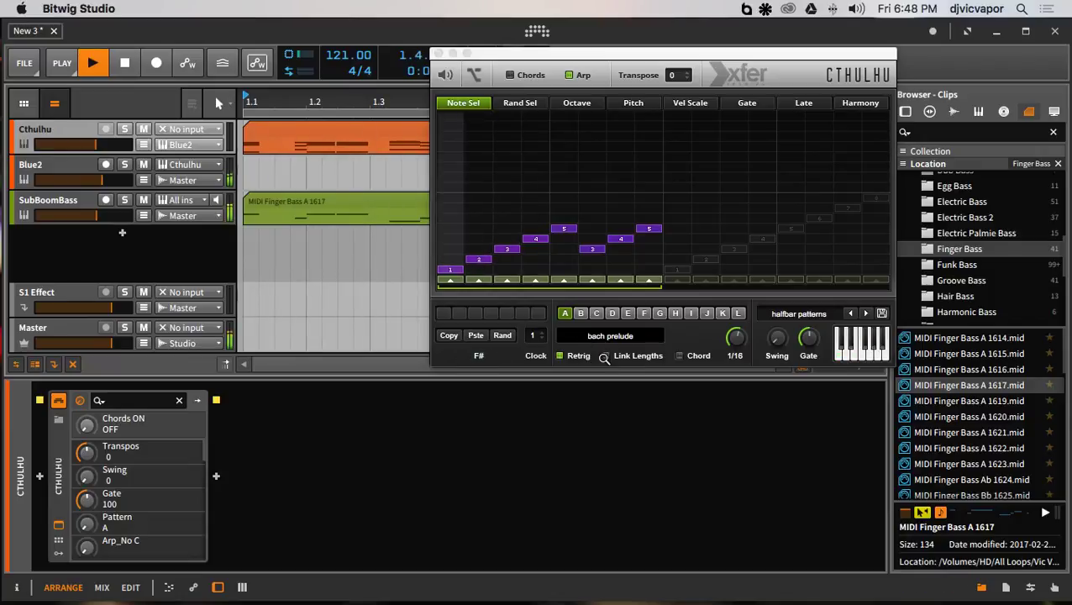
pyautogui.click(503, 336)
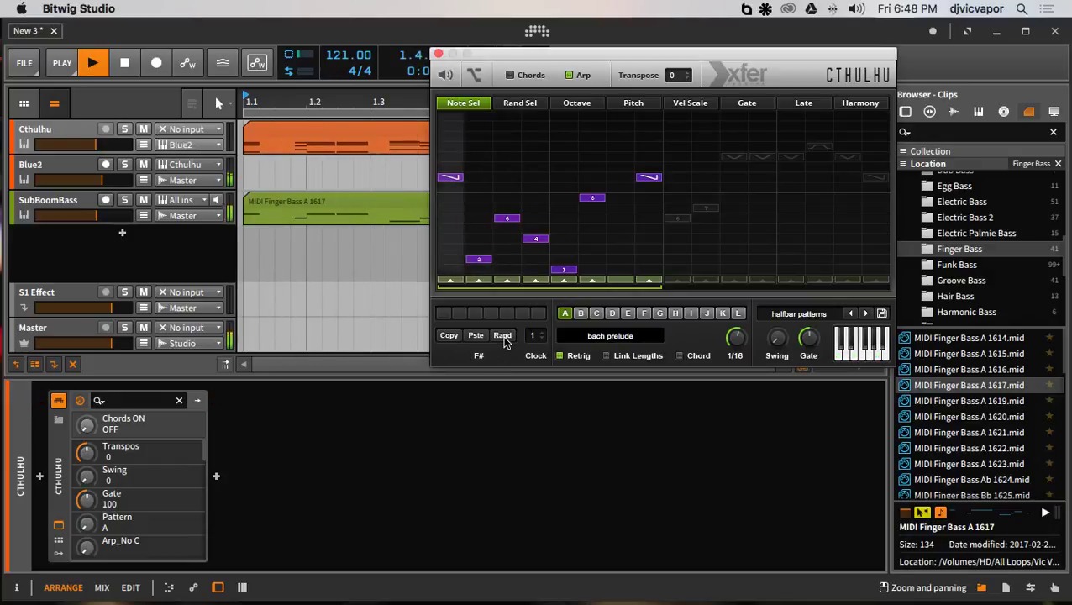
pyautogui.click(504, 337)
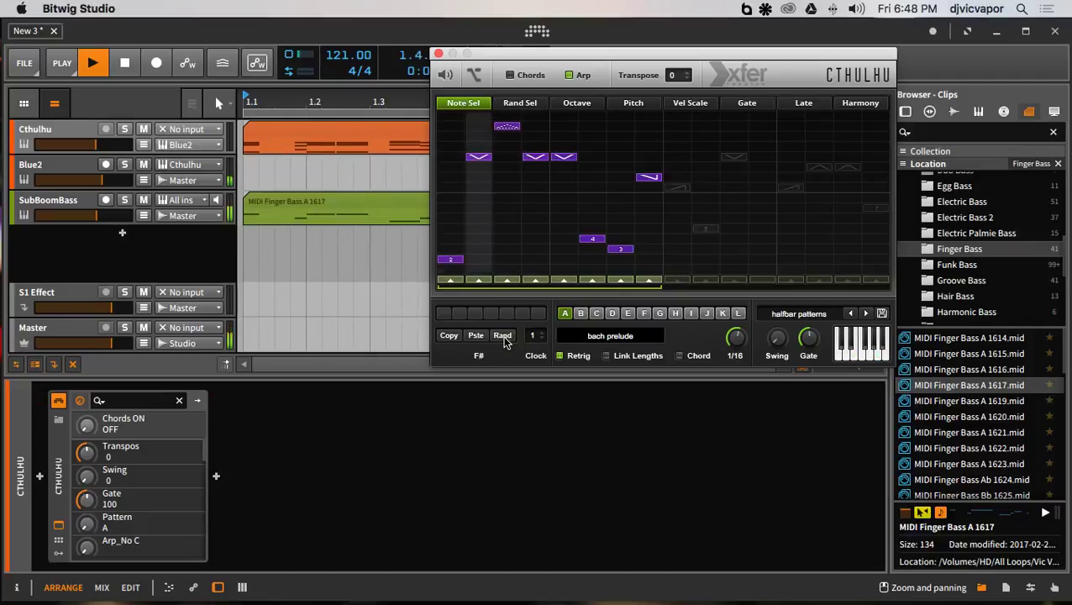
pyautogui.click(503, 336)
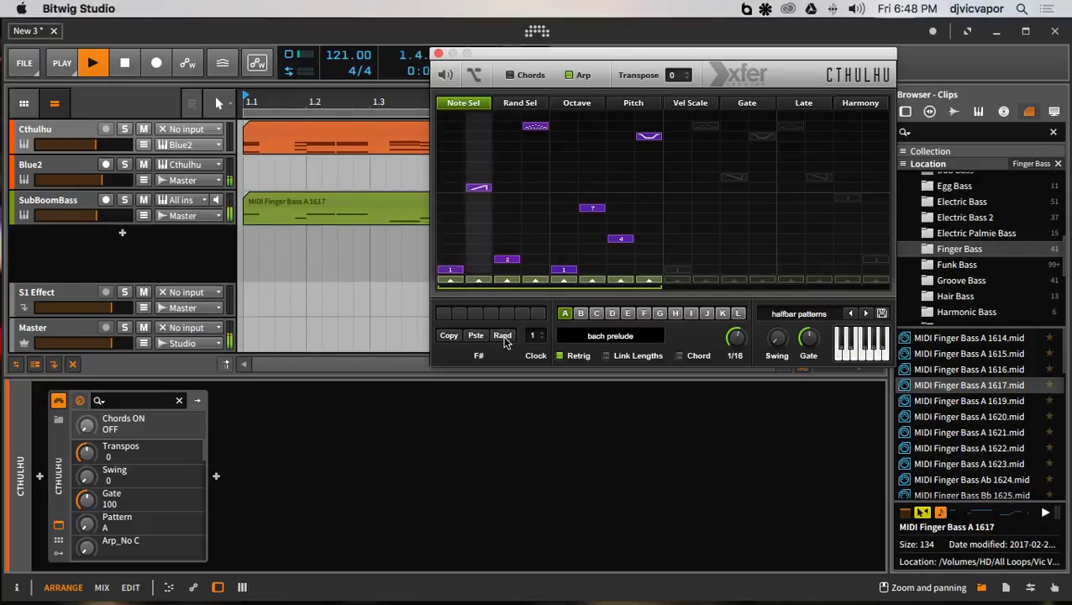
pyautogui.click(505, 338)
pyautogui.click(504, 336)
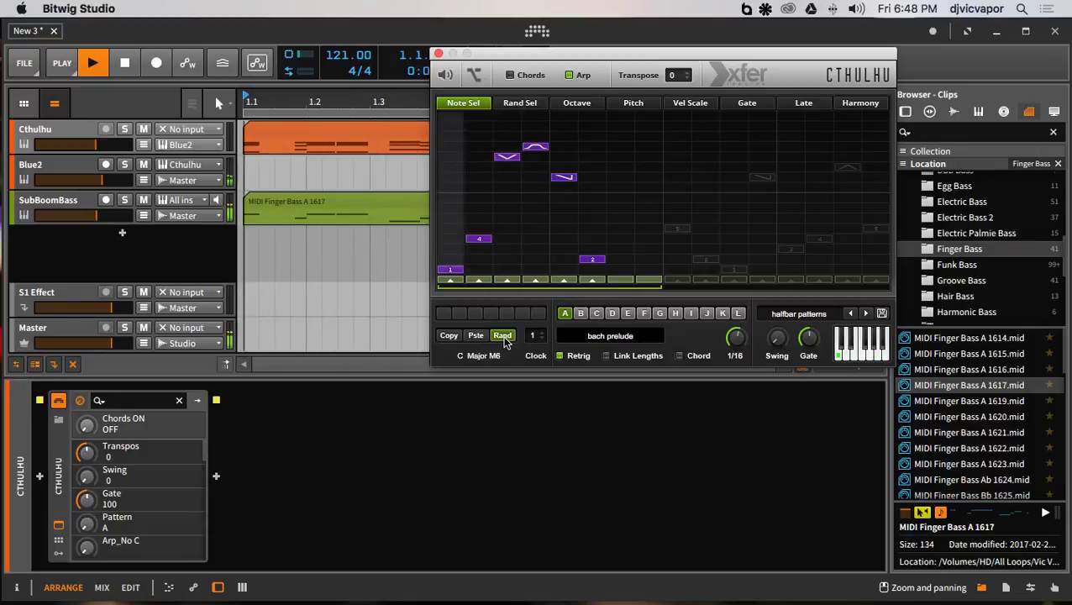
pyautogui.click(503, 336)
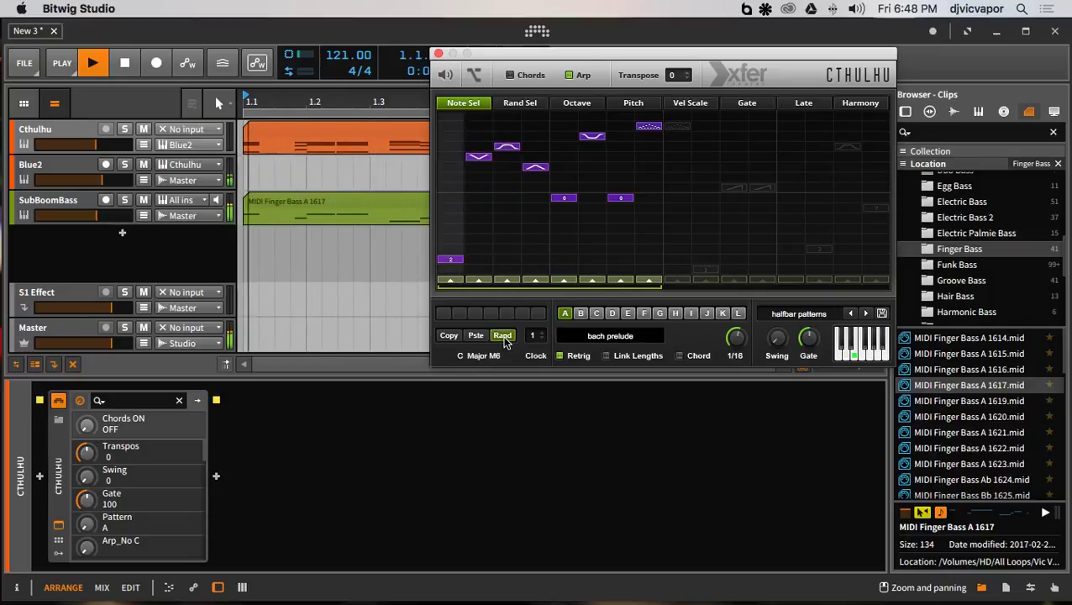
pyautogui.click(503, 336)
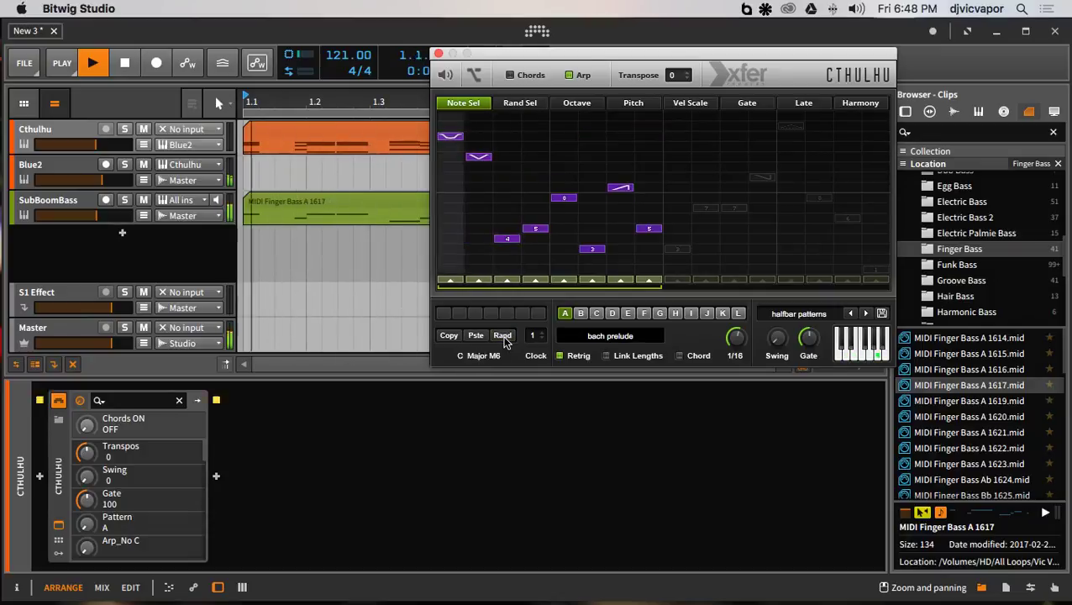
pyautogui.click(503, 336)
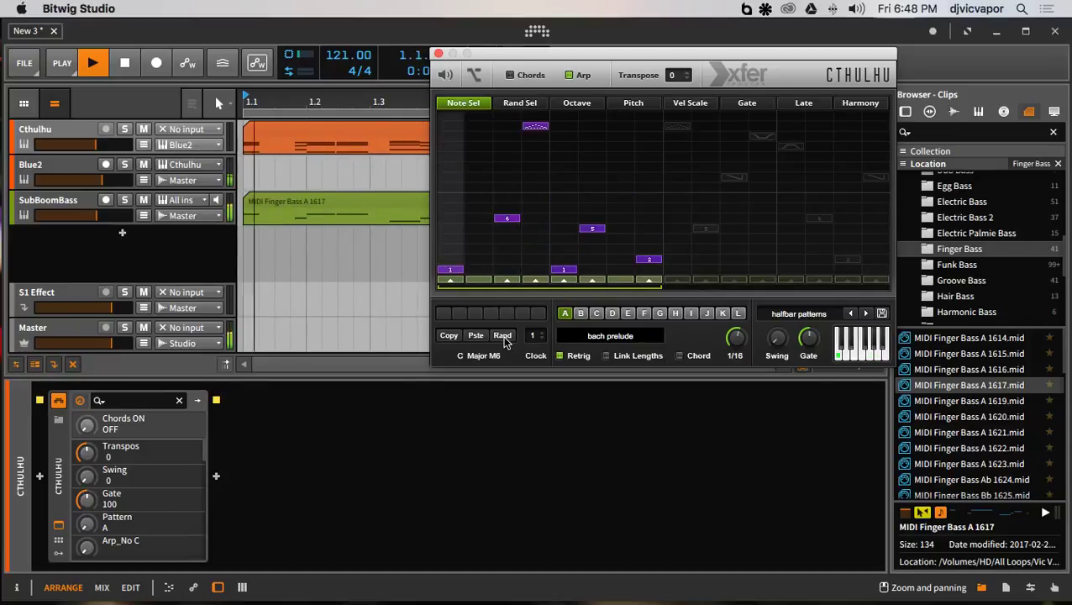
pyautogui.click(503, 336)
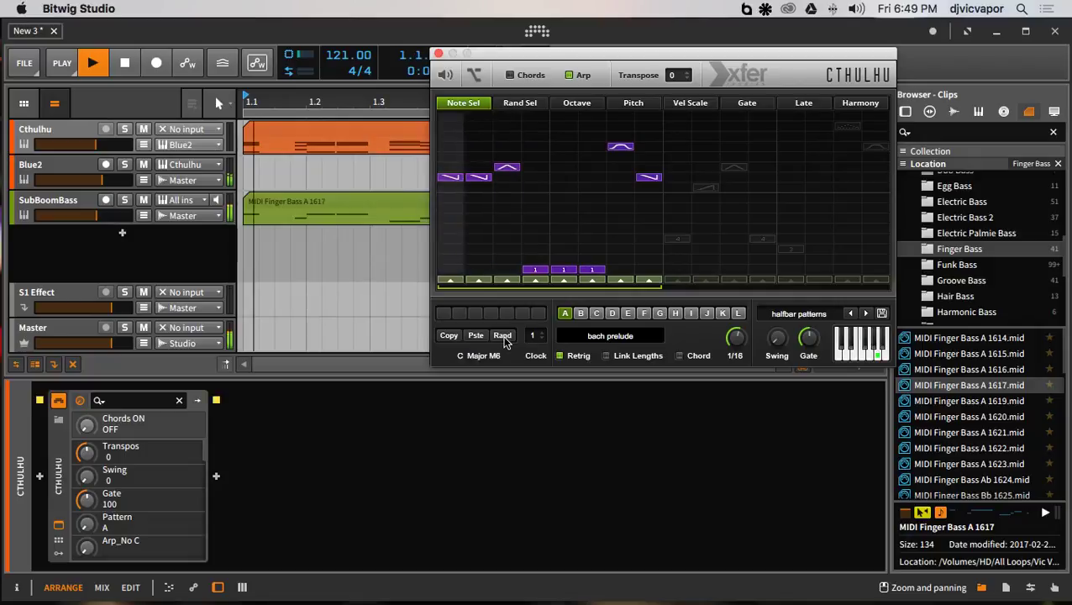
pyautogui.press('space')
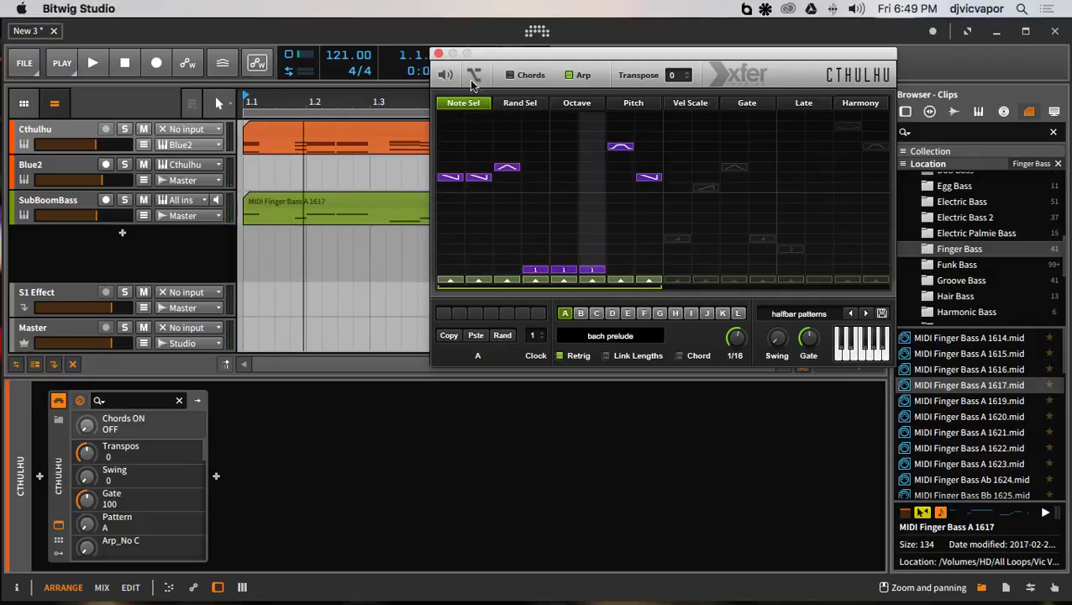
pyautogui.moveTo(494, 55); pyautogui.dragTo(531, 65)
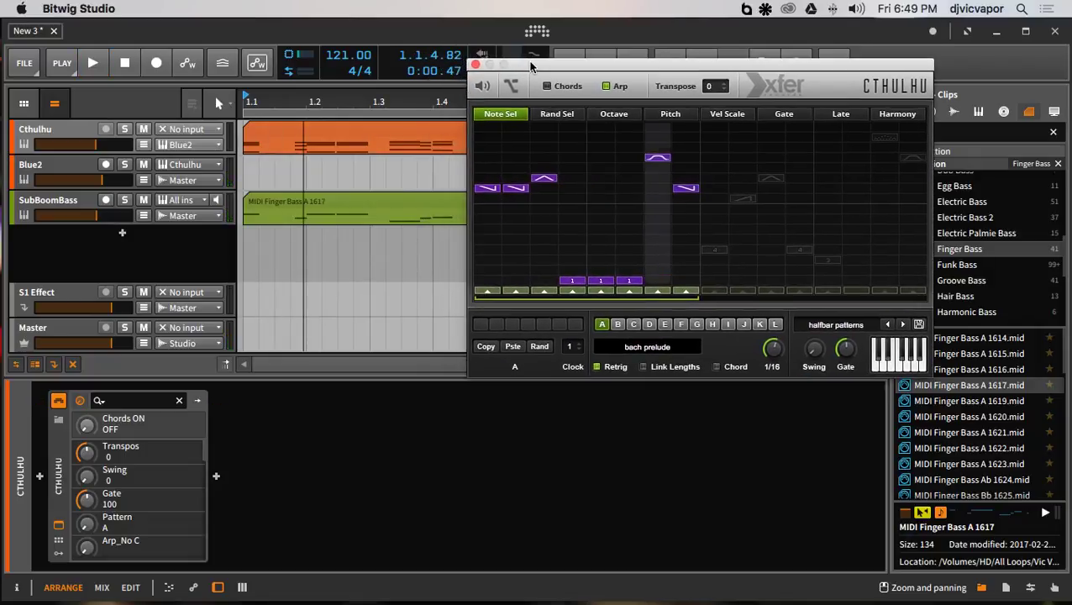
# Step: Close the Cthulhu window, arm Blue2, and record the arpeggiated notes into a one-bar clip at 1.1 on its track
pyautogui.click(476, 65)
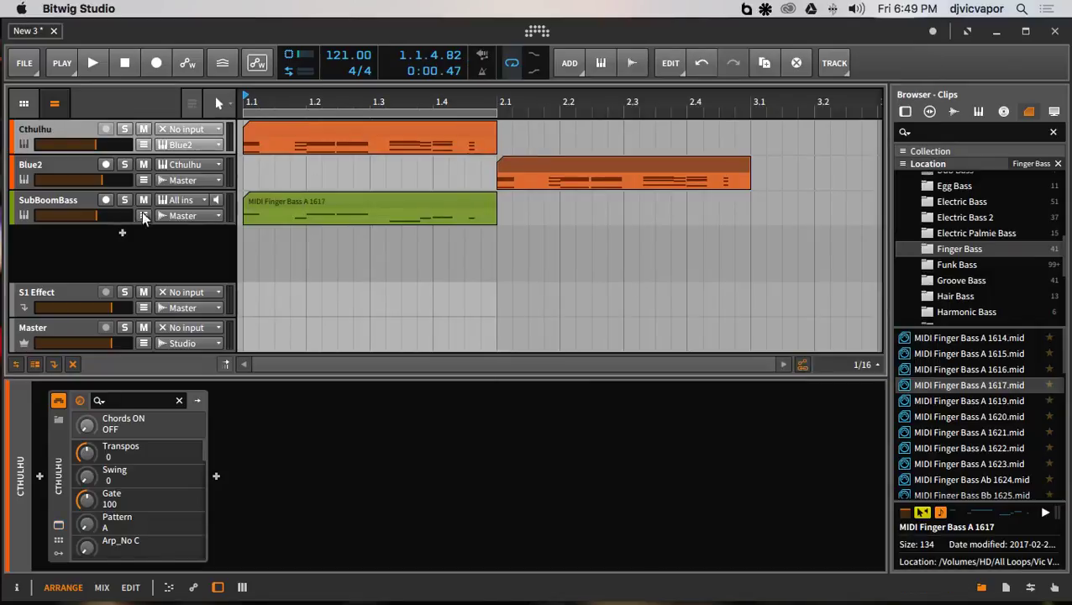
pyautogui.click(103, 164)
pyautogui.click(155, 64)
pyautogui.click(93, 65)
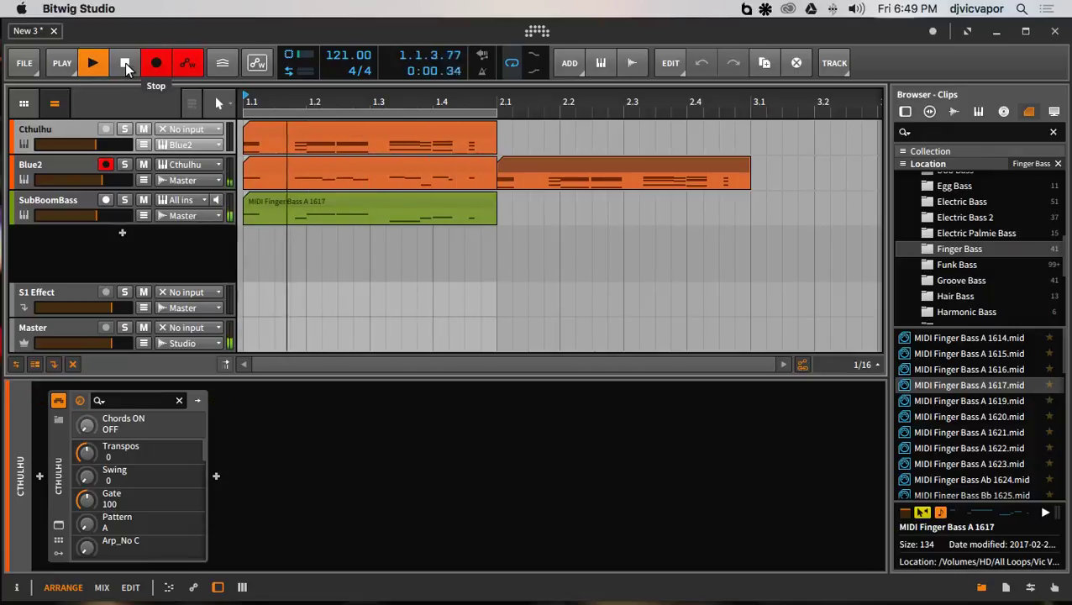
pyautogui.click(126, 63)
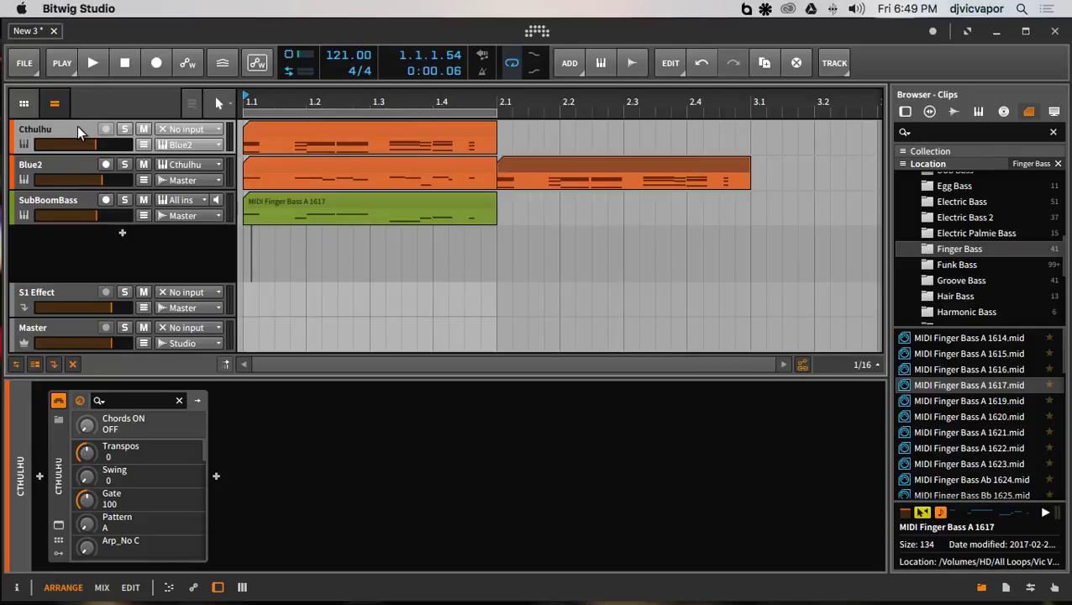
# Step: Delete the Cthulhu track and move the chord clip from Blue2 at 2.1 onto a new instrument track at 1.1
pyautogui.press('Delete')
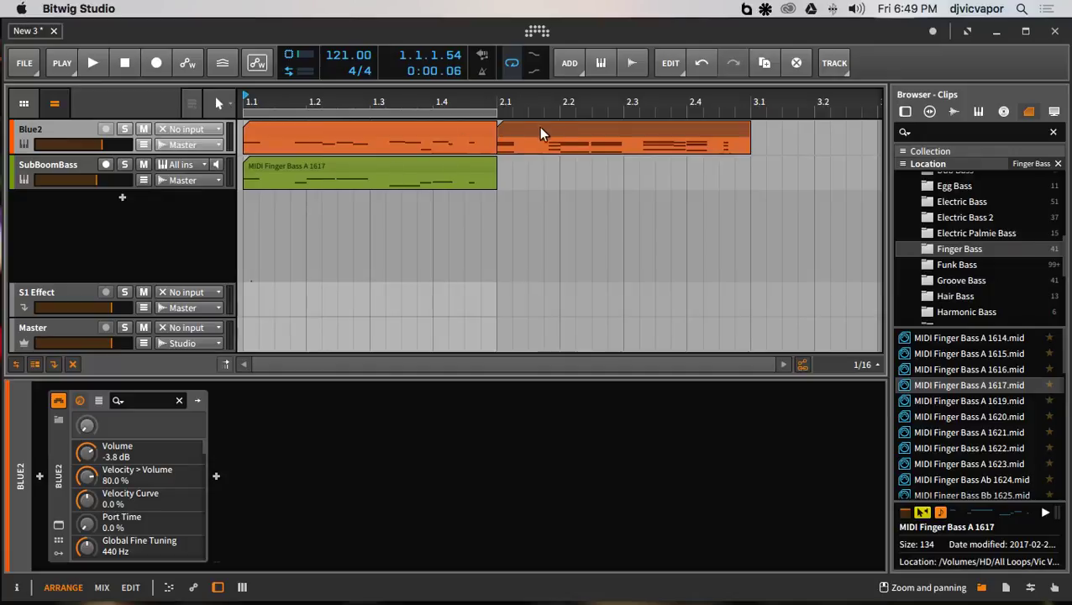
pyautogui.moveTo(542, 126); pyautogui.dragTo(291, 220)
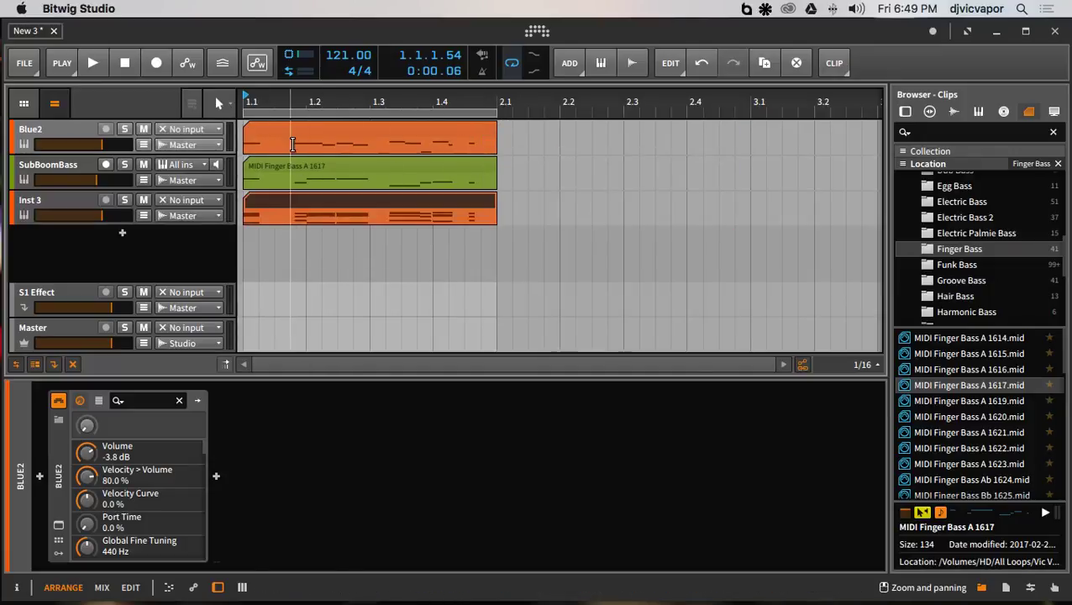
# Step: Move the SubBoomBass track above Blue2, solo it, and play the bass loop briefly before stopping
pyautogui.moveTo(79, 165); pyautogui.dragTo(85, 134)
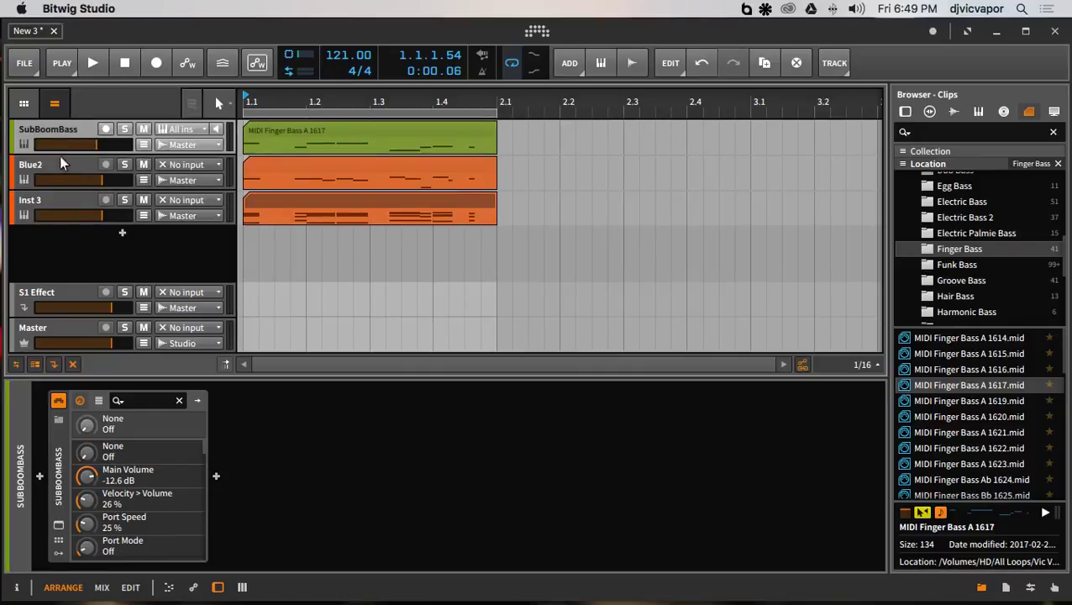
pyautogui.click(123, 128)
pyautogui.click(97, 62)
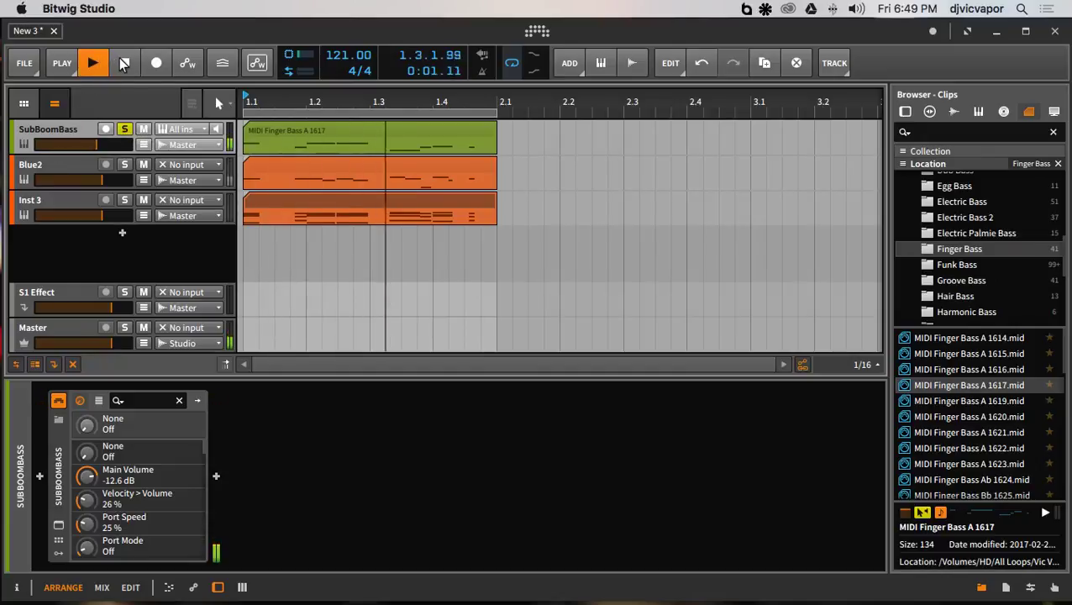
pyautogui.click(123, 63)
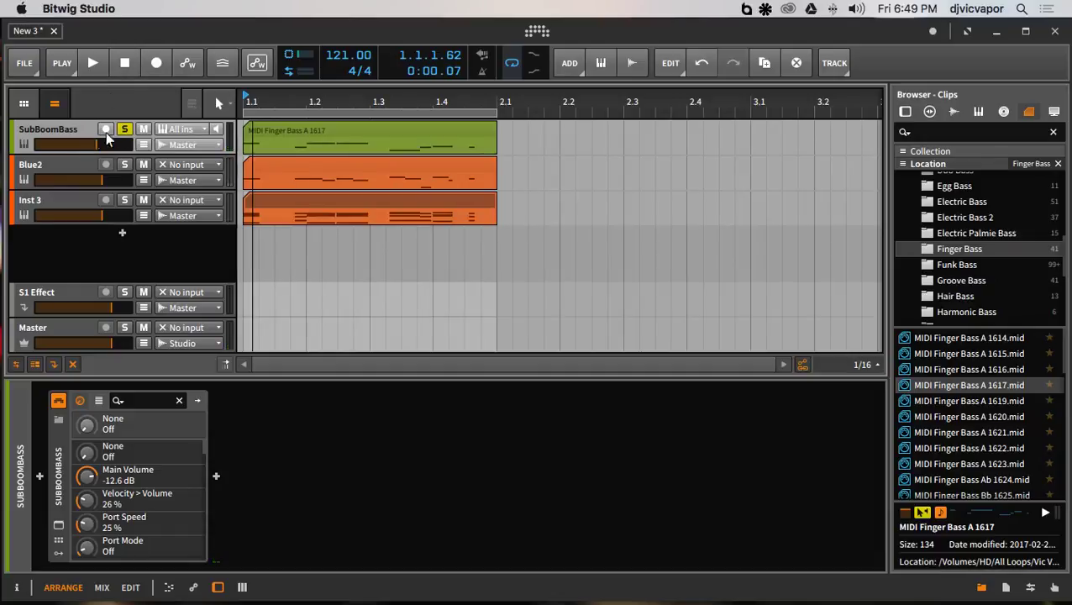
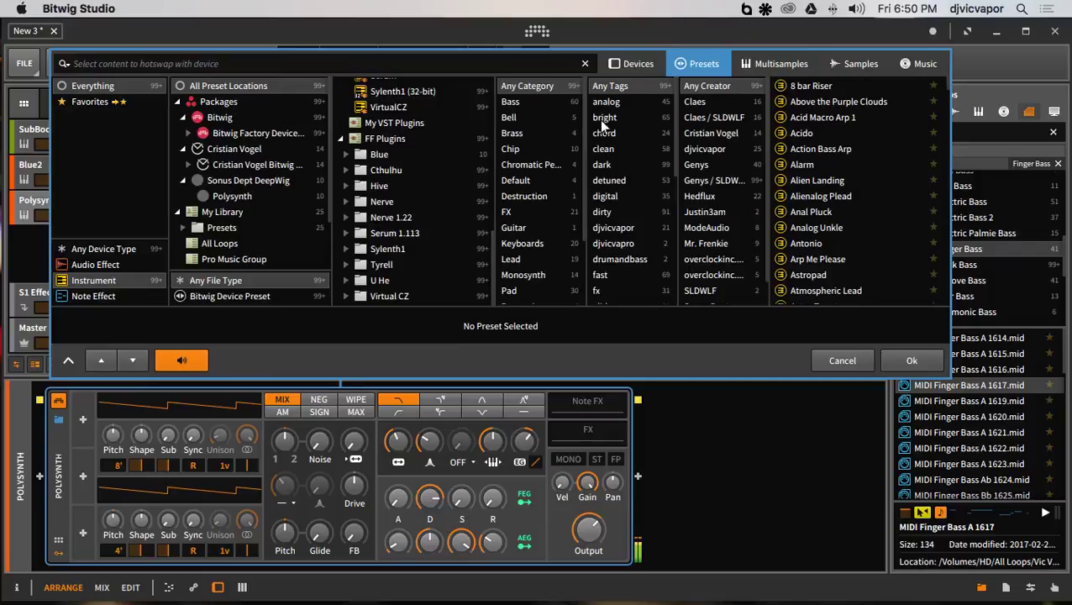
# Step: Audition chord-tagged Polysynth presets from Above the Purple Clouds through Legato Chords, plus the Piano preset I Think I am The Piano Man
pyautogui.click(617, 135)
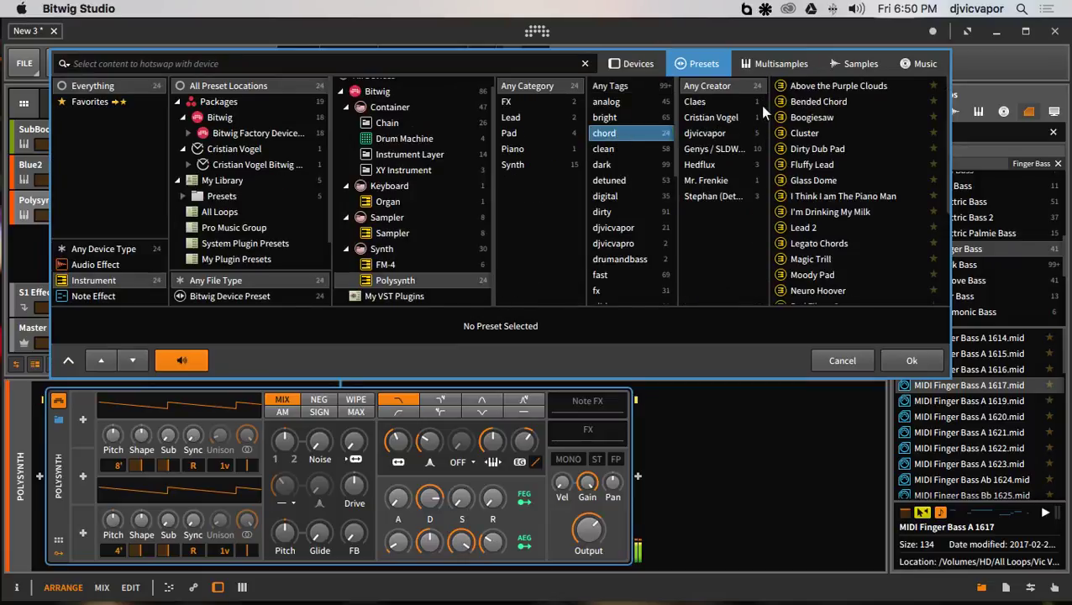
pyautogui.click(801, 88)
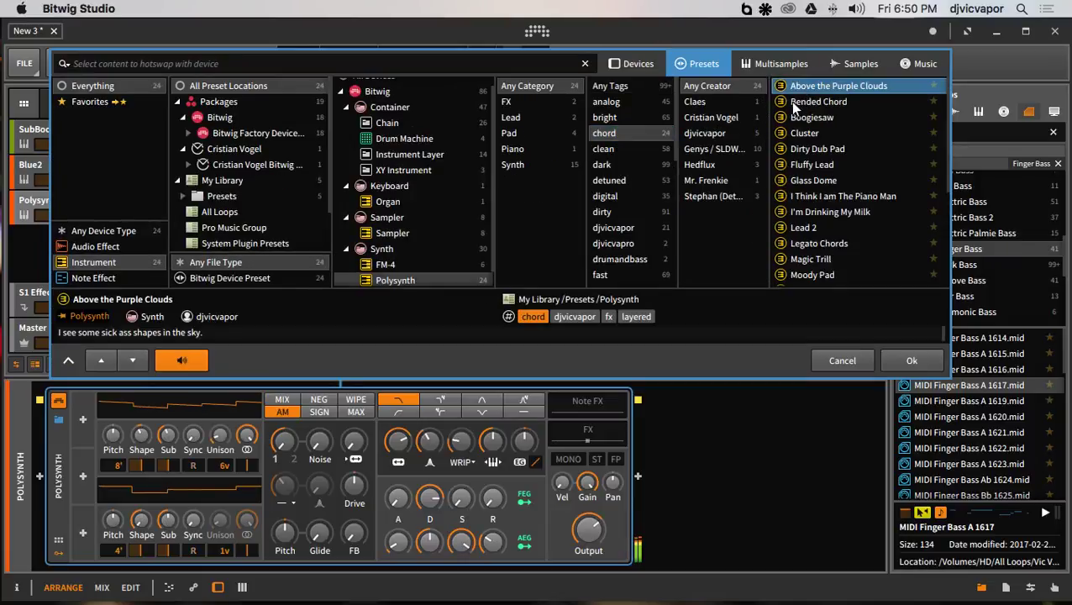
pyautogui.click(790, 102)
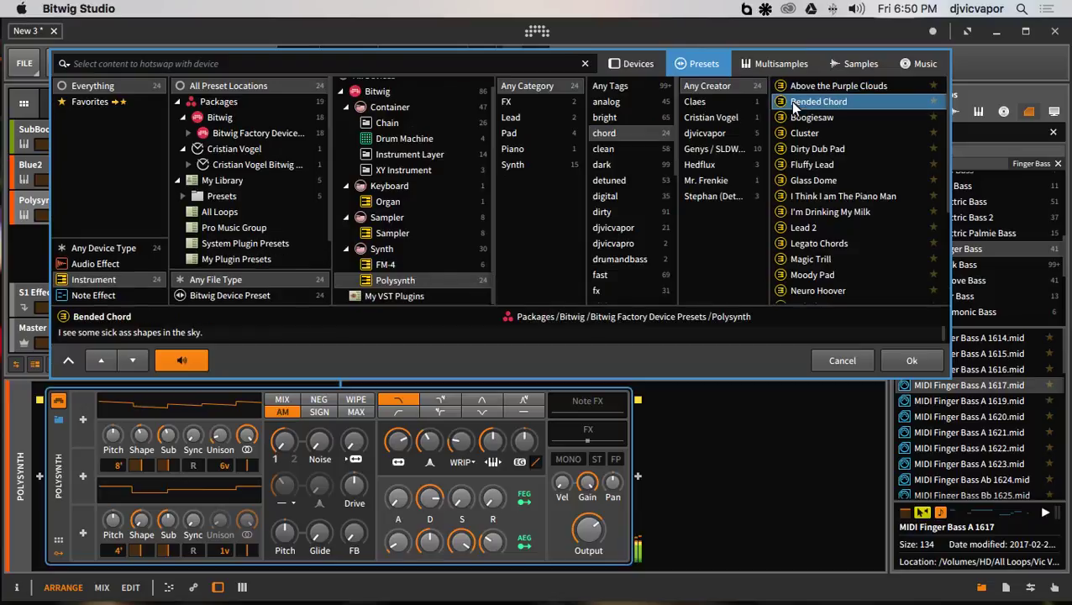
pyautogui.press('Down')
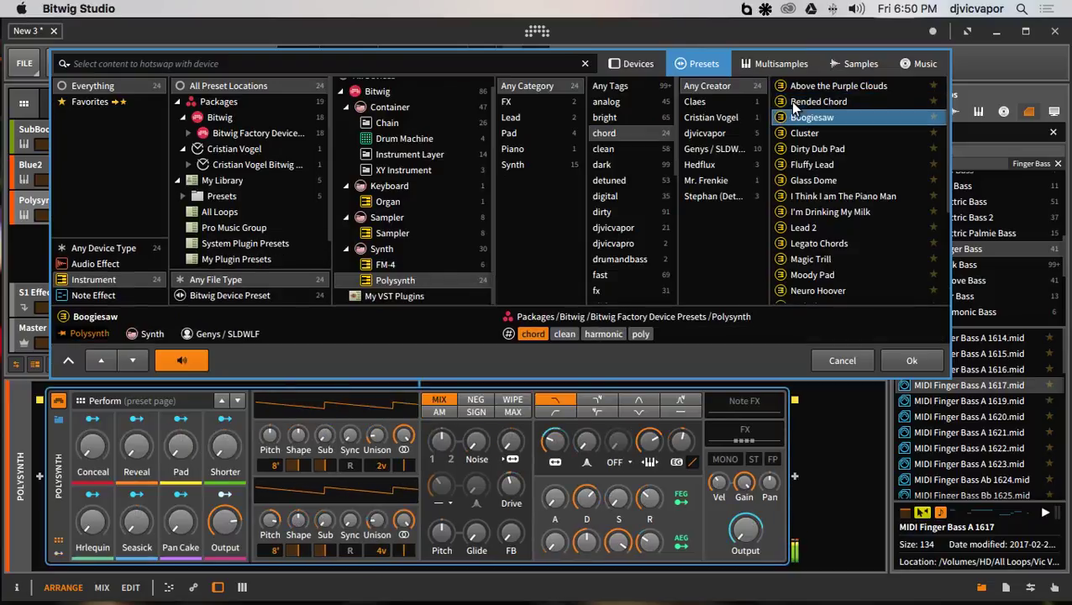
pyautogui.press('Down')
pyautogui.press('Down')
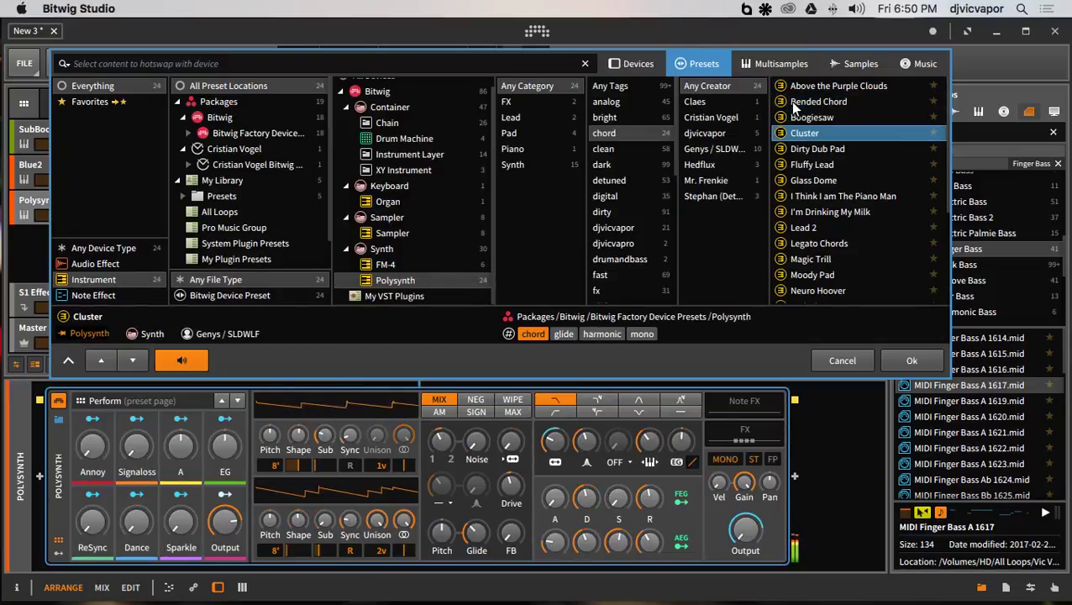
pyautogui.press('Down')
pyautogui.press('Down')
pyautogui.press('Down')
pyautogui.press('Down')
pyautogui.press('Down')
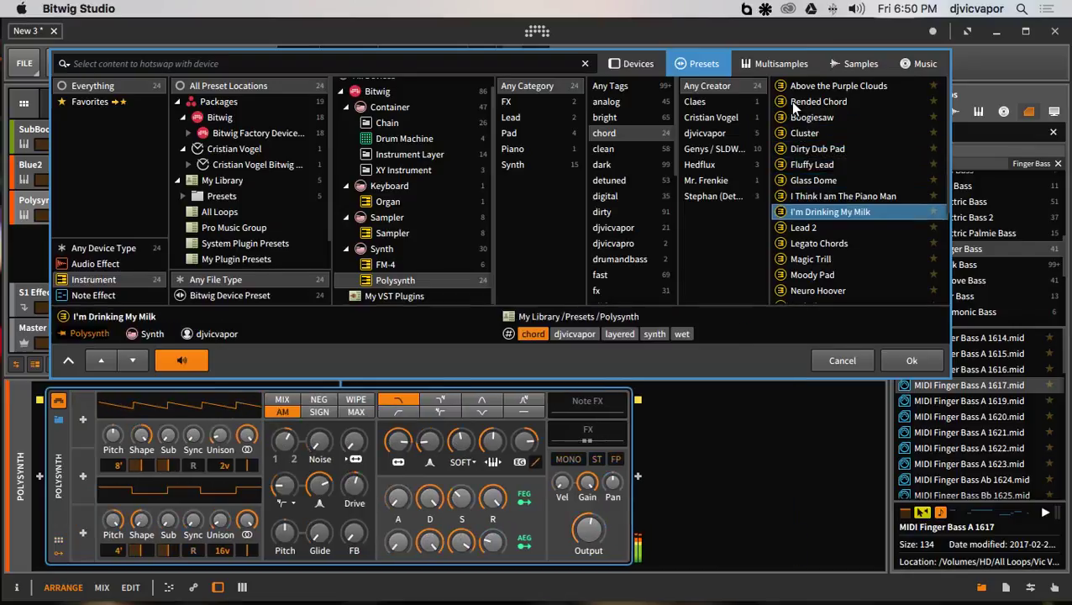
pyautogui.press('Down')
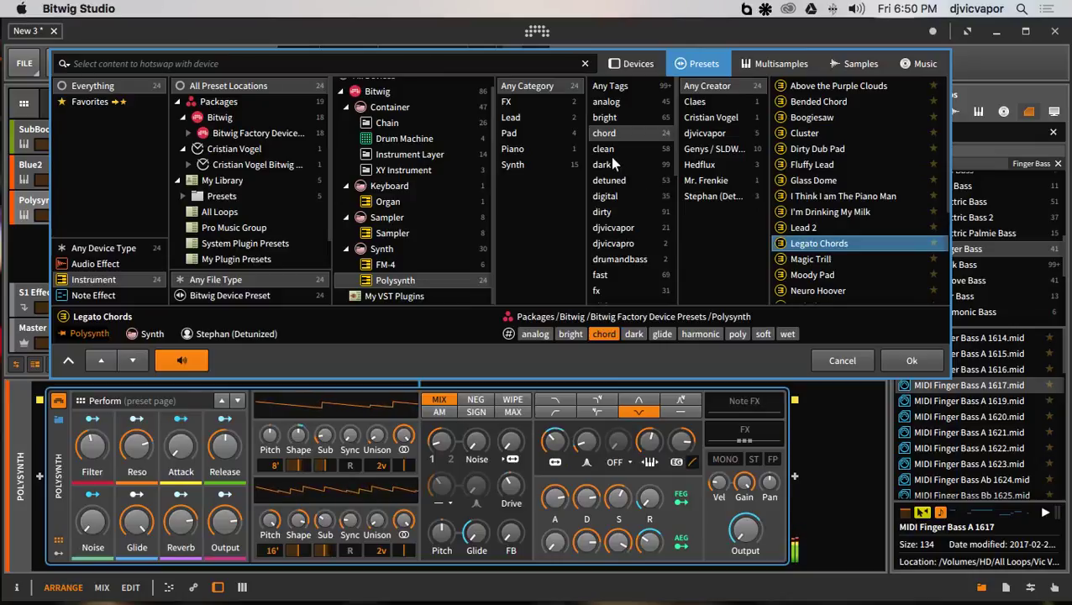
pyautogui.click(512, 149)
pyautogui.click(808, 87)
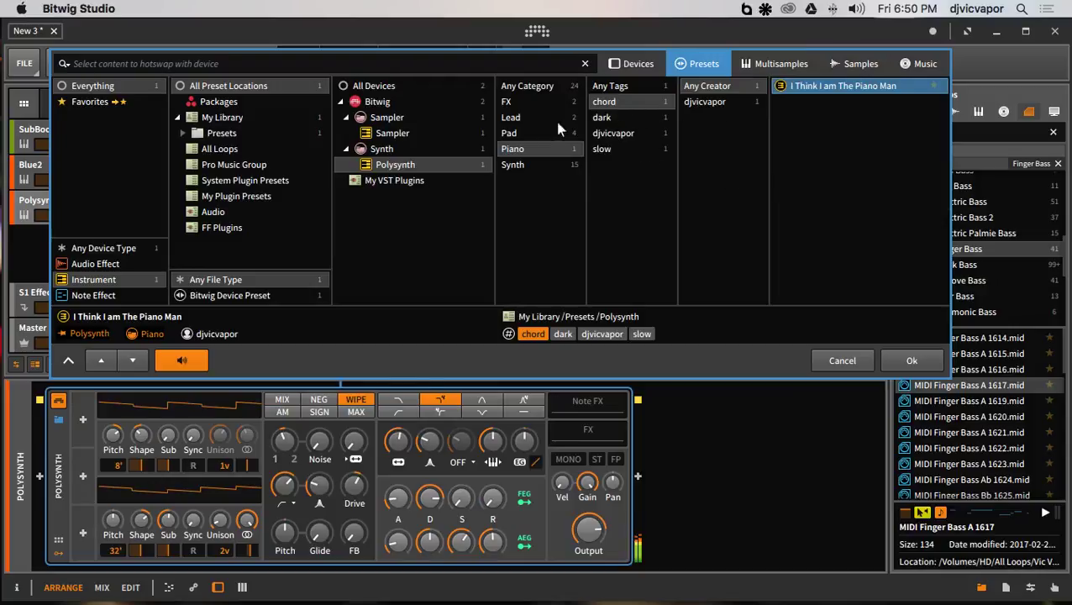
# Step: Widen the preset filter to all Bitwig devices and audition analog Keyboards presets, including DrPowers Wurlitzer, Tolcha Clavinet FX1, Tolcha Rhodes and Tolcha String Organ Viola
pyautogui.click(423, 101)
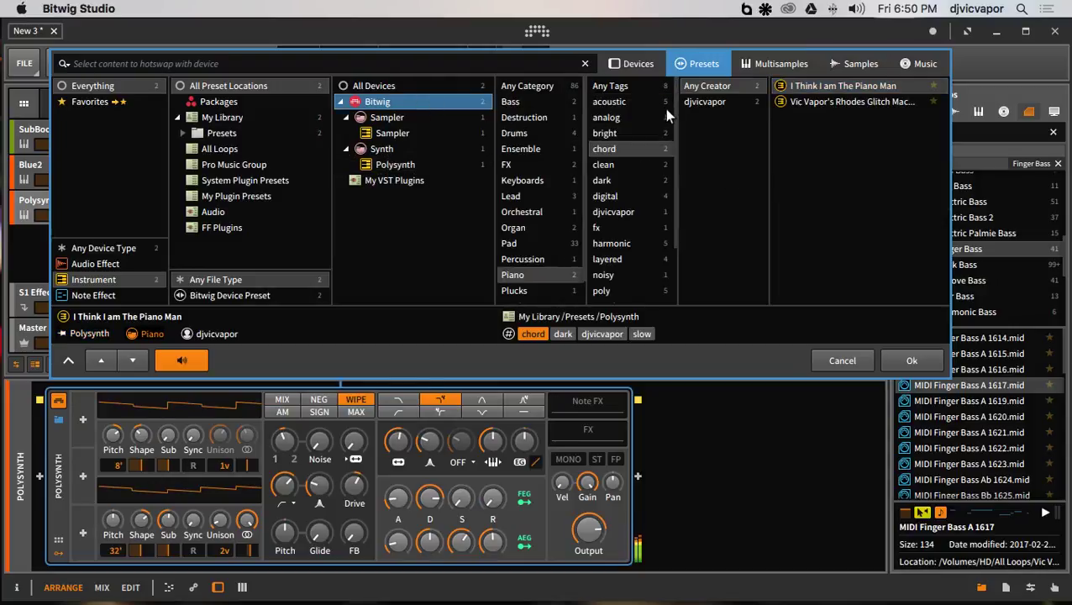
pyautogui.click(615, 119)
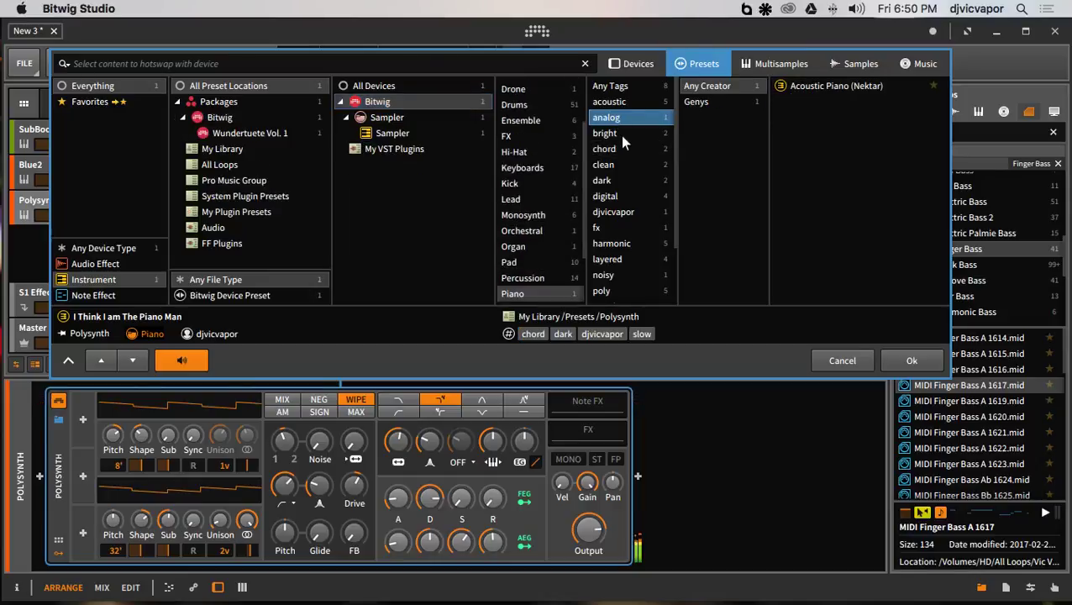
pyautogui.click(524, 167)
pyautogui.click(804, 87)
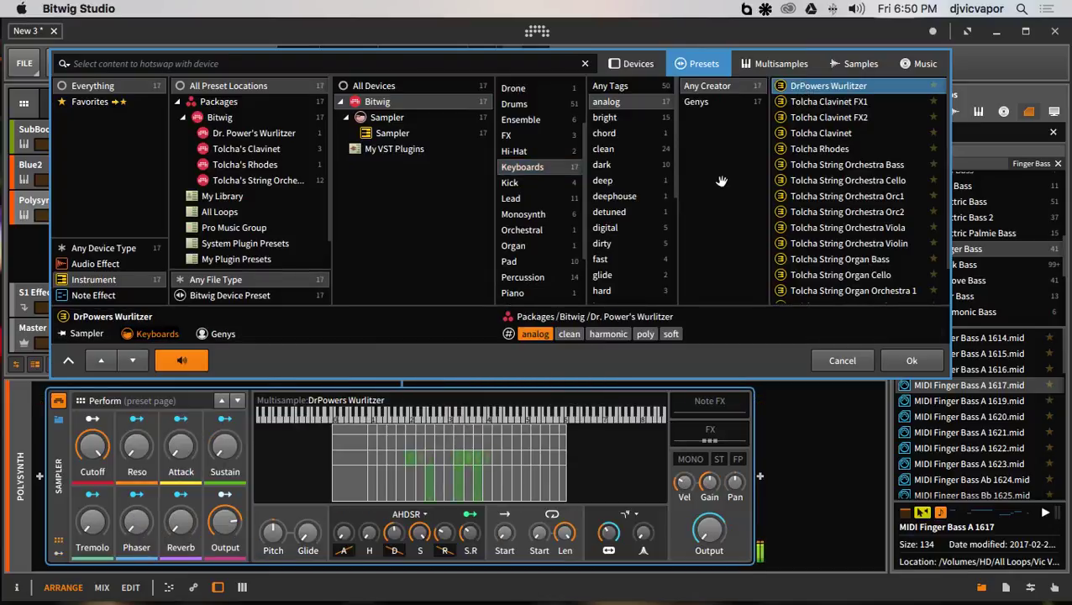
pyautogui.press('Down')
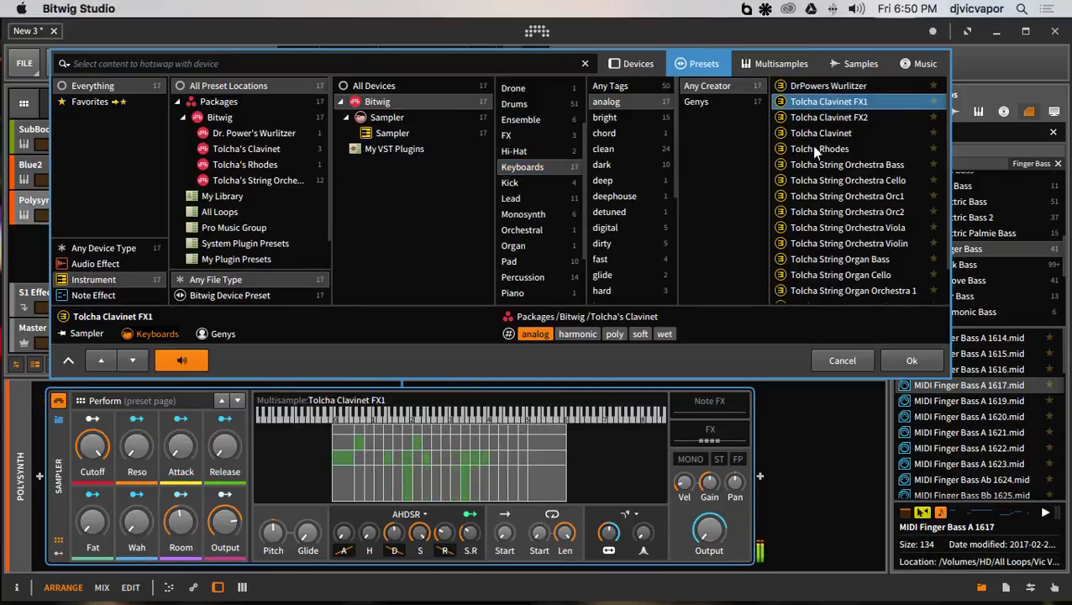
pyautogui.click(813, 149)
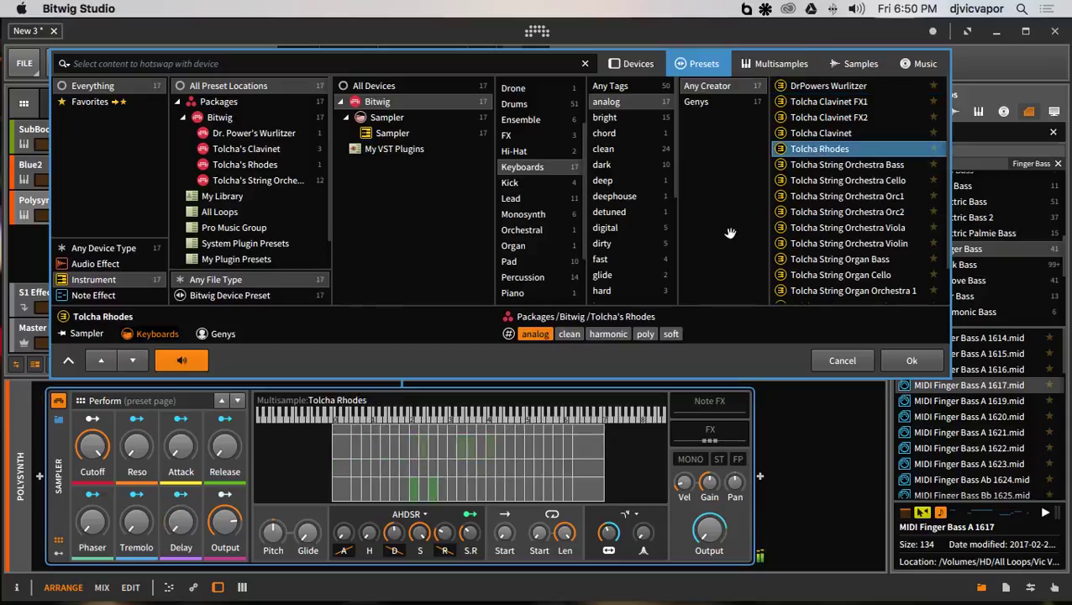
pyautogui.scroll(-2, 792, 205)
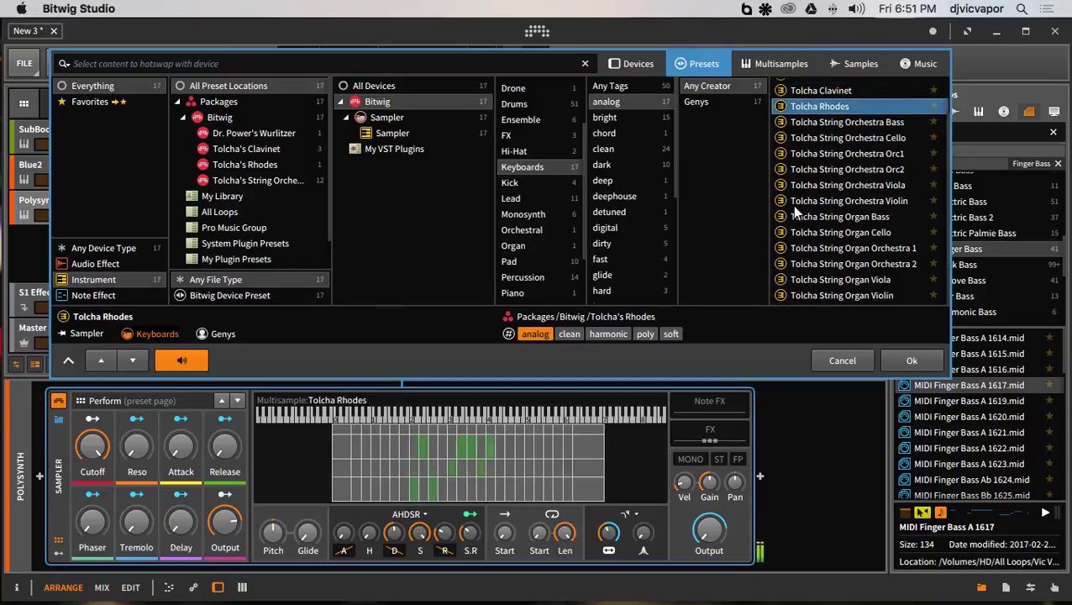
pyautogui.click(805, 282)
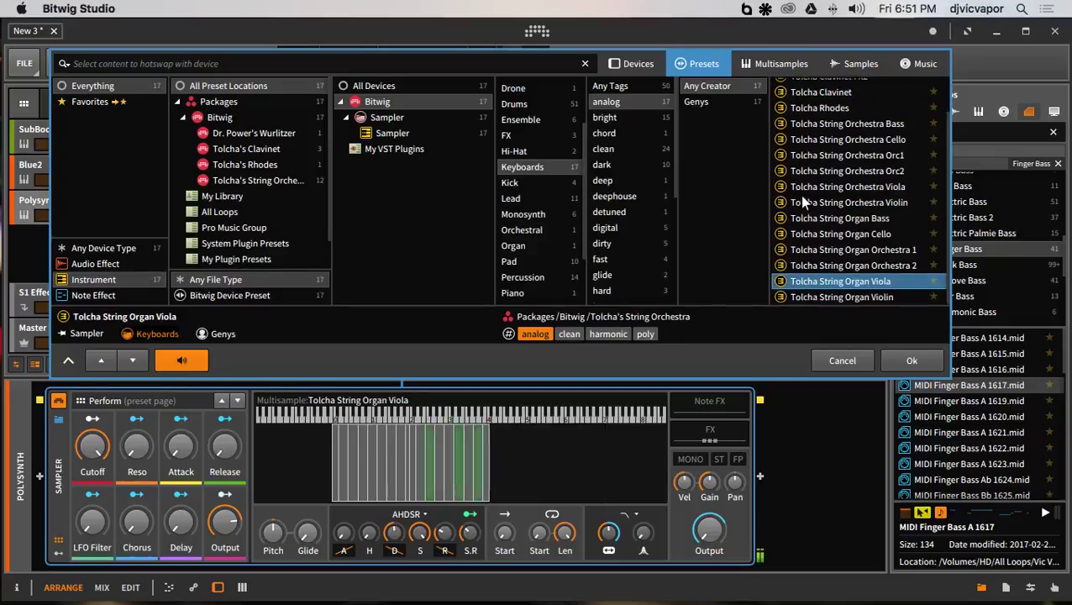
pyautogui.scroll(3, 799, 194)
pyautogui.click(806, 103)
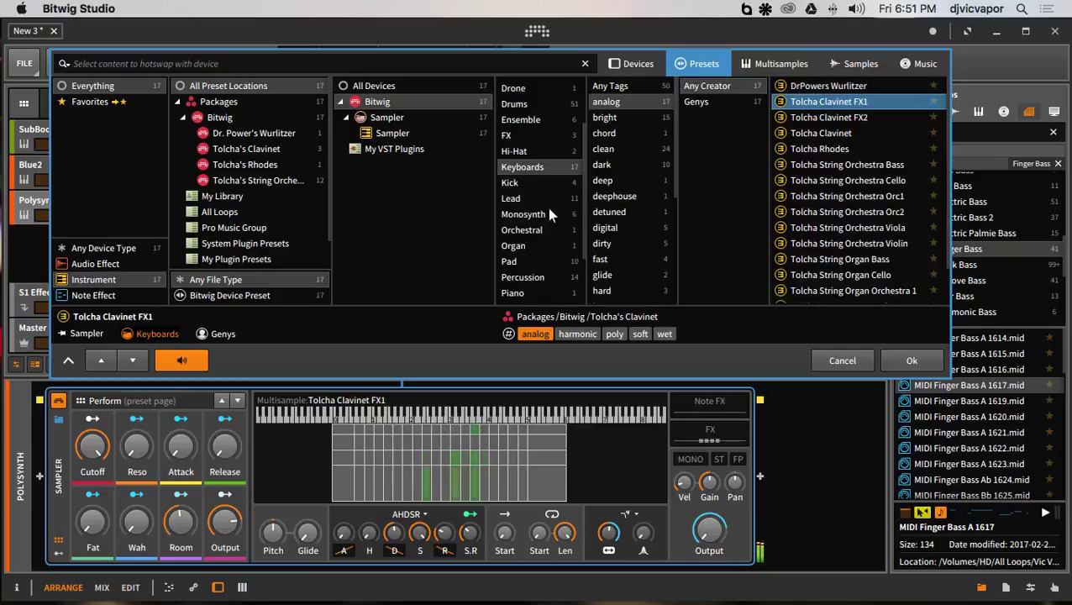
# Step: Filter the presets to Organ with the chord tag and load Vital Organ on the chord track
pyautogui.click(518, 245)
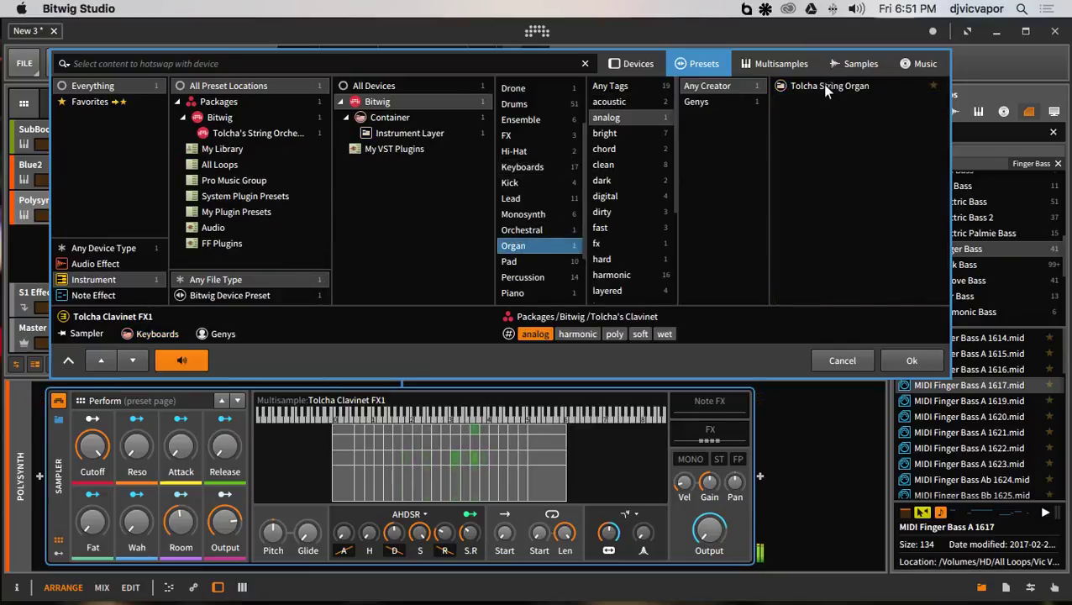
pyautogui.click(605, 149)
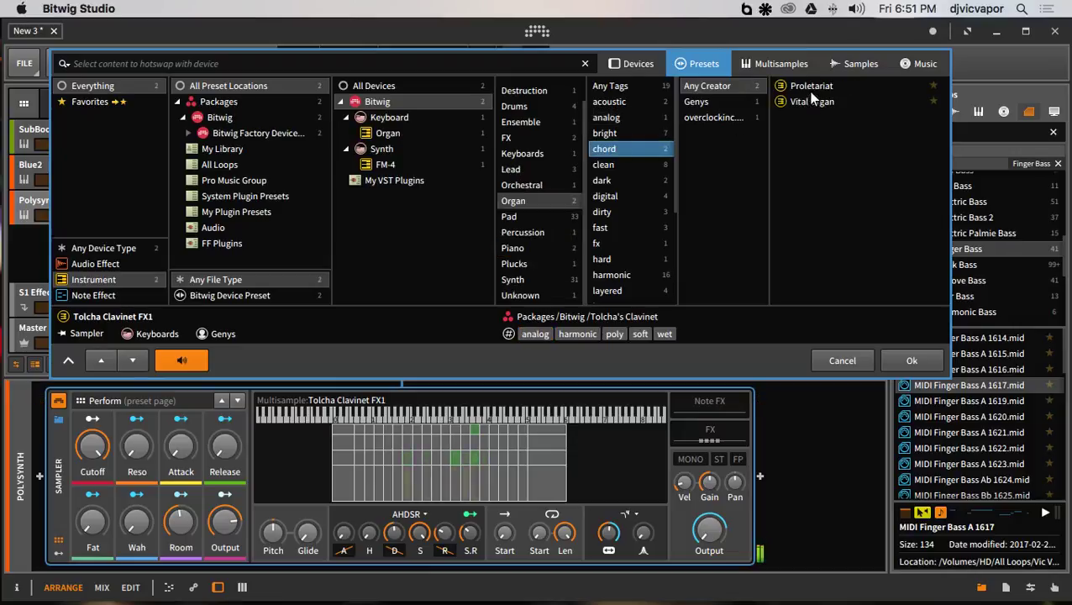
pyautogui.click(807, 101)
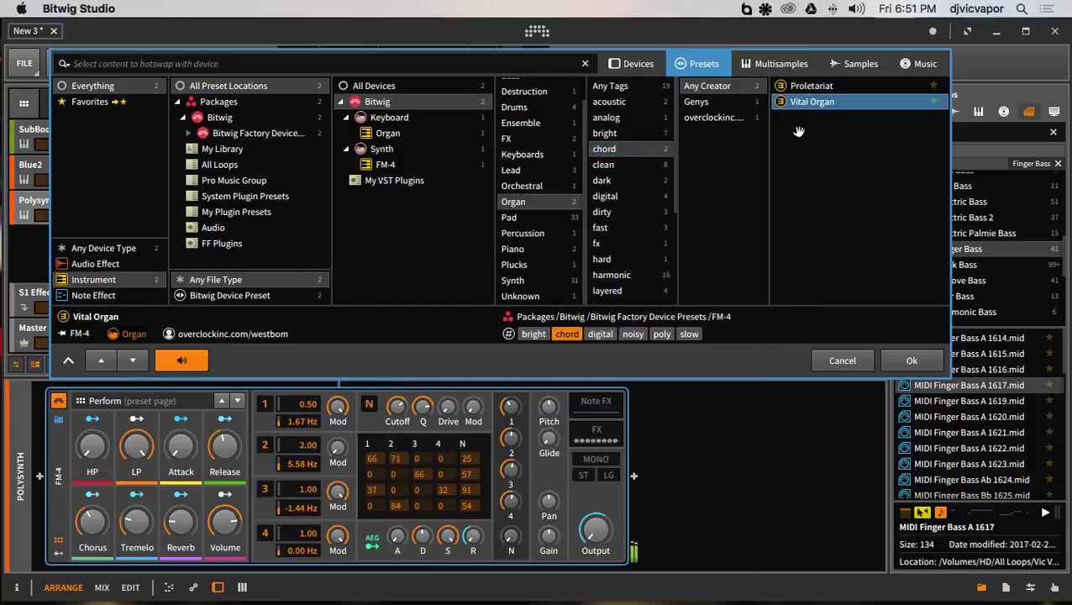
pyautogui.click(891, 356)
# Step: Stop playback, unsolo the Vital Organ track, and move it above Blue2
pyautogui.press('space')
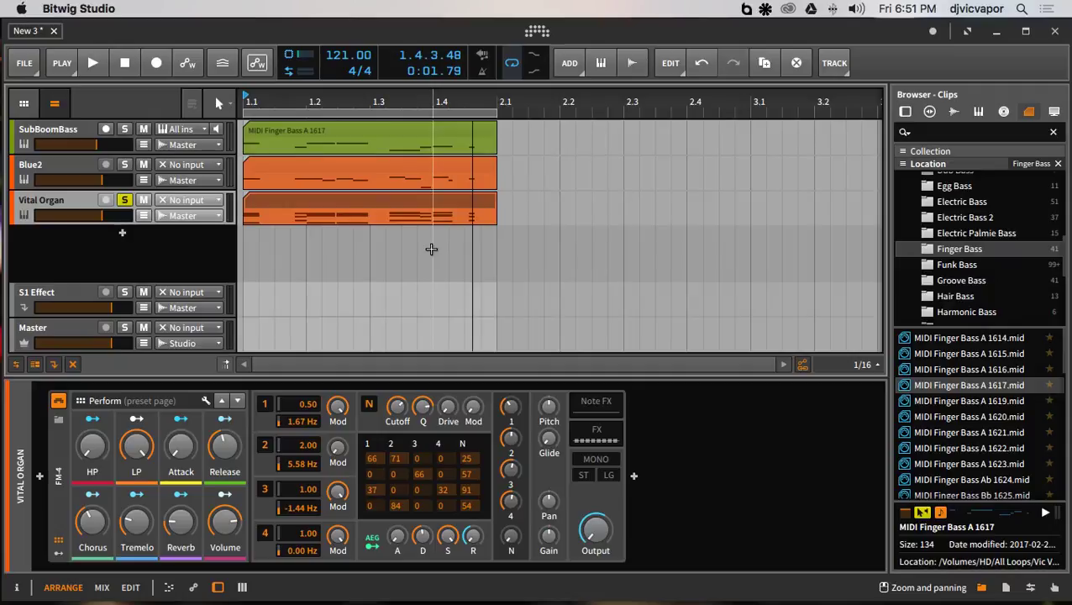
pyautogui.click(124, 200)
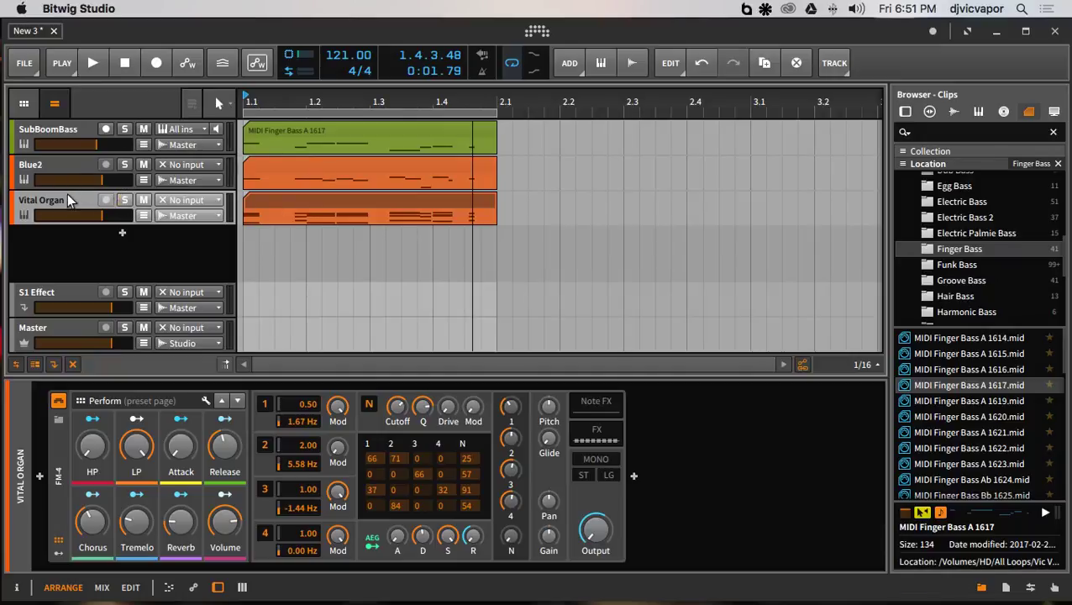
pyautogui.moveTo(67, 195); pyautogui.dragTo(72, 167)
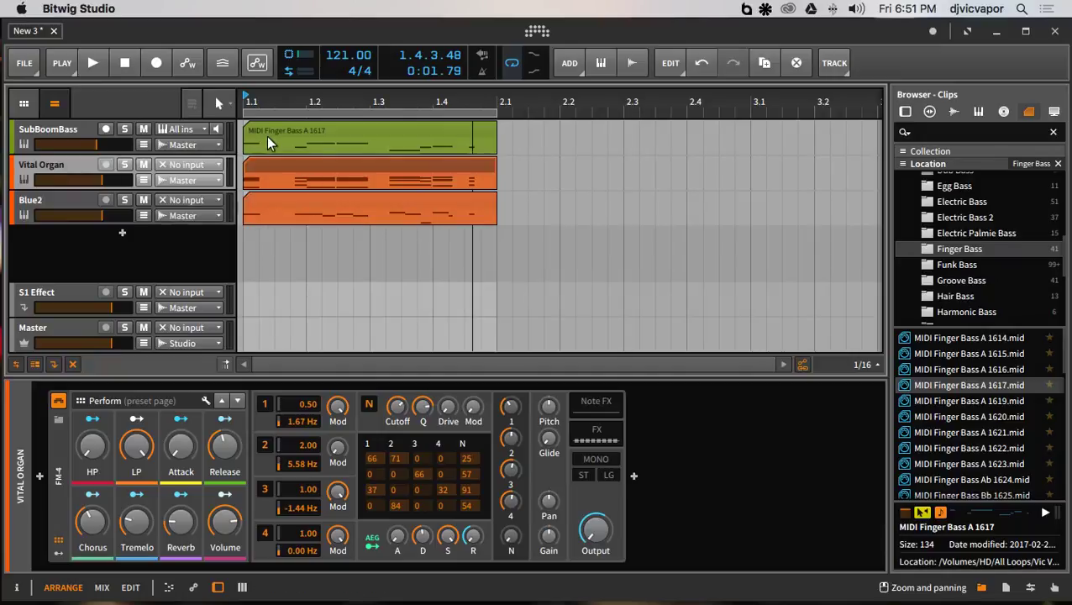
# Step: Solo the Blue2 track and play the loop
pyautogui.click(82, 205)
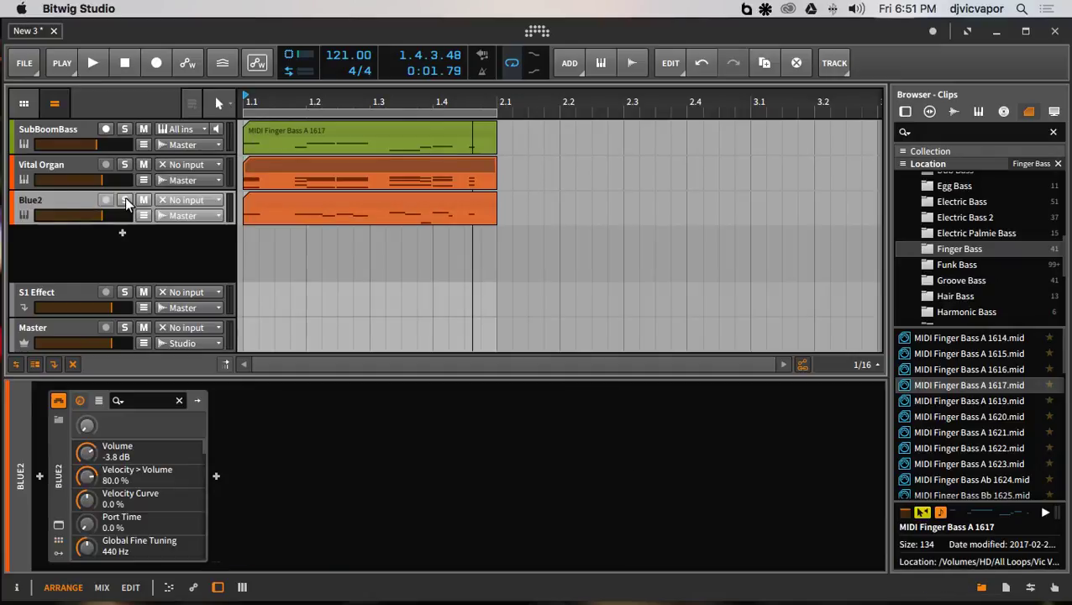
pyautogui.click(124, 200)
pyautogui.press('space')
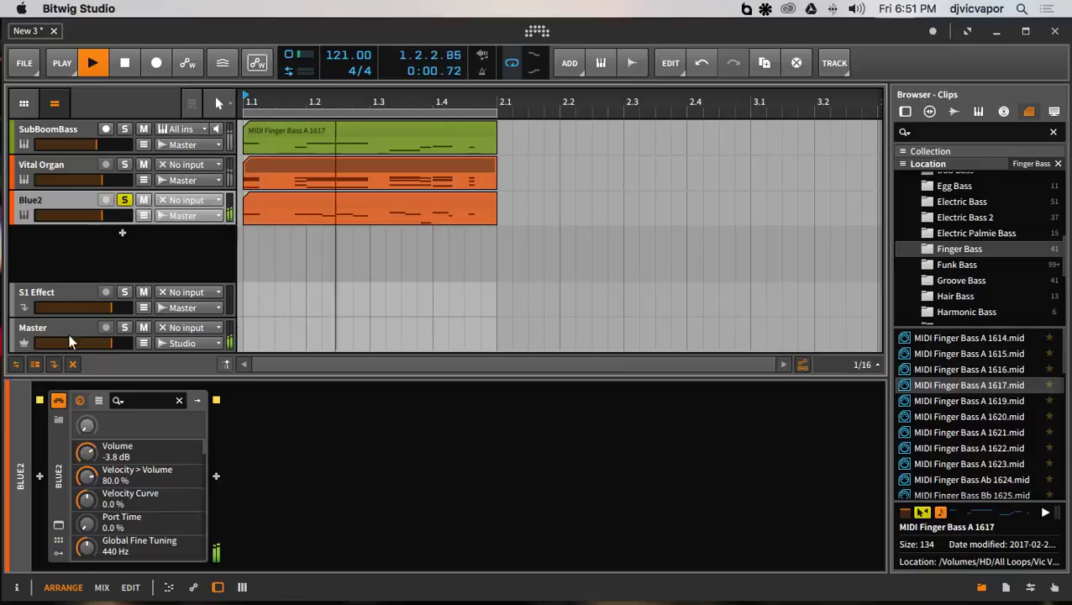
# Step: Open the Blue2 plug-in's preset manager and load the 07 Arp Bank 01 bank
pyautogui.click(59, 527)
pyautogui.click(406, 50)
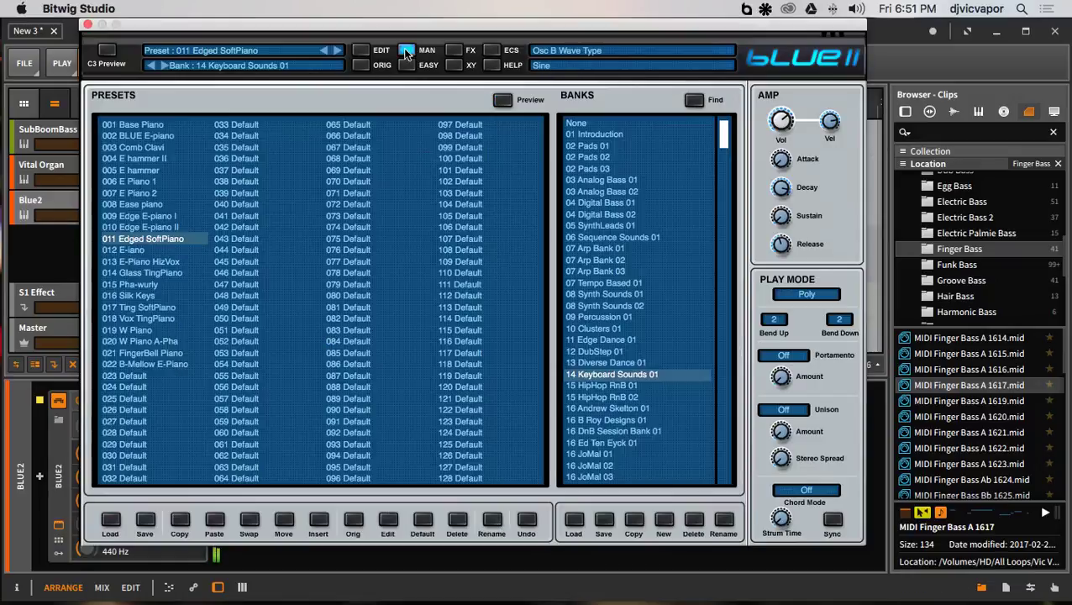
pyautogui.click(594, 247)
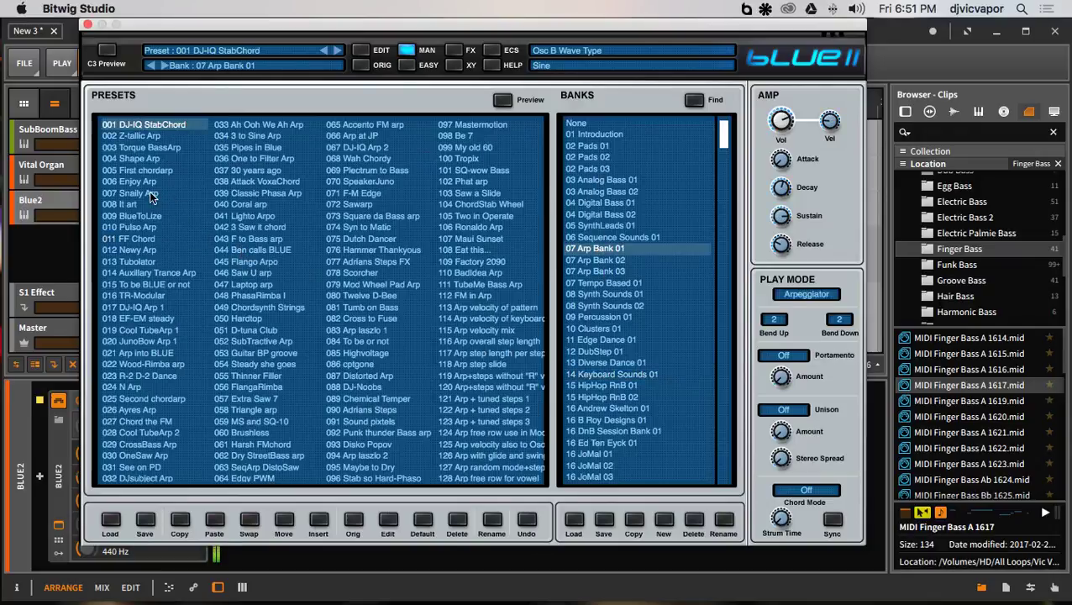
# Step: Close the Blue2 plug-in window, unsolo the Blue2 track and play the loop with all tracks
pyautogui.click(89, 28)
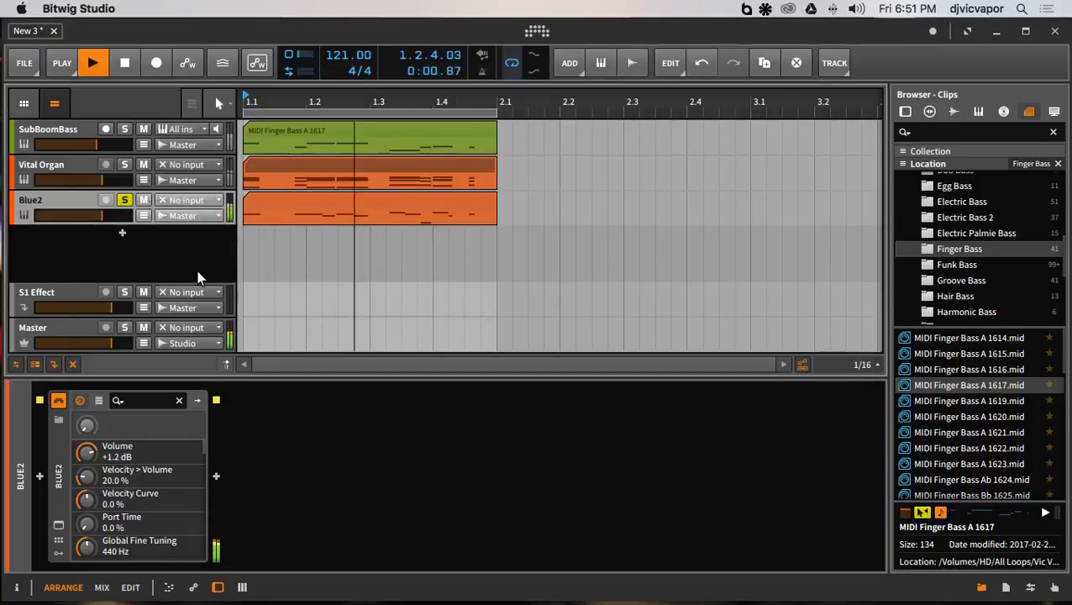
pyautogui.press('space')
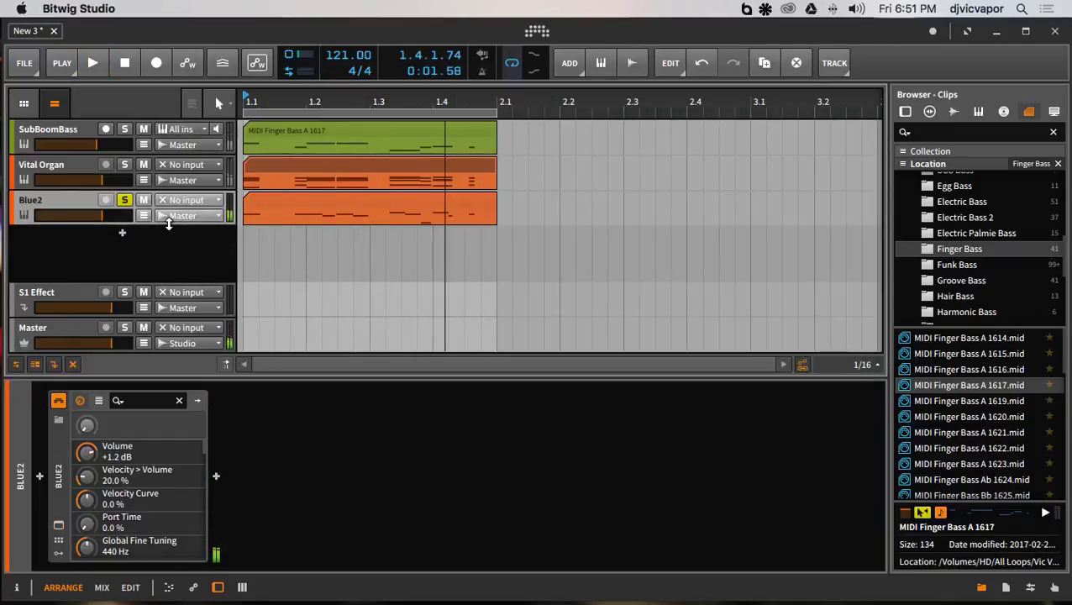
pyautogui.click(125, 201)
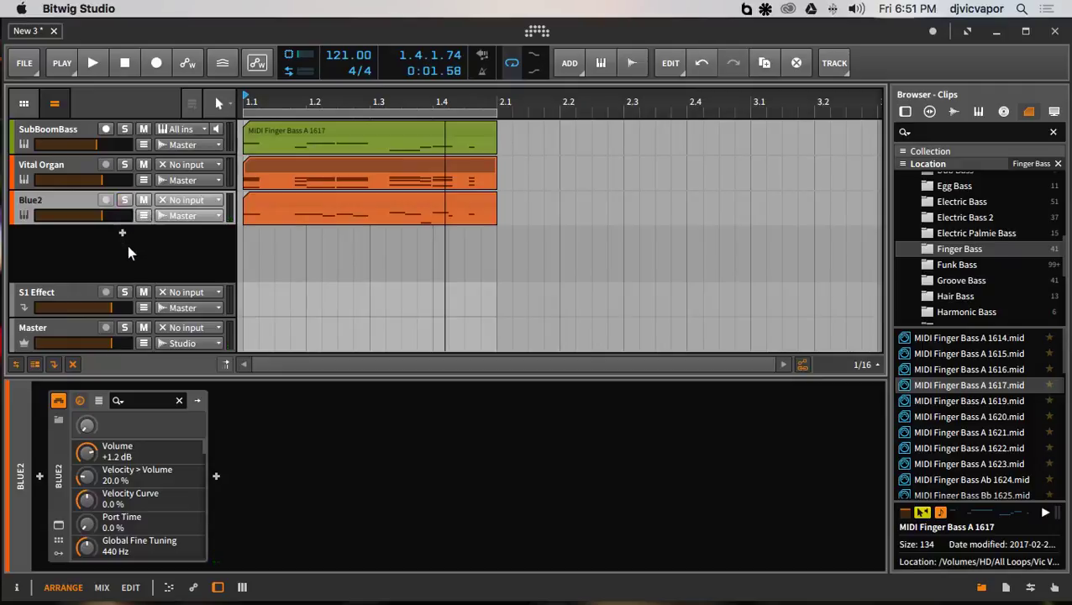
pyautogui.press('space')
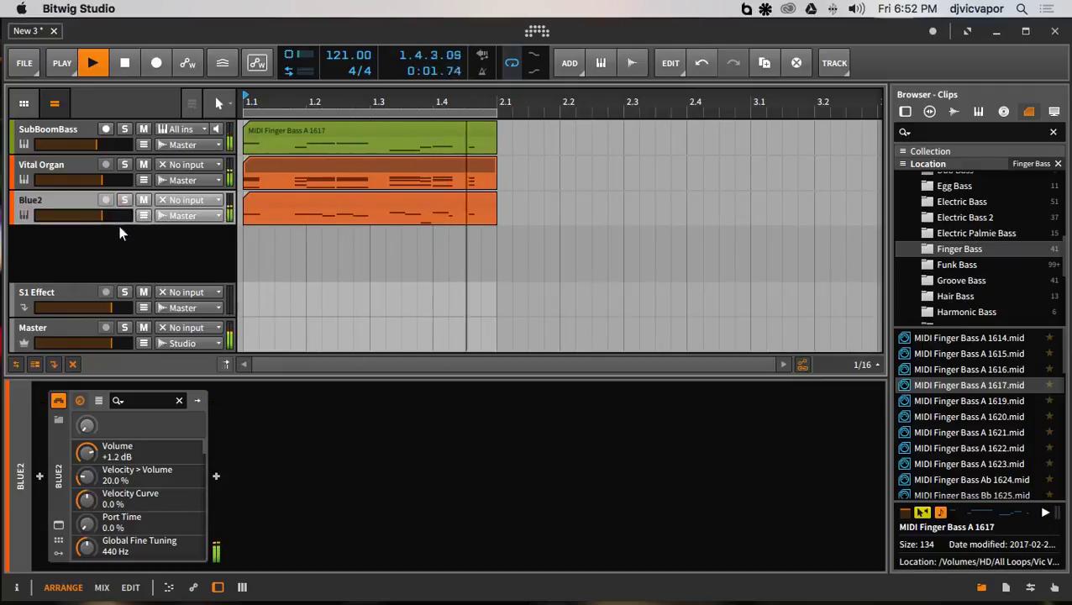
# Step: Lower the volume faders of the SubBoomBass, Vital Organ and Blue2 tracks to balance the mix
pyautogui.moveTo(102, 217); pyautogui.dragTo(124, 232)
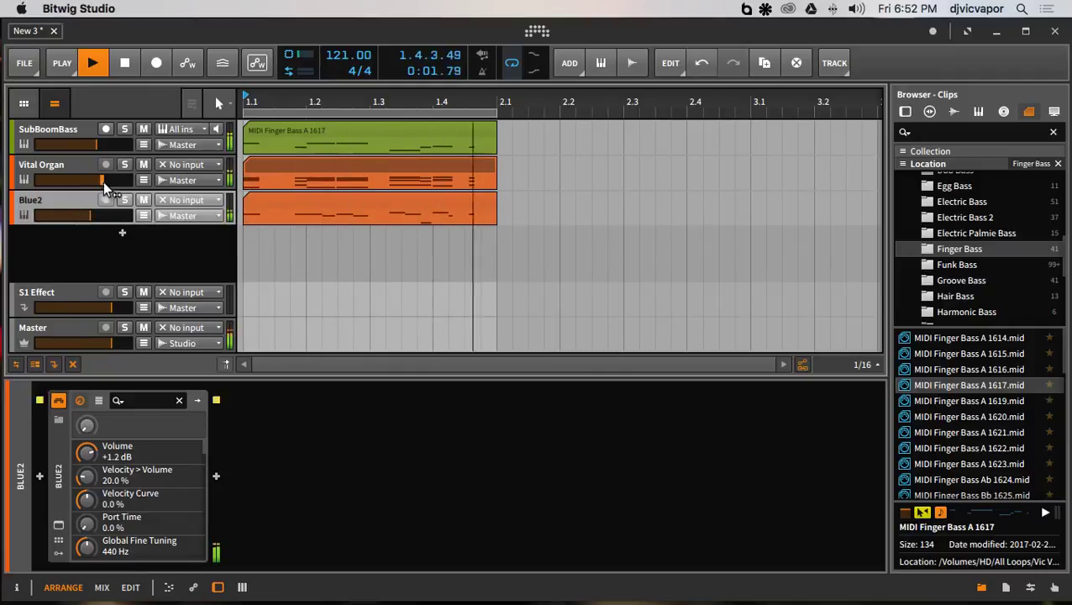
pyautogui.moveTo(103, 182); pyautogui.dragTo(79, 175)
pyautogui.moveTo(90, 215)
pyautogui.mouseDown()
pyautogui.moveTo(86, 180)
pyautogui.moveTo(84, 212)
pyautogui.mouseUp()
# Step: Solo the Blue2 track and open its plug-in's preset manager
pyautogui.click(125, 200)
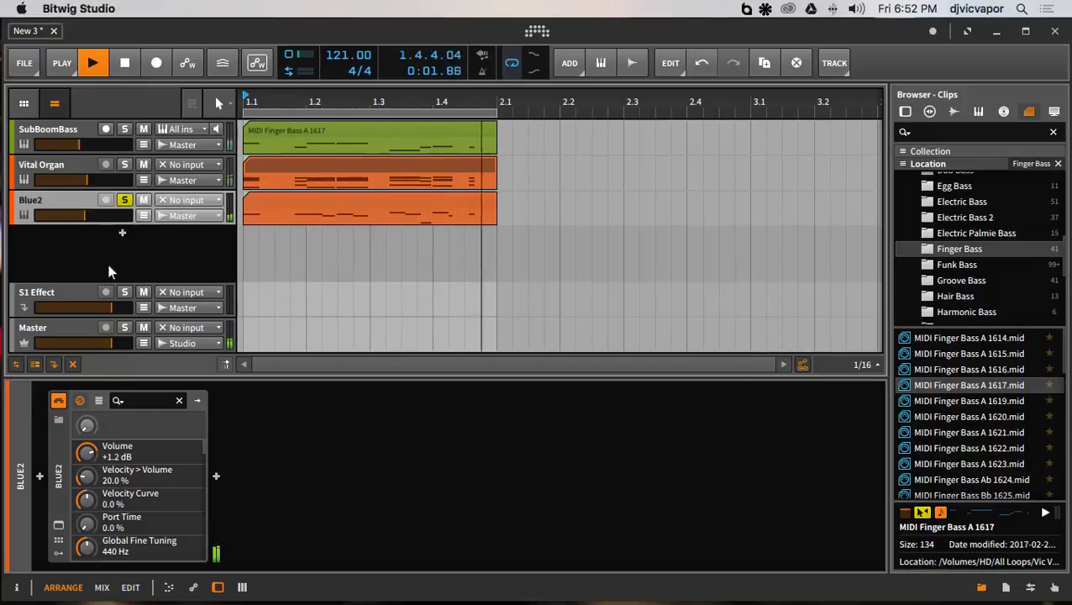
pyautogui.click(80, 400)
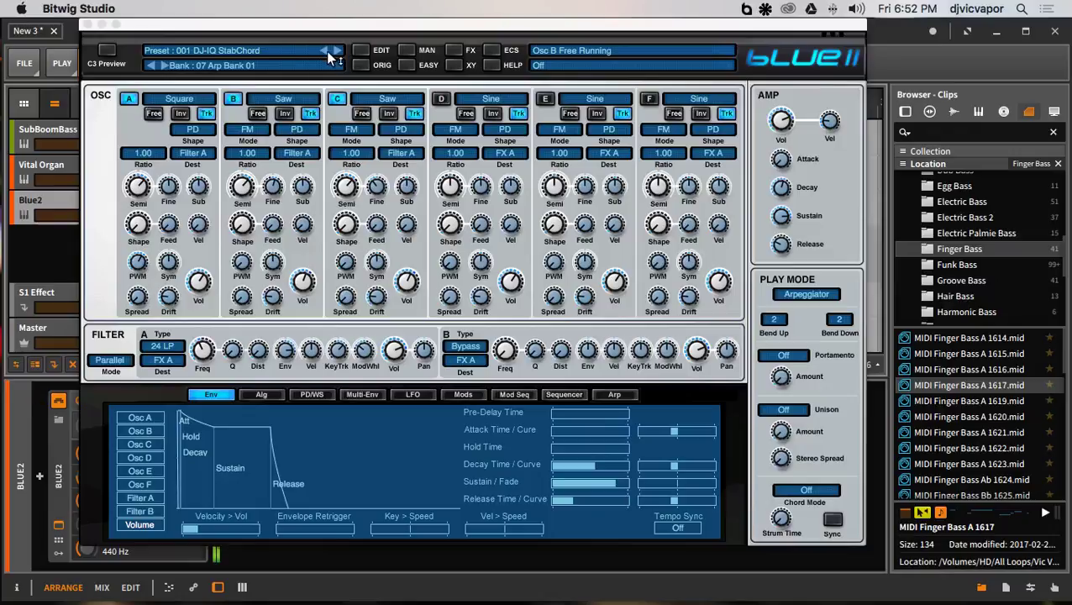
pyautogui.click(404, 50)
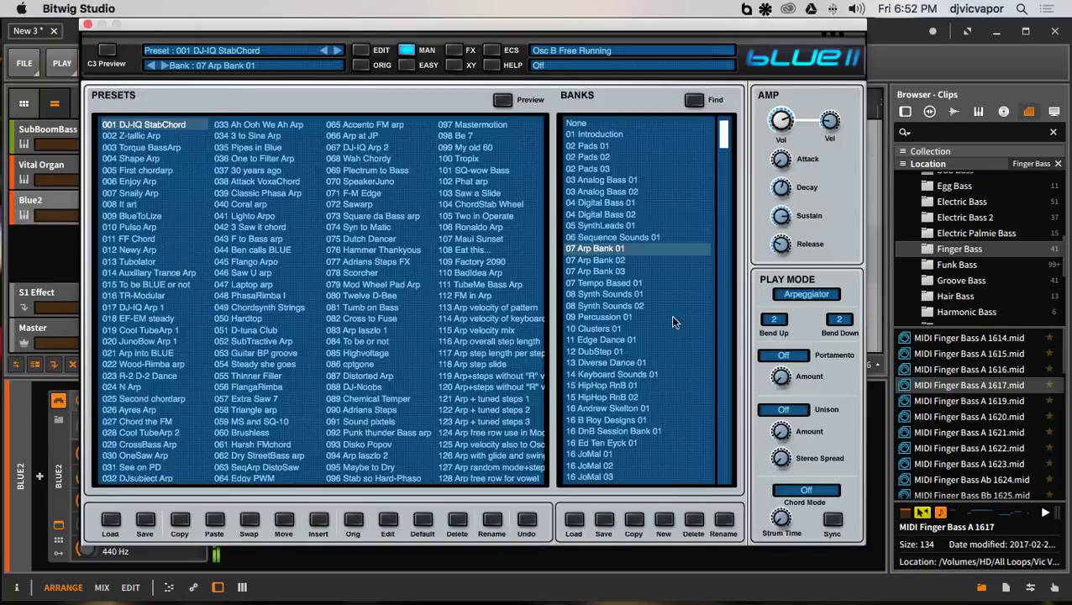
# Step: Audition arp and chord presets in 07 Arp Bank 01, load 053 Guitar BP groove, and close the Blue2 window
pyautogui.click(357, 160)
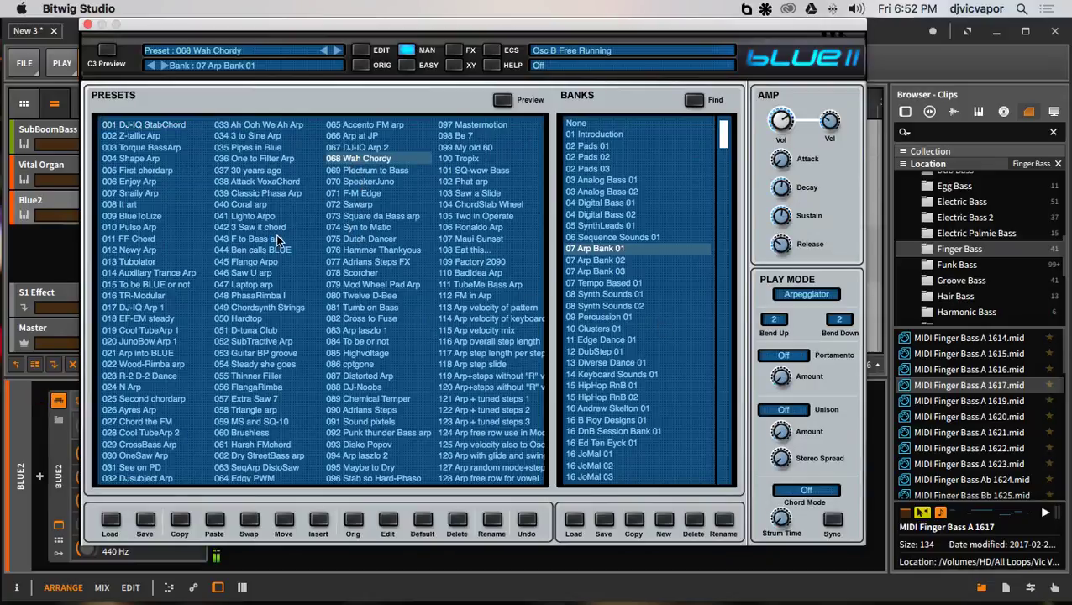
pyautogui.click(261, 285)
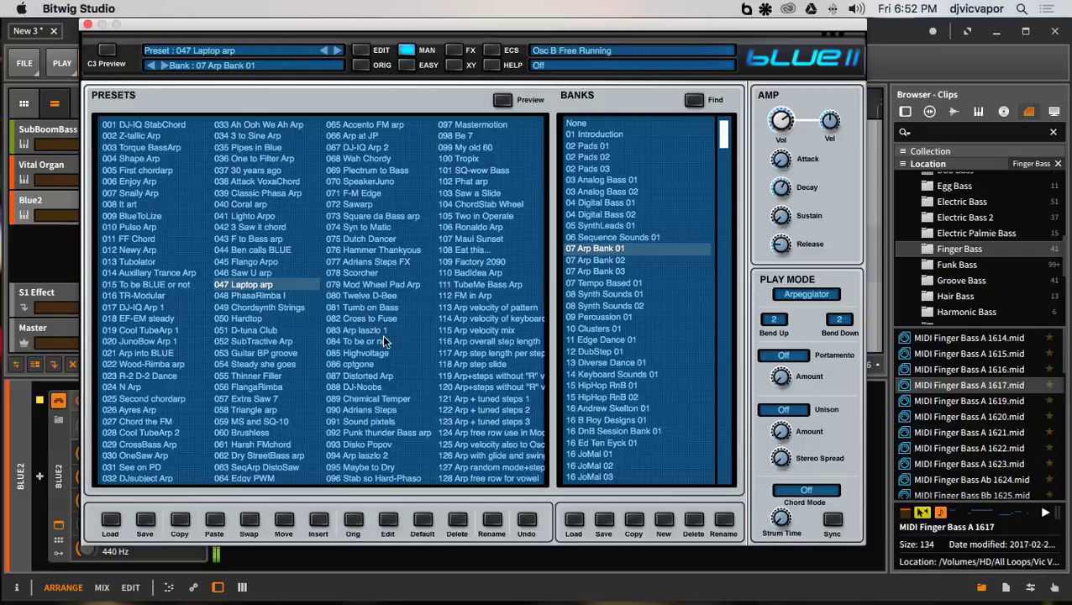
pyautogui.click(394, 135)
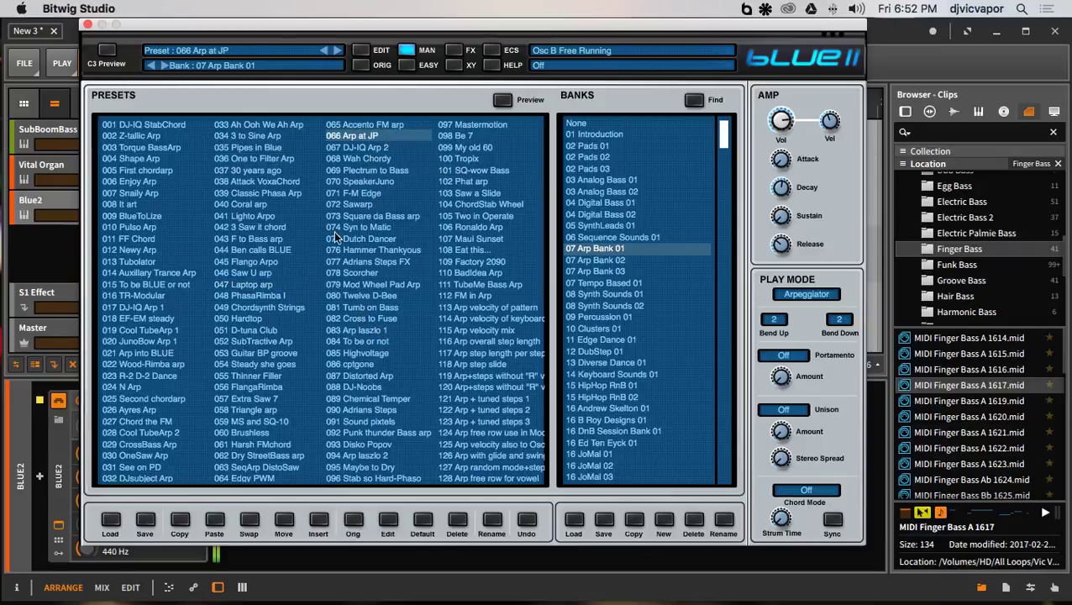
pyautogui.click(284, 181)
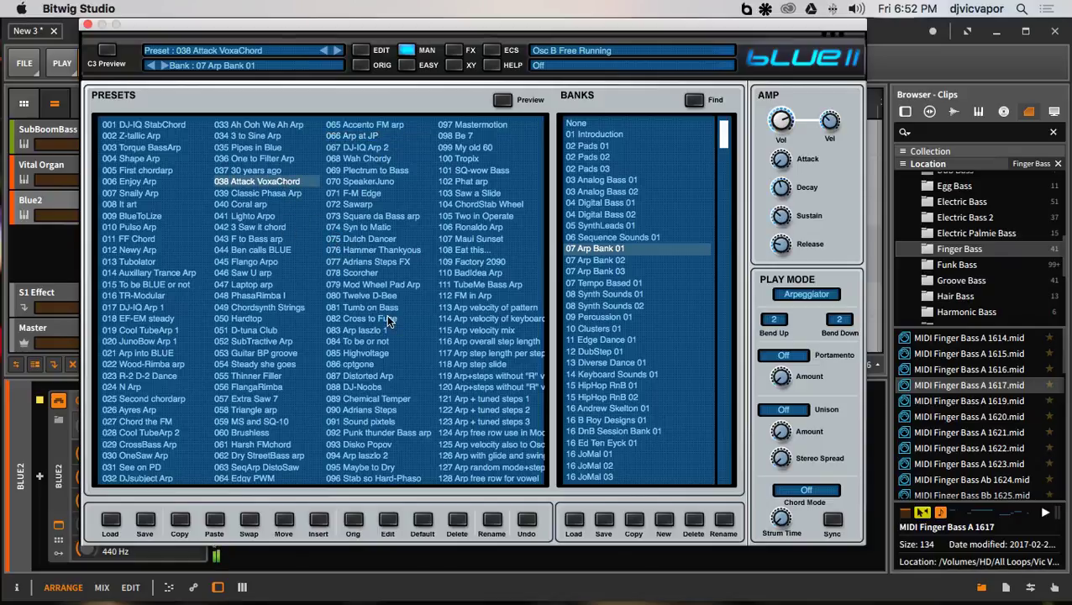
pyautogui.click(379, 478)
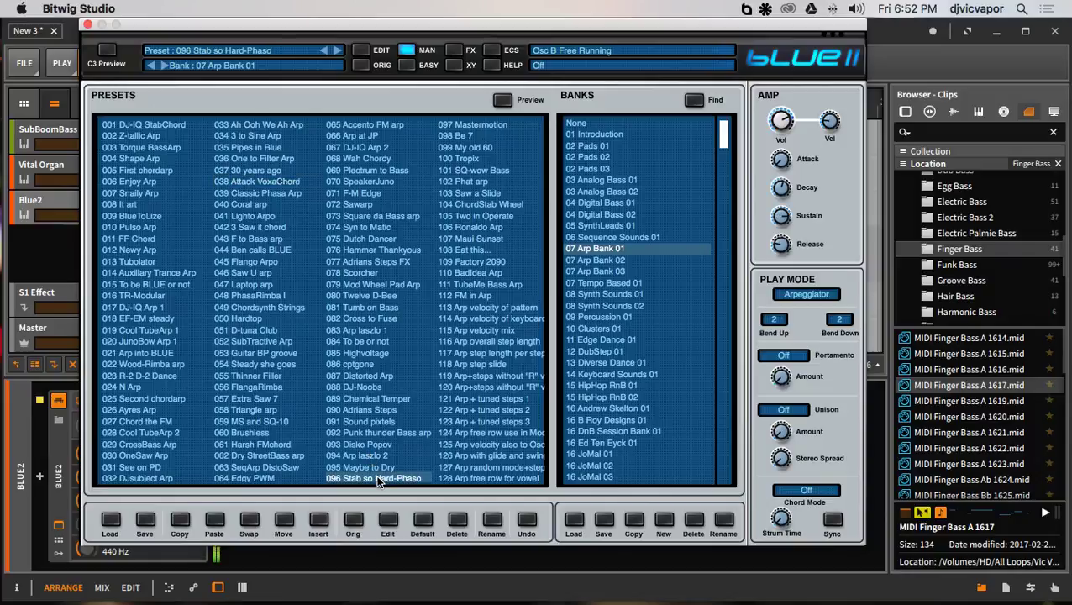
pyautogui.click(279, 445)
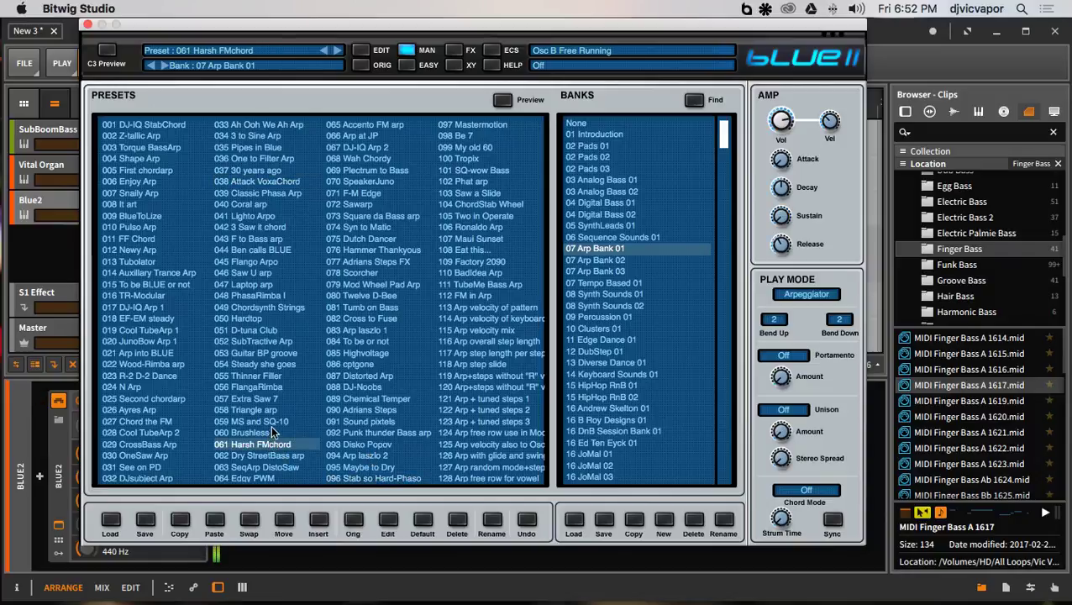
pyautogui.click(276, 354)
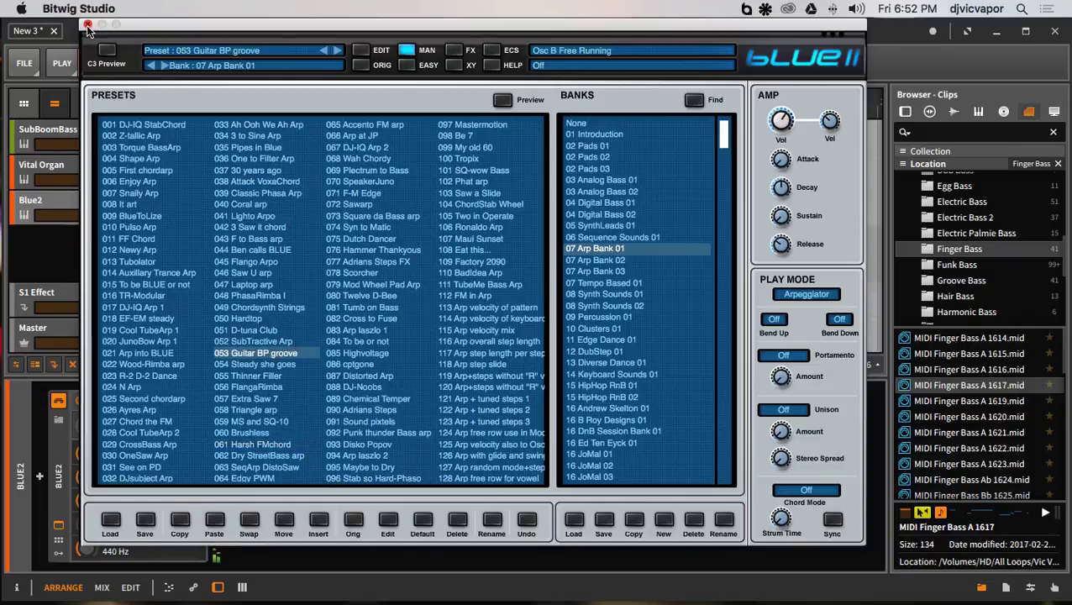
pyautogui.click(88, 29)
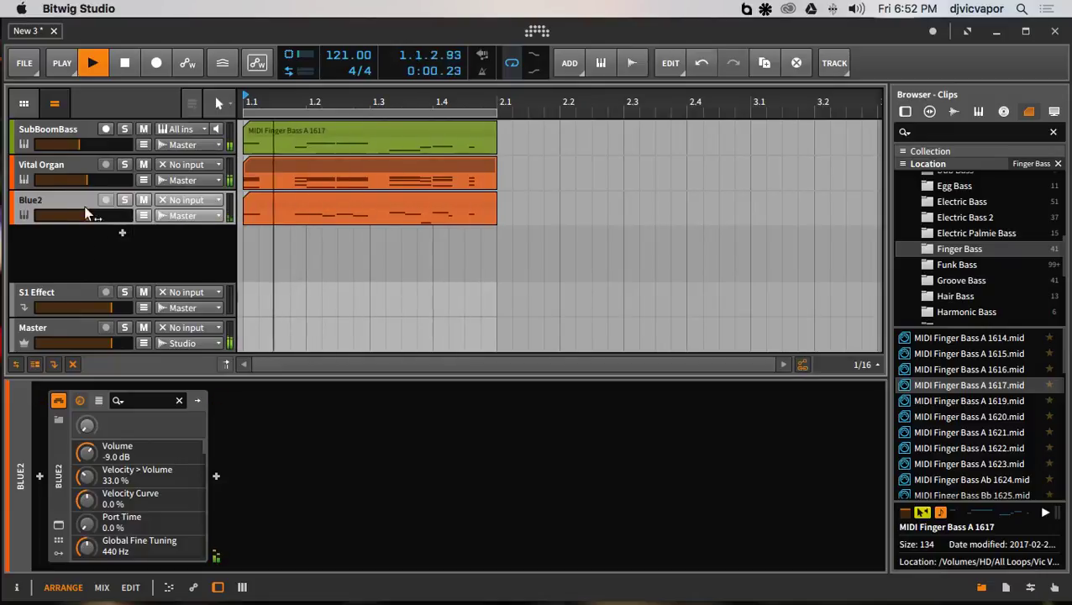
# Step: Solo the Vital Organ track and filter its replacement presets to Bitwig Synth sounds with the chord tag
pyautogui.click(81, 169)
pyautogui.press('s')
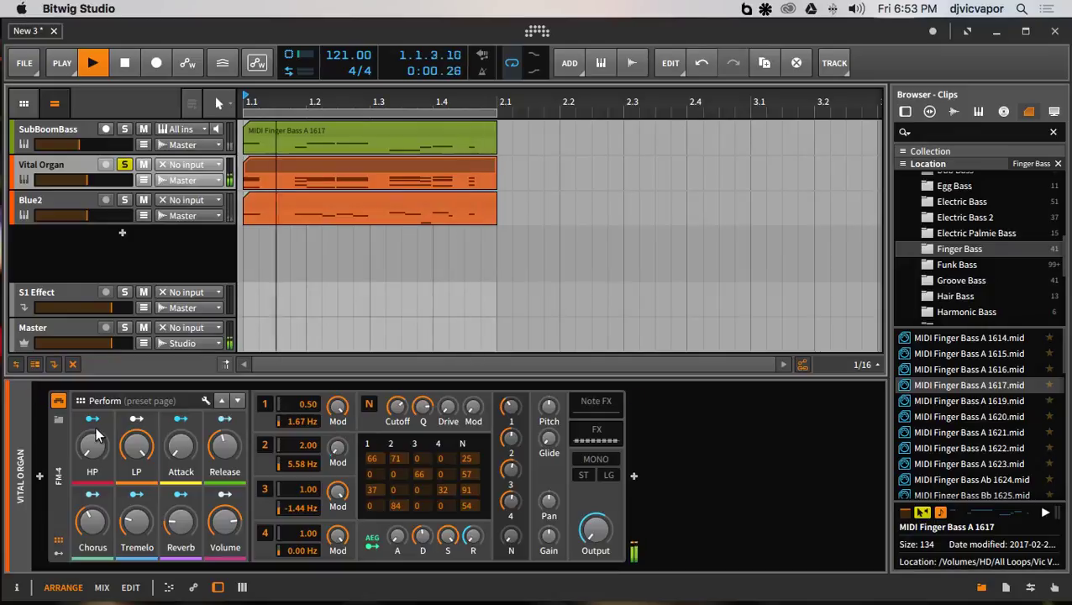
pyautogui.click(59, 419)
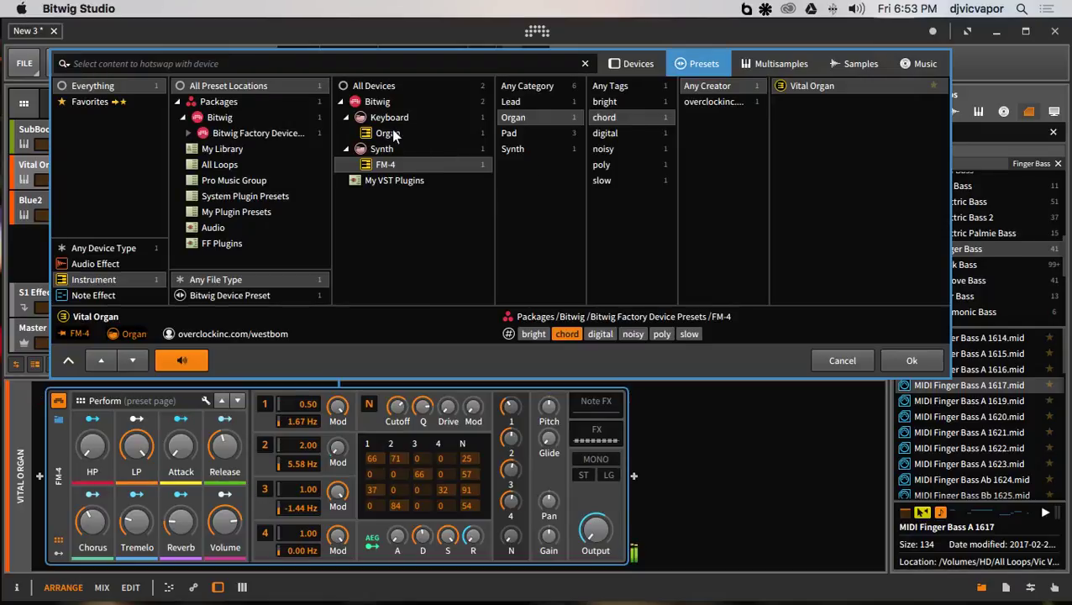
pyautogui.click(257, 116)
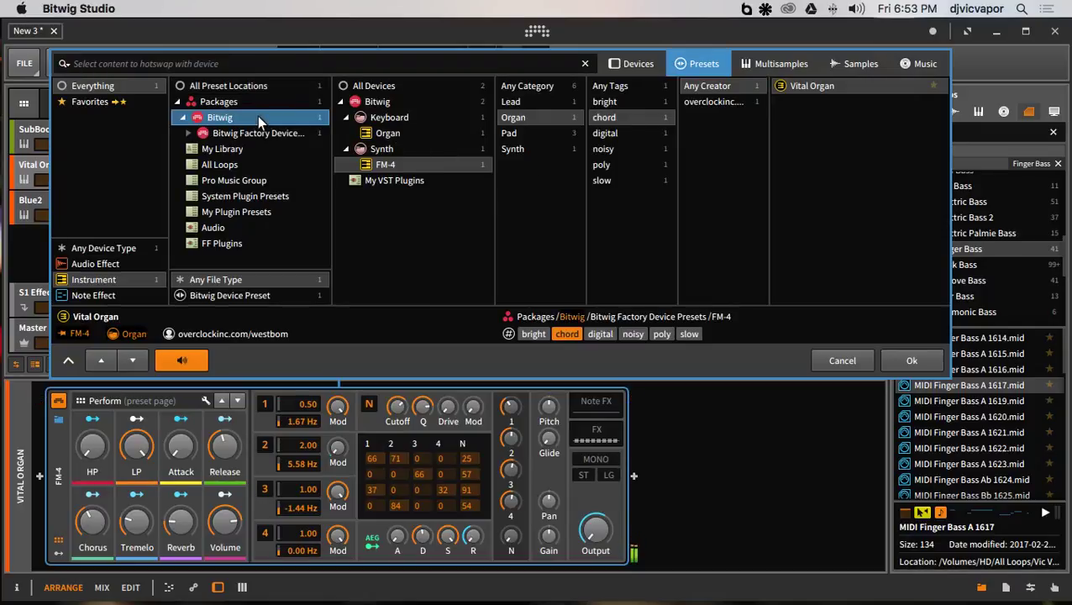
pyautogui.click(379, 102)
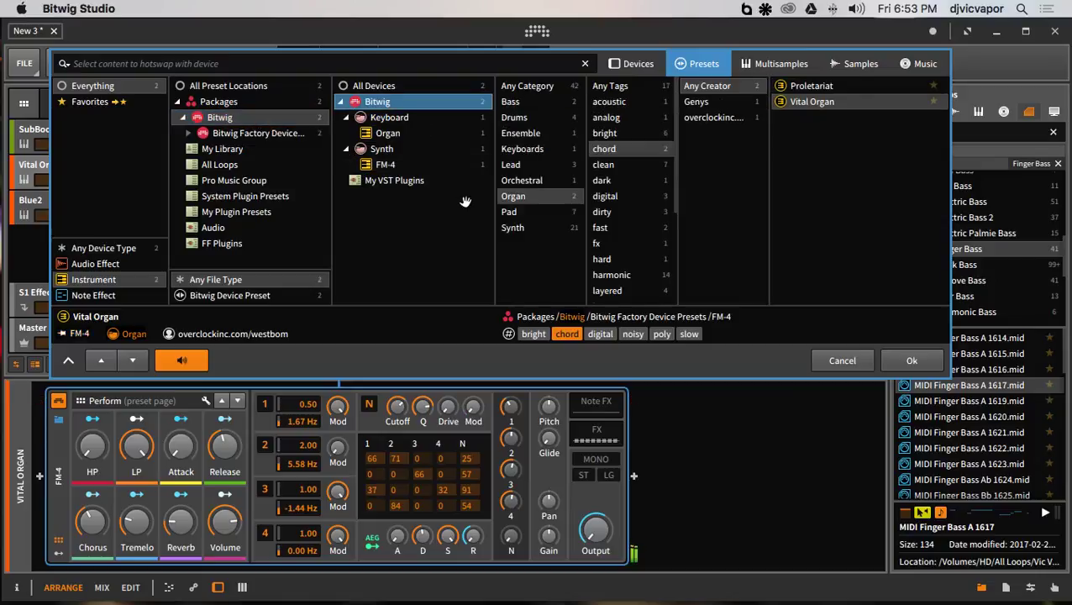
pyautogui.click(514, 228)
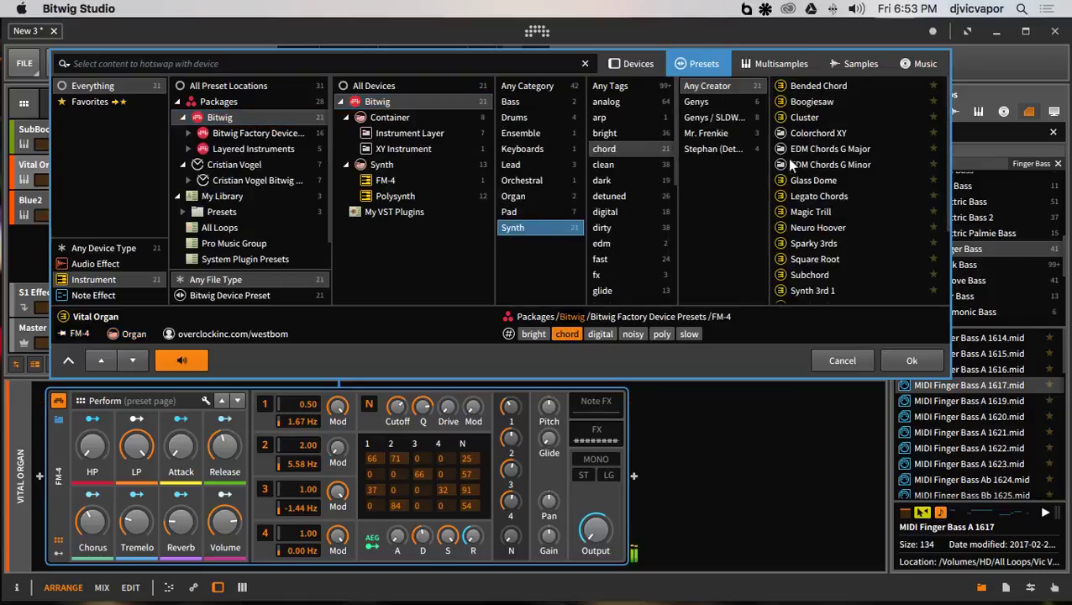
# Step: Audition the Subchord, Synth 3rd 1, Synth 3rd 2 and Synth 4th presets on the chord track and cancel the preset swap
pyautogui.scroll(-1, 801, 237)
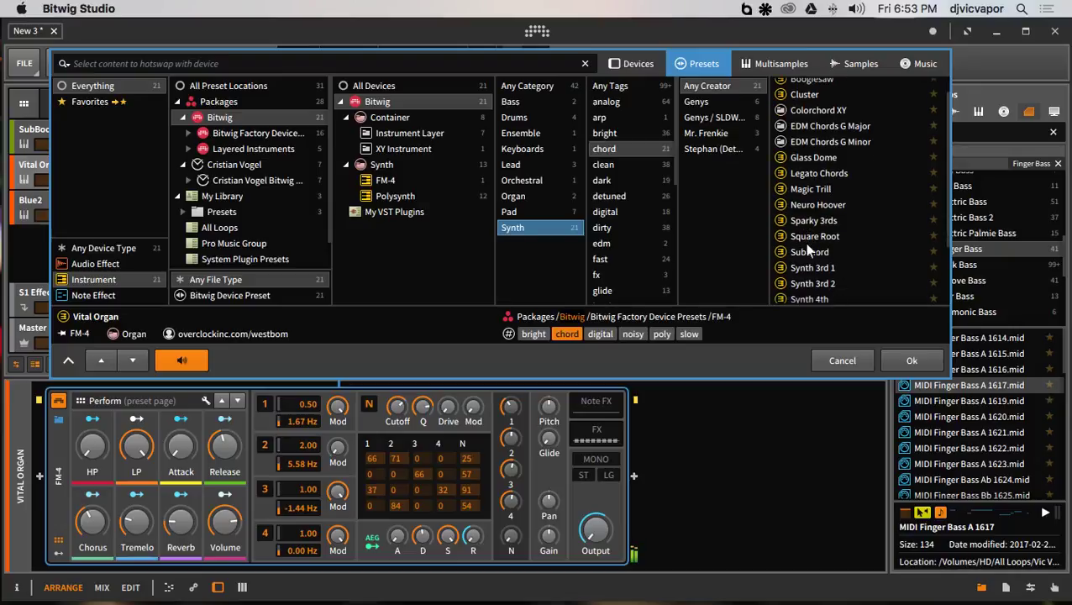
pyautogui.click(809, 253)
pyautogui.scroll(-3, 826, 239)
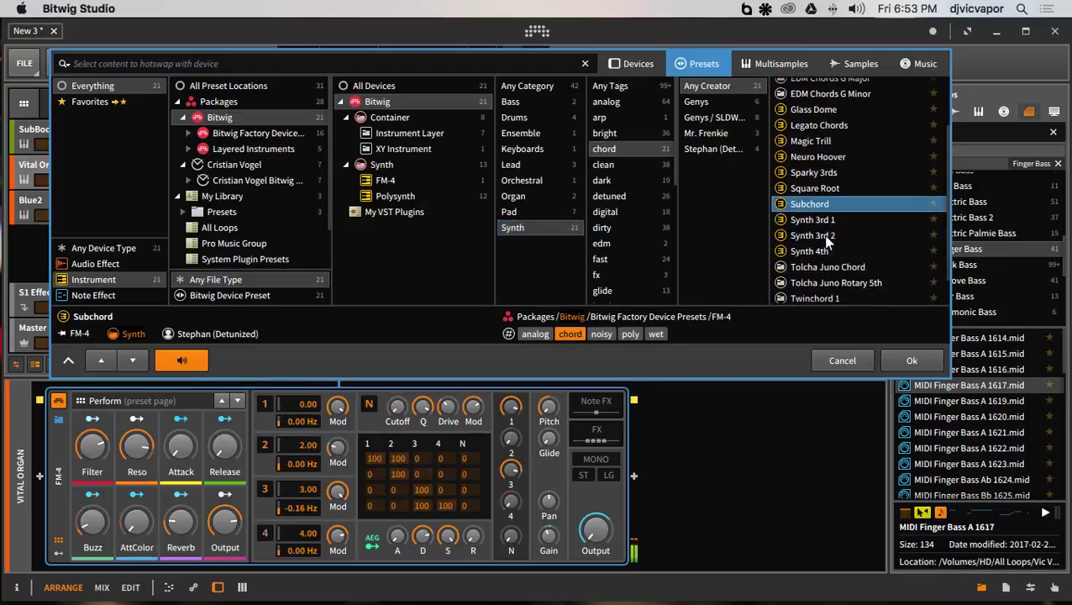
pyautogui.scroll(1, 826, 241)
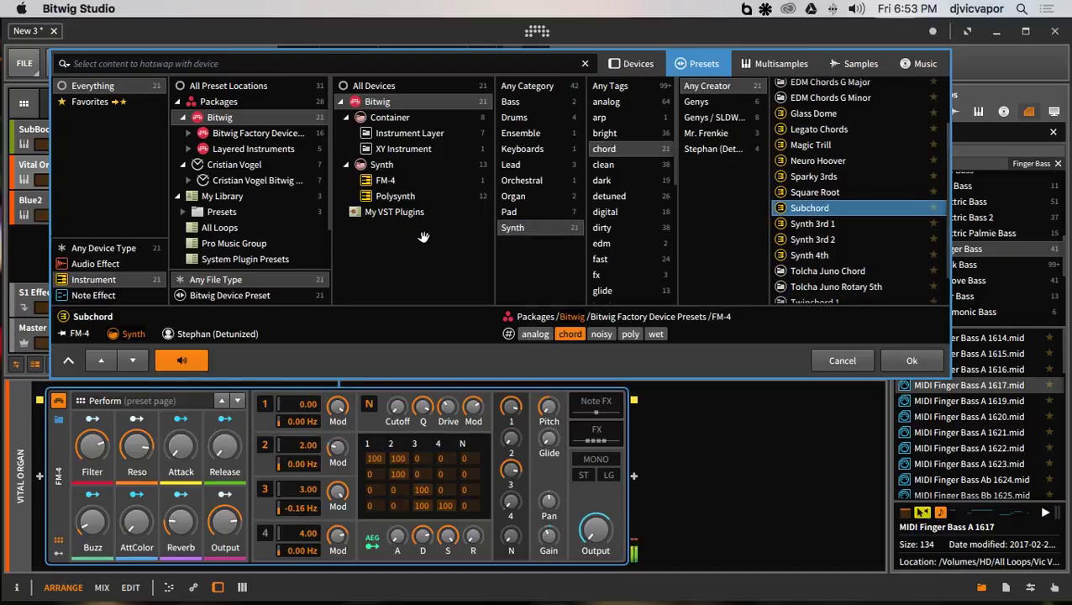
pyautogui.click(400, 194)
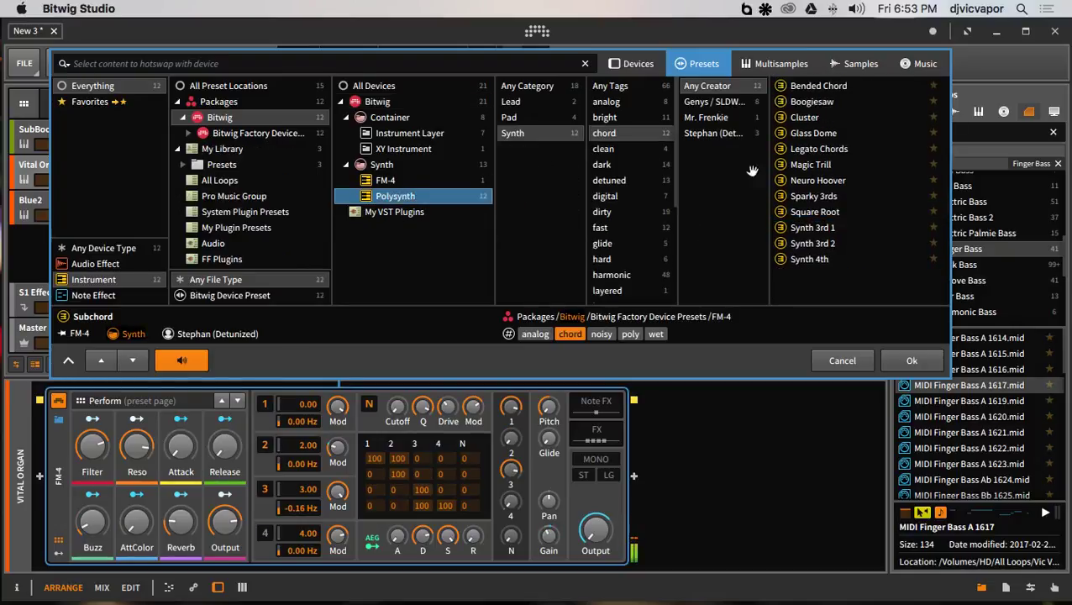
pyautogui.click(814, 229)
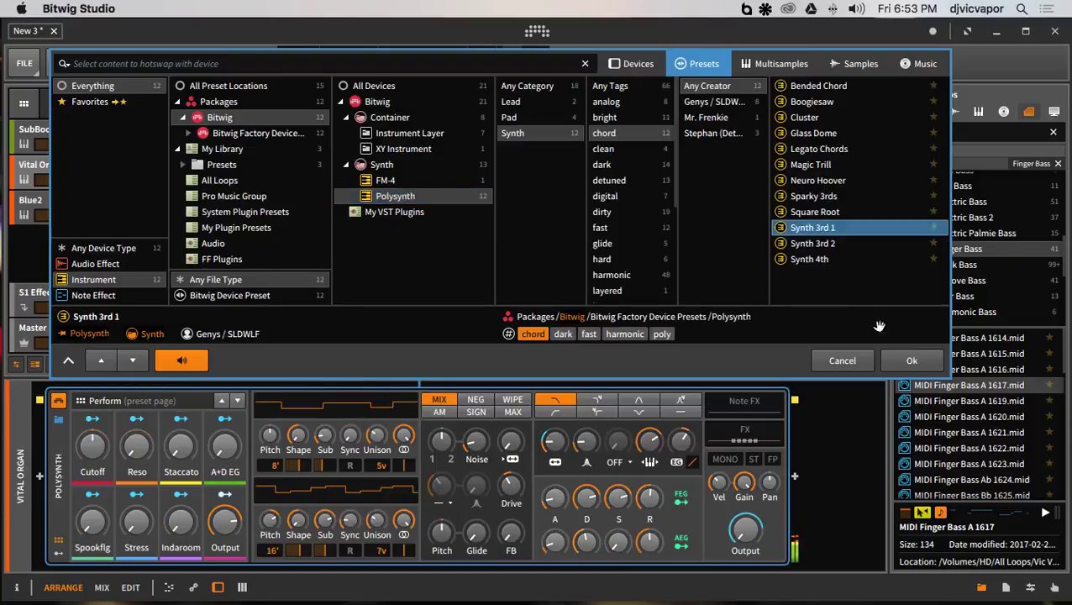
pyautogui.click(812, 245)
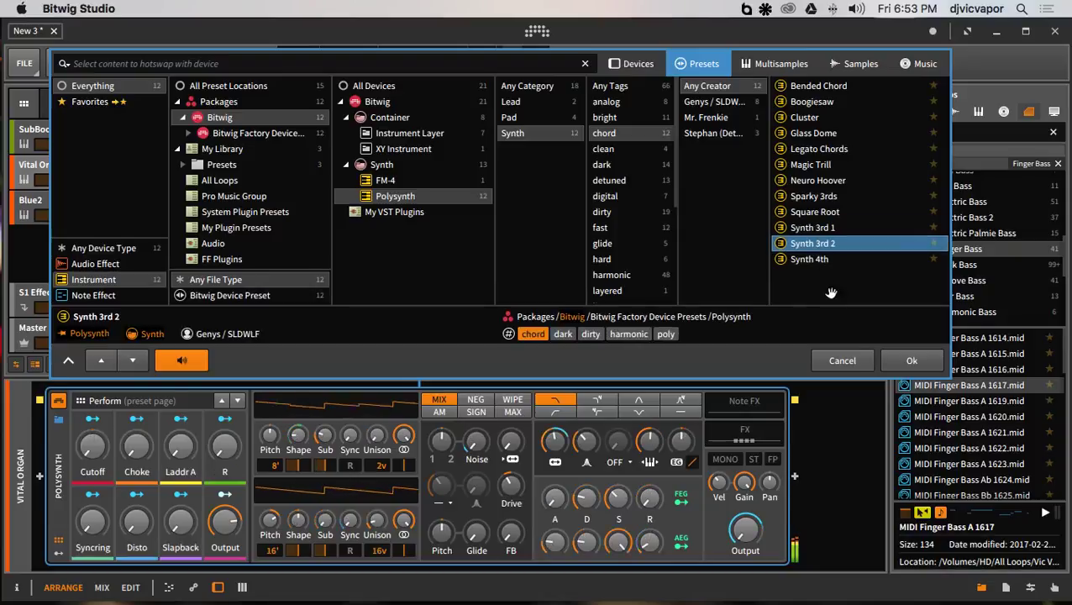
pyautogui.click(807, 260)
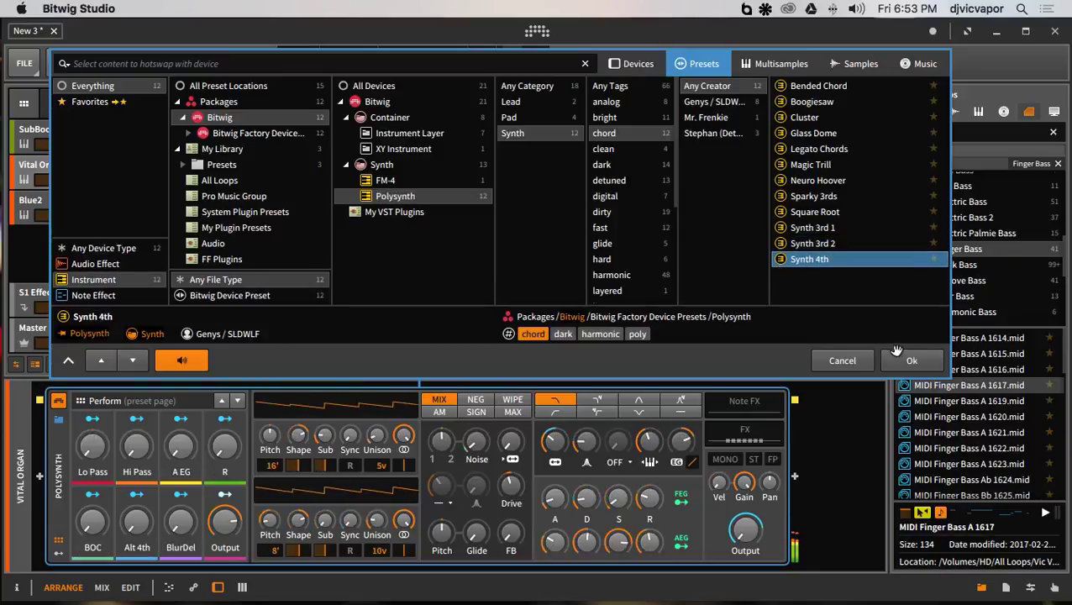
pyautogui.click(849, 356)
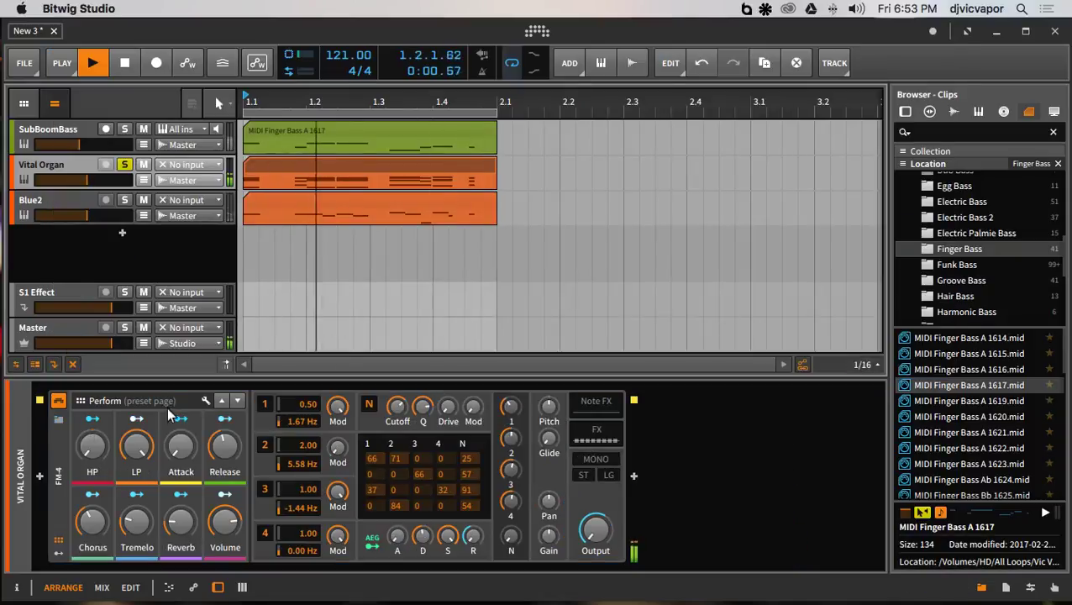
# Step: Delete the FM-4 device from the Vital Organ track and stop playback
pyautogui.click(59, 476)
pyautogui.press('Delete')
pyautogui.press('space')
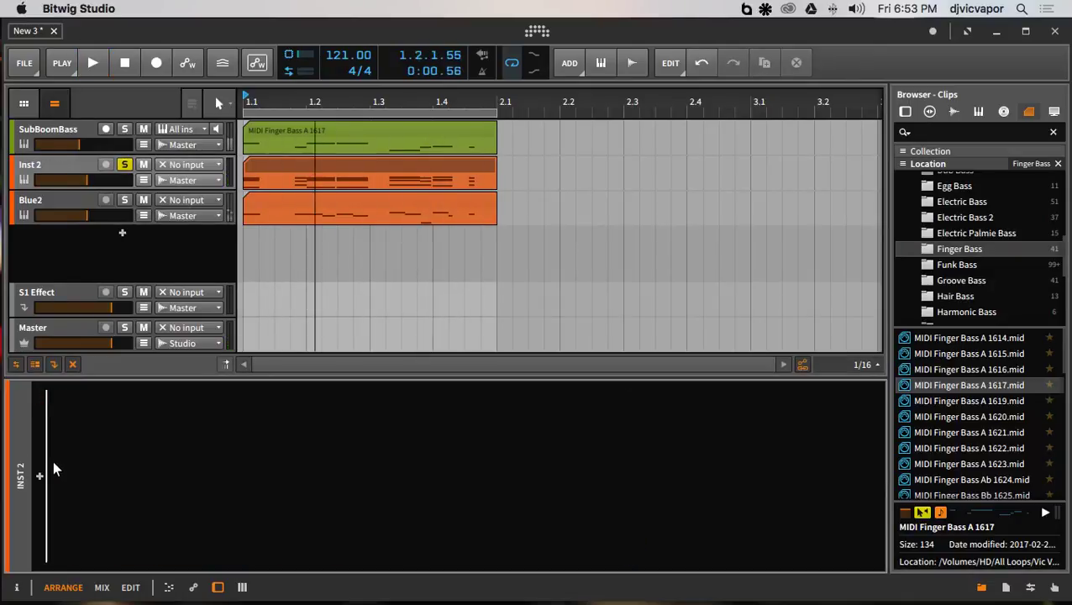
# Step: Insert Bitwig's FM-4 synth device on the empty chord track
pyautogui.click(39, 477)
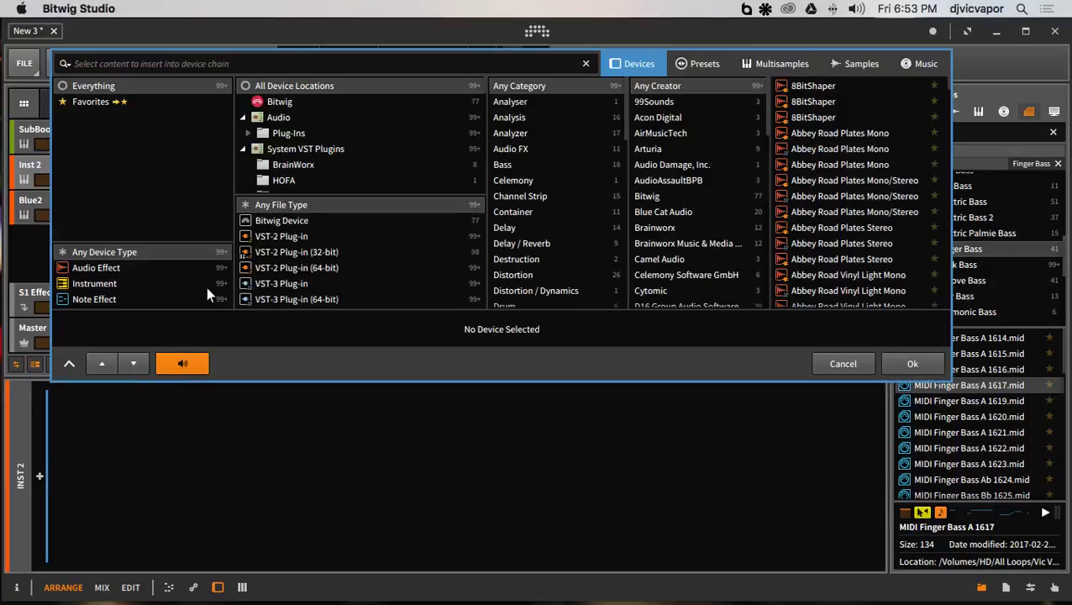
pyautogui.click(285, 101)
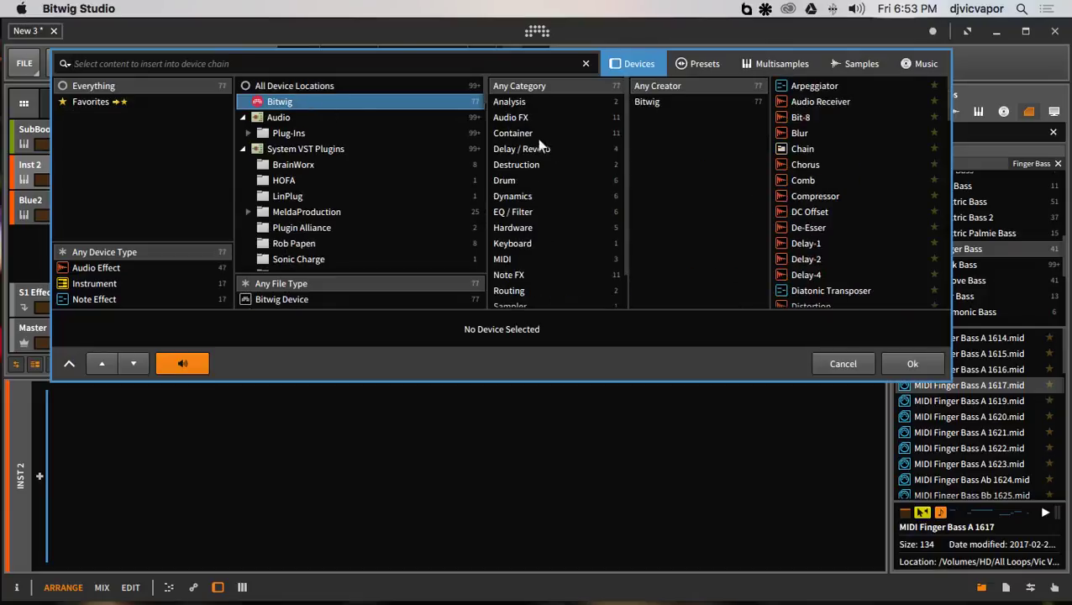
pyautogui.scroll(-2, 526, 235)
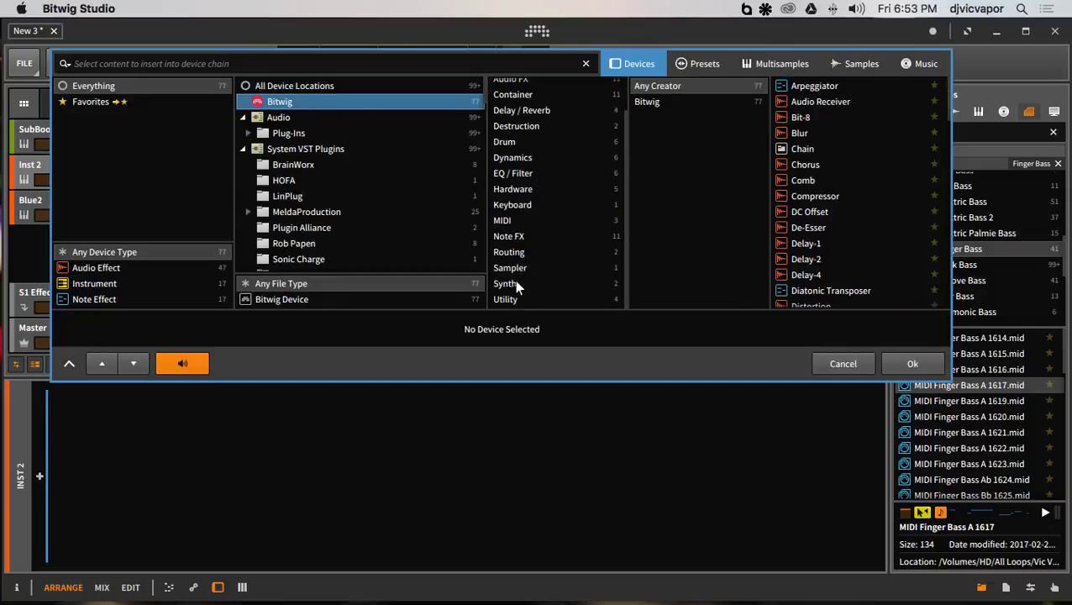
pyautogui.click(514, 284)
pyautogui.click(806, 86)
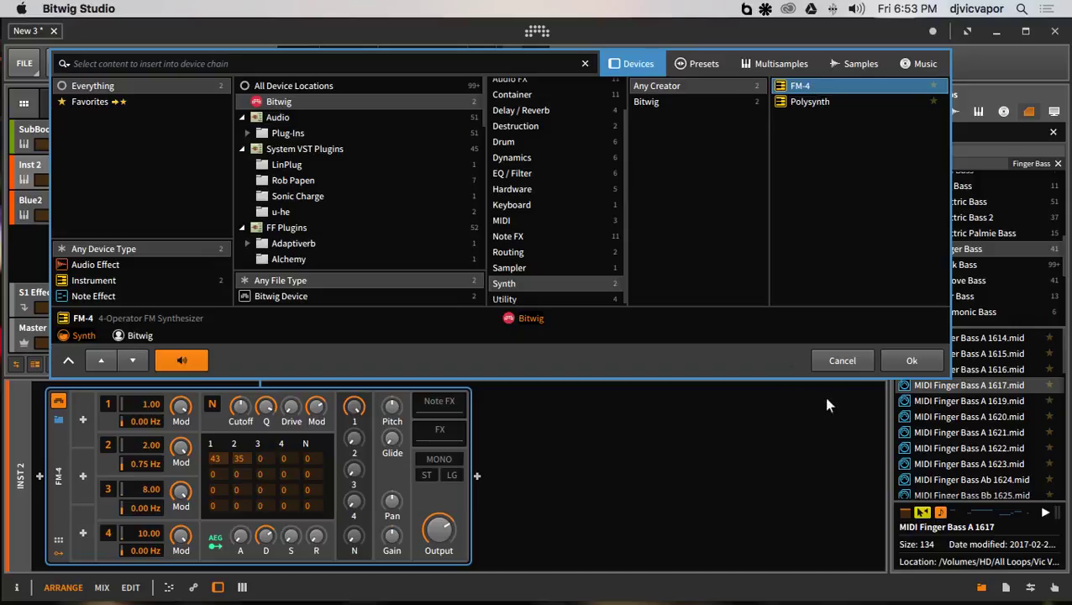
pyautogui.click(907, 363)
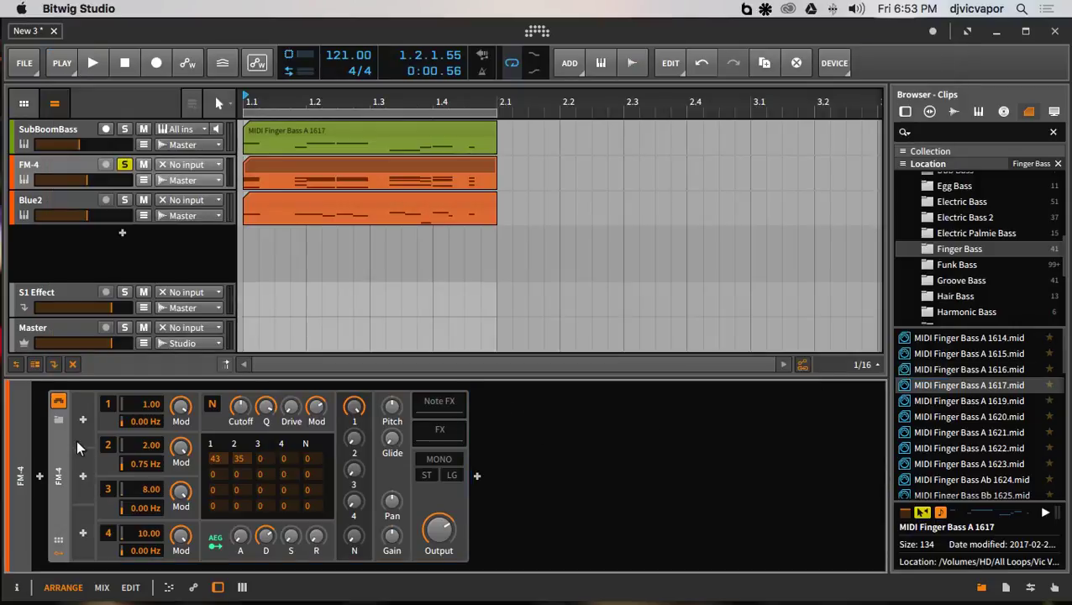
# Step: Start playback and audition the chord-tagged Galactic Drift preset on the chord track's FM-4
pyautogui.press('space')
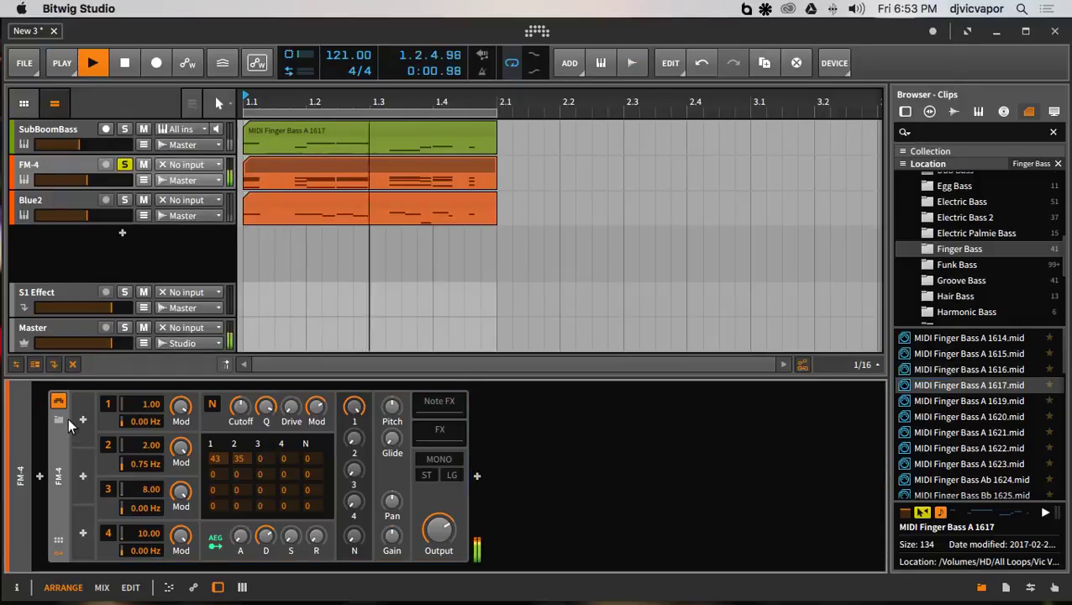
pyautogui.click(59, 420)
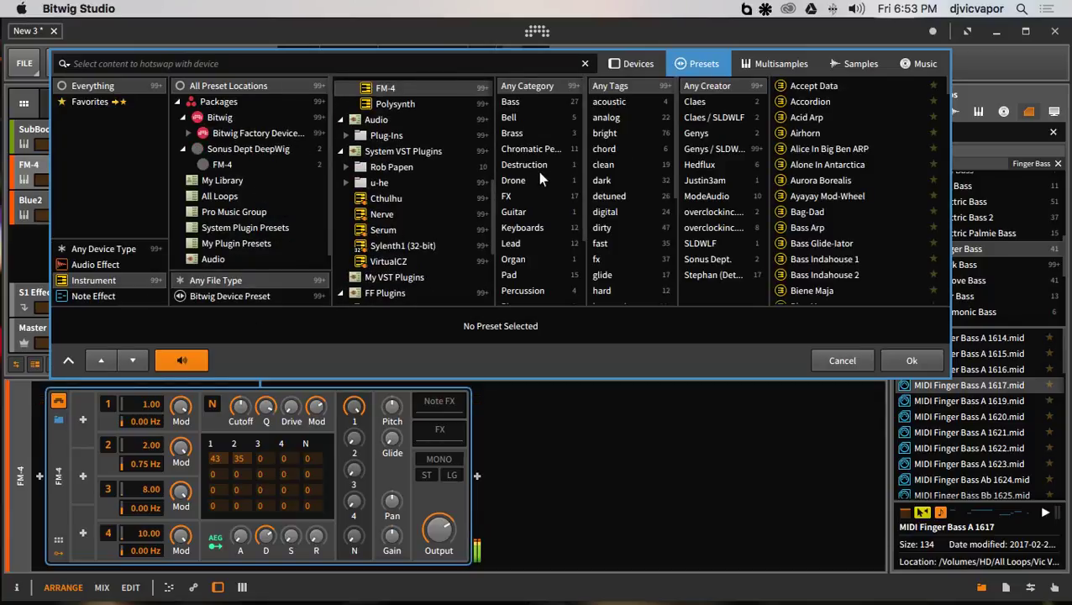
pyautogui.click(598, 147)
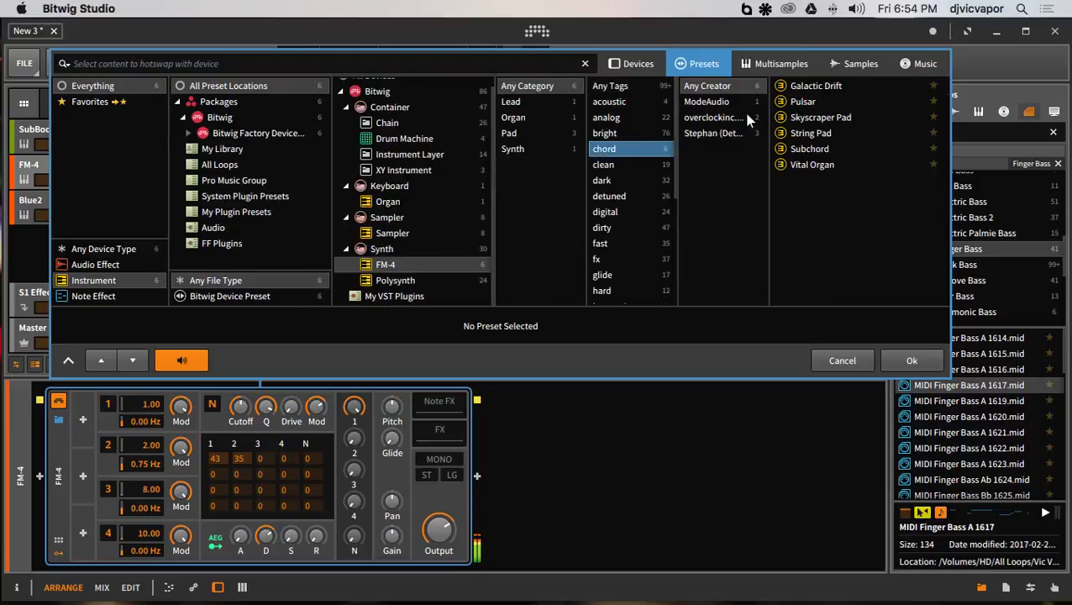
pyautogui.click(813, 86)
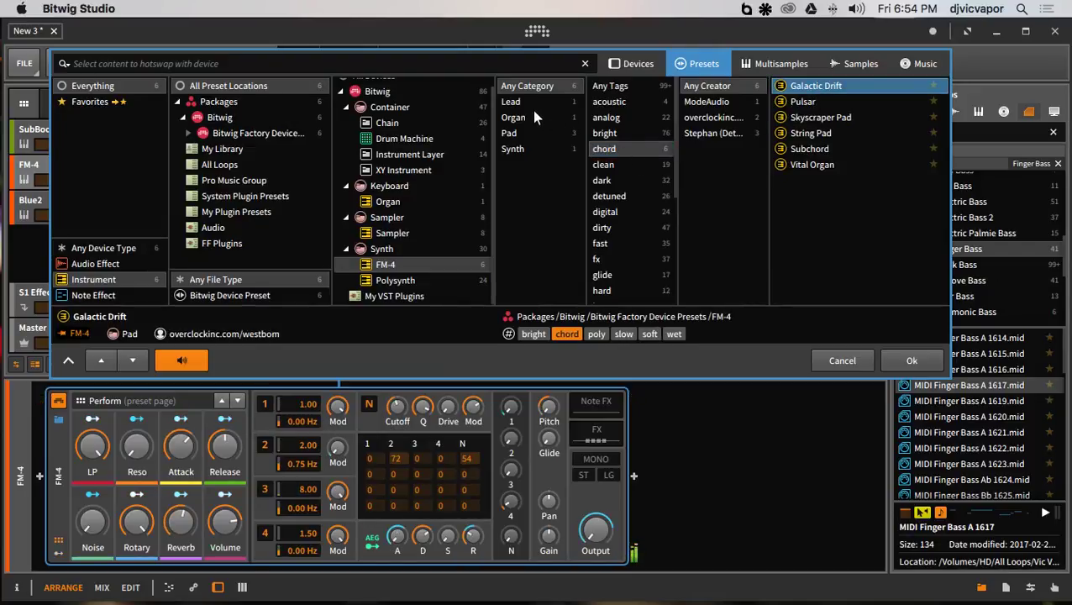
# Step: Remove the chord tag filter and audition the FM Piano 4, FM Pluck 1 and FM Strings presets
pyautogui.click(618, 85)
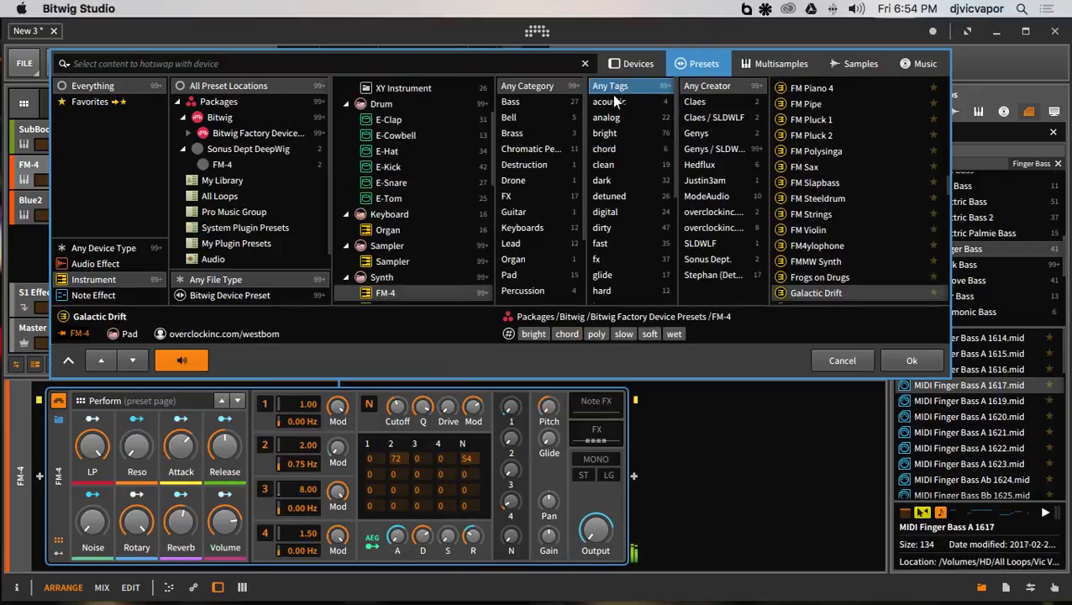
pyautogui.click(799, 89)
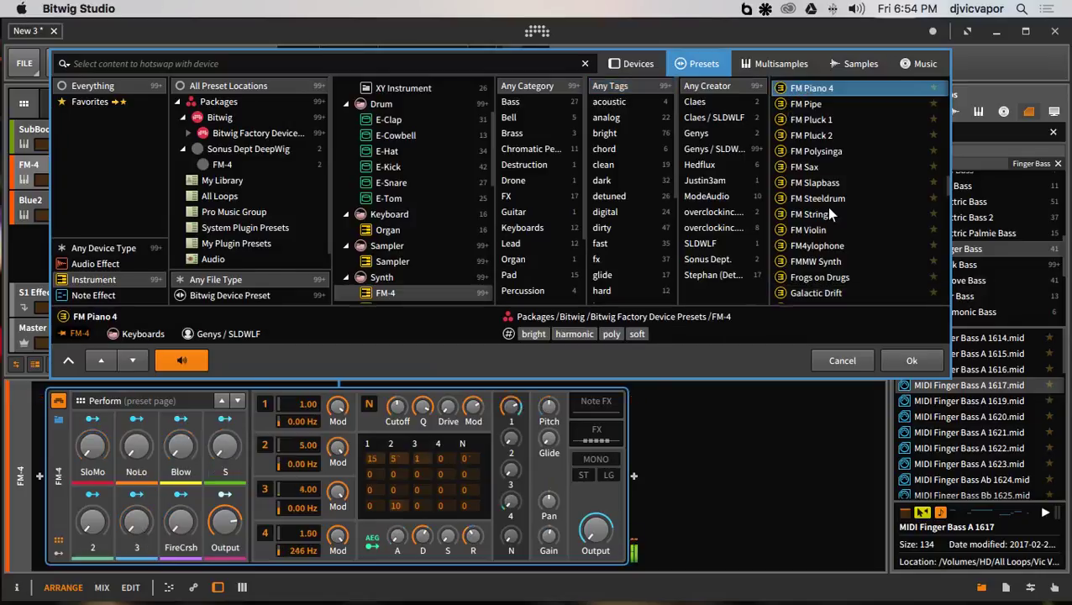
pyautogui.click(808, 121)
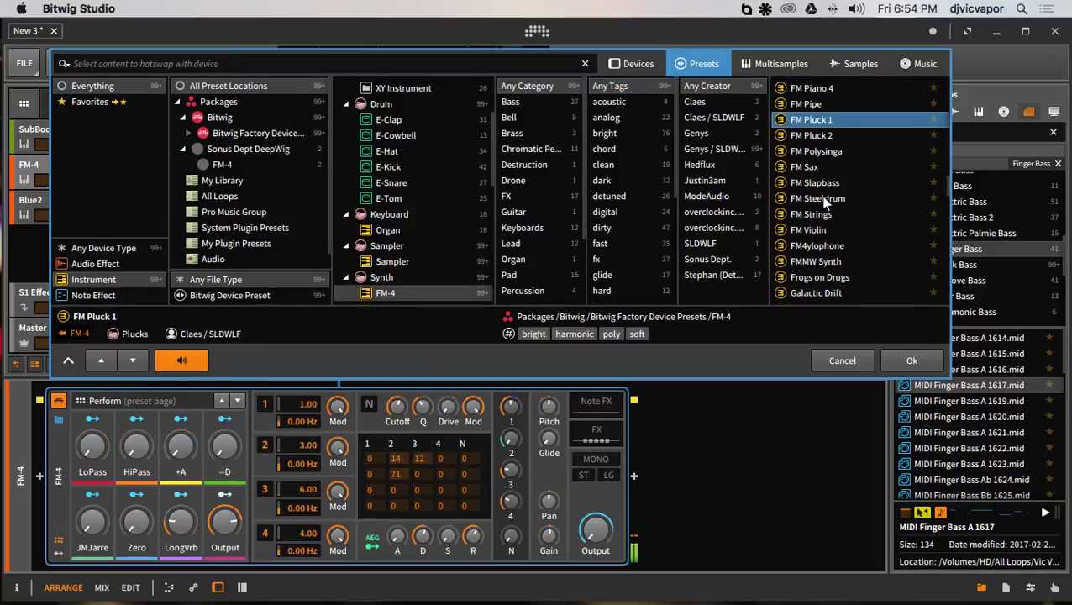
pyautogui.click(822, 213)
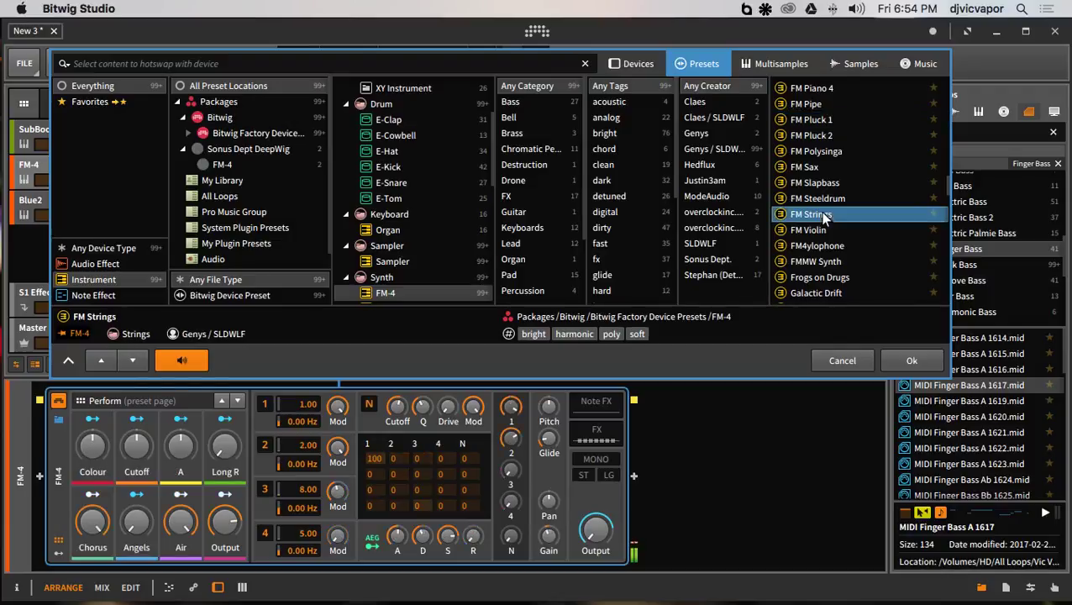
# Step: Audition the Lighthouse and Pulsar presets from further down the FM-4 preset list
pyautogui.scroll(-1, 823, 215)
pyautogui.scroll(-3, 823, 217)
pyautogui.scroll(-6, 824, 217)
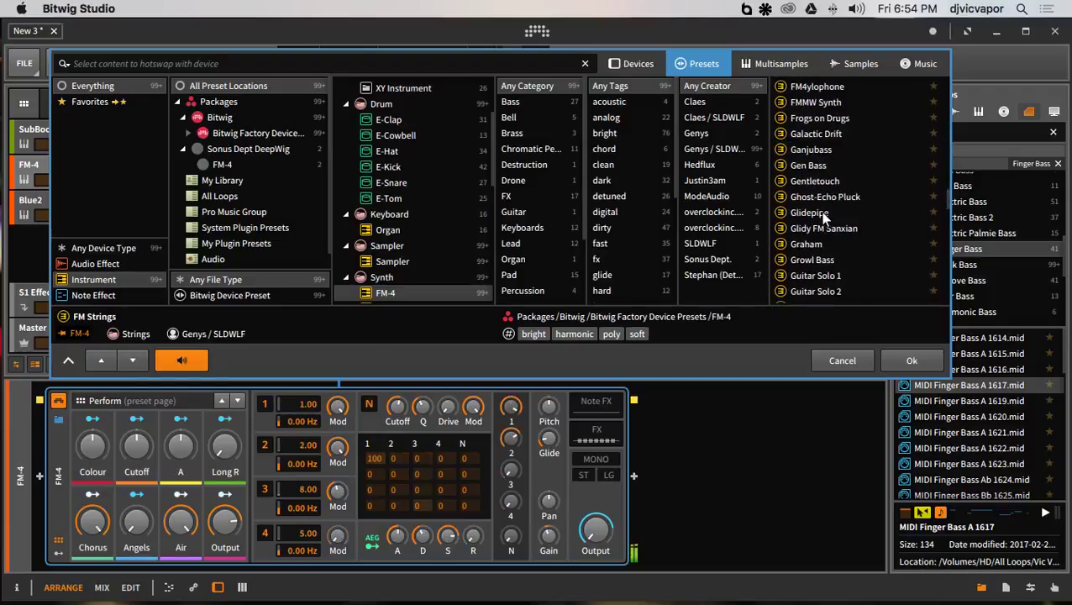
pyautogui.scroll(-7, 825, 217)
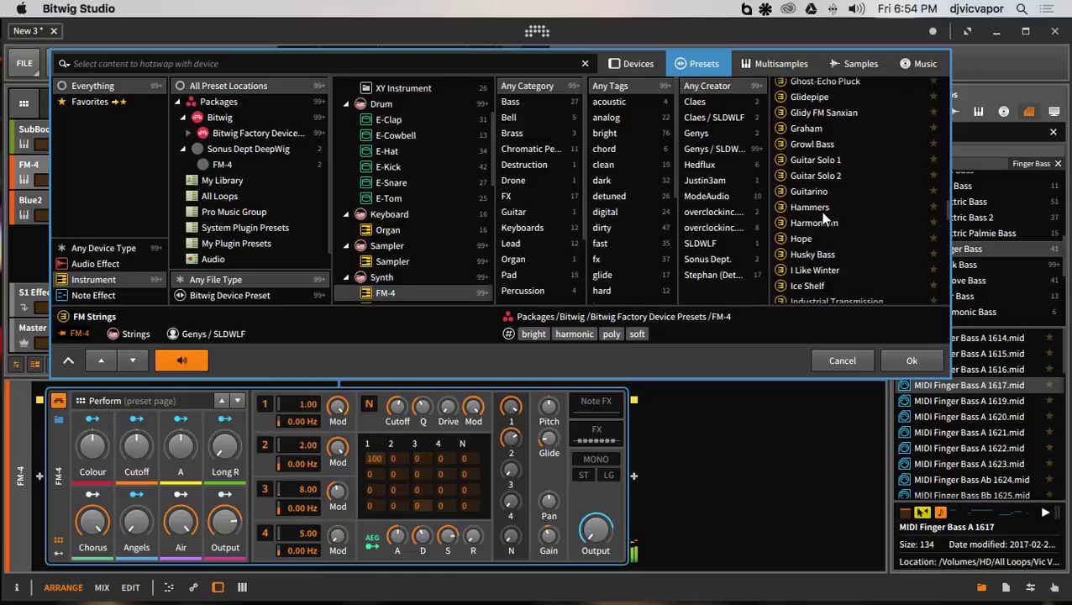
pyautogui.scroll(-5, 823, 218)
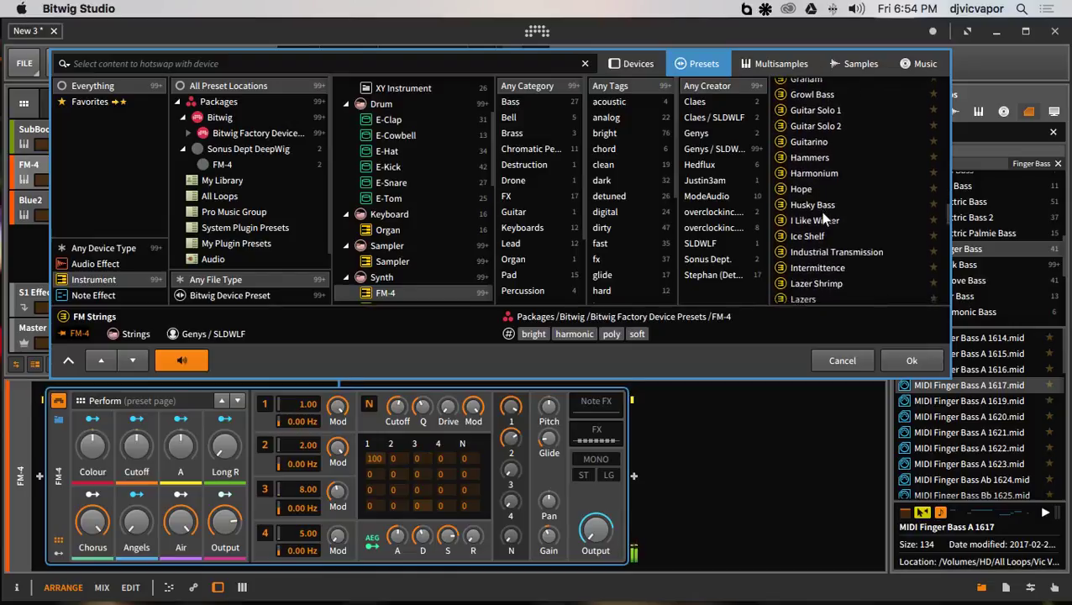
pyautogui.click(826, 281)
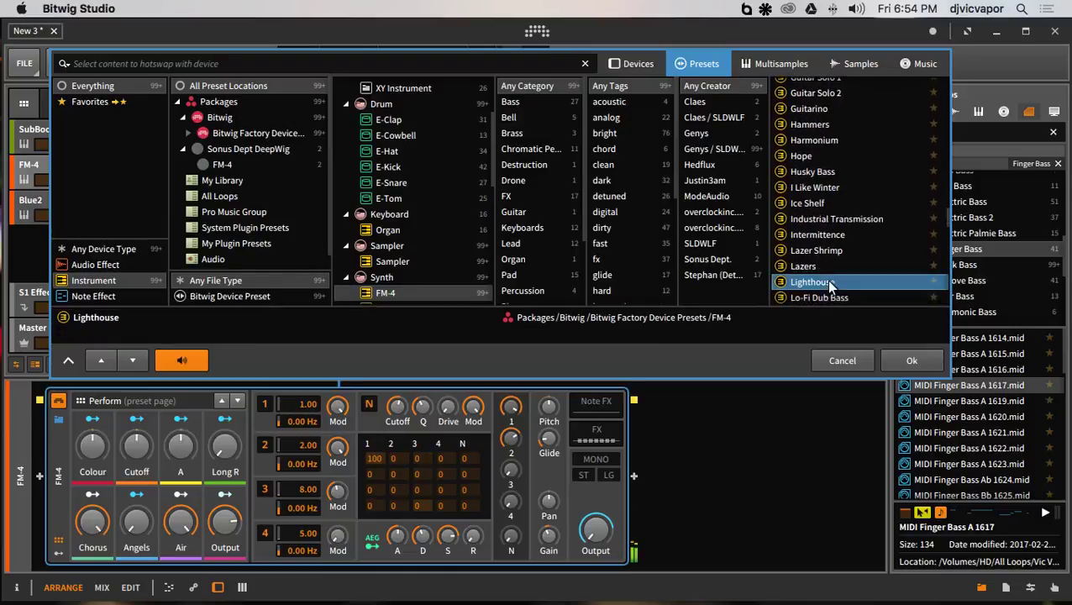
pyautogui.scroll(-15, 821, 232)
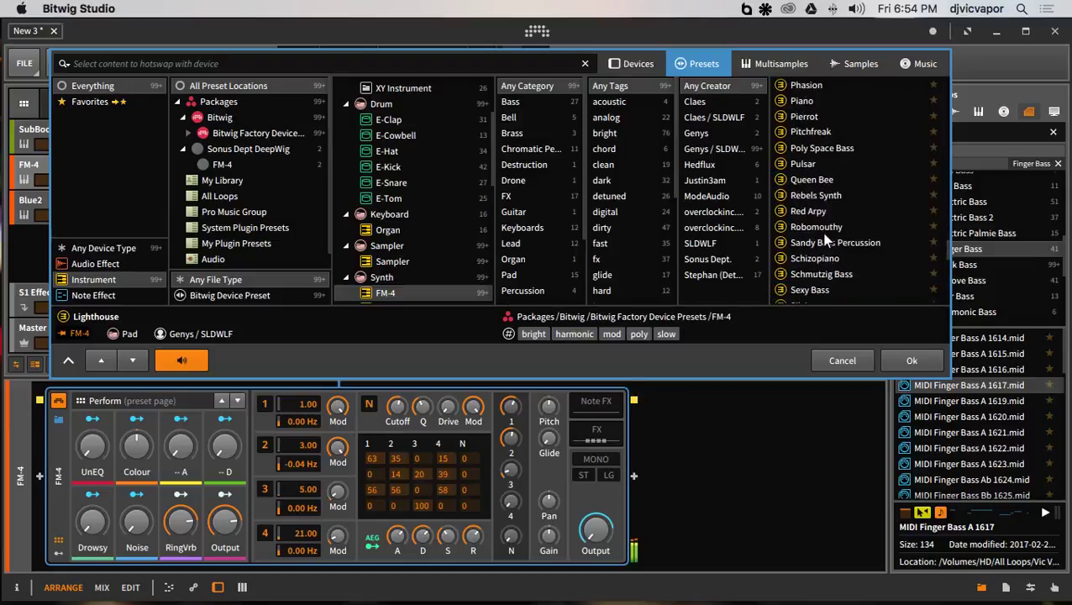
pyautogui.scroll(3, 821, 232)
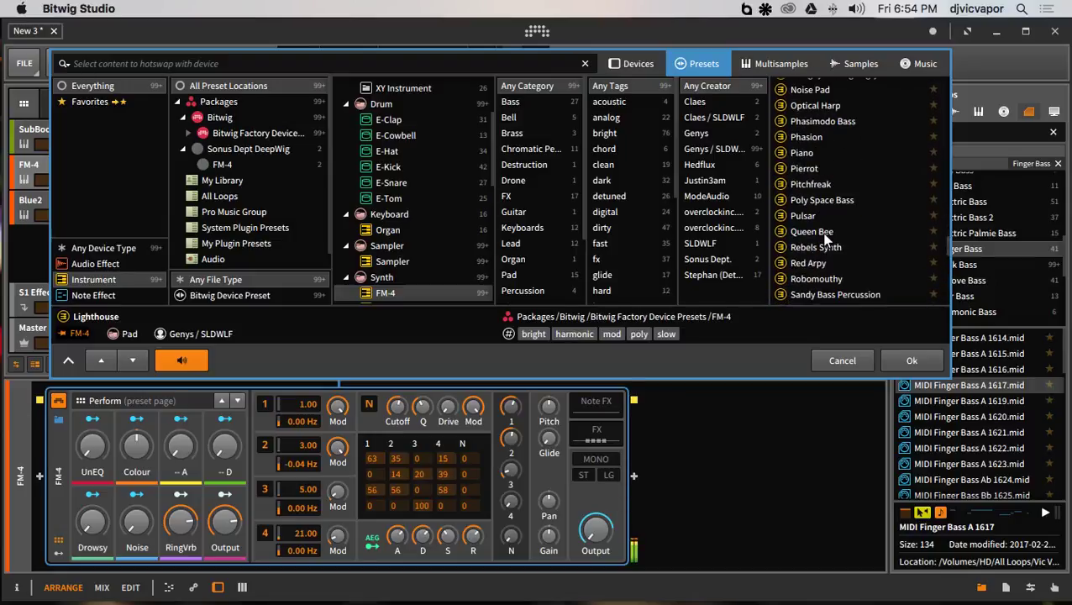
pyautogui.click(815, 211)
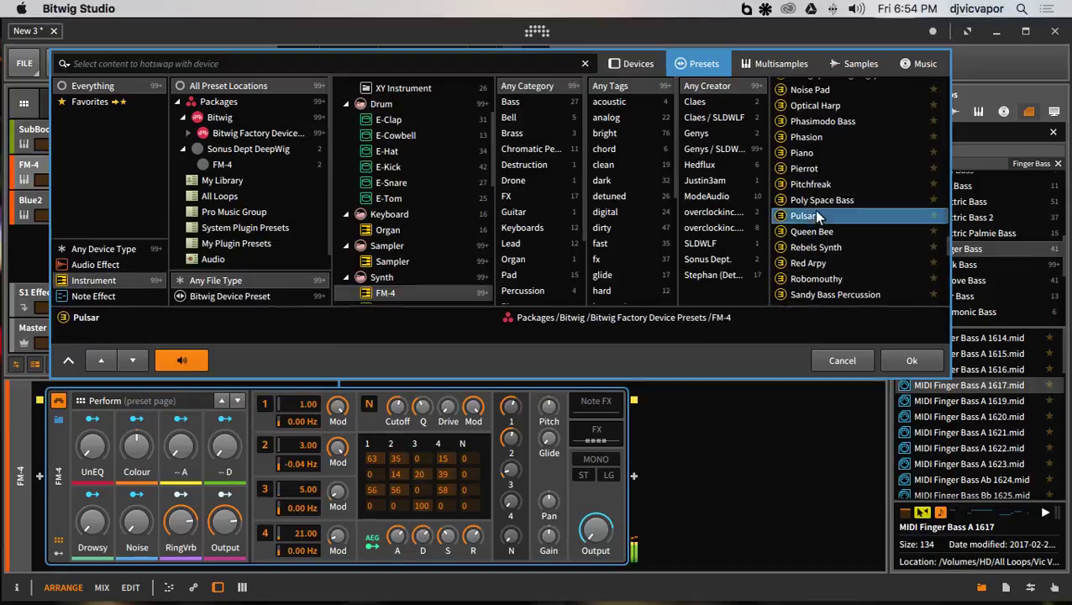
# Step: Load the Piano preset into the FM-4 and accept the preset swap
pyautogui.scroll(-3, 811, 173)
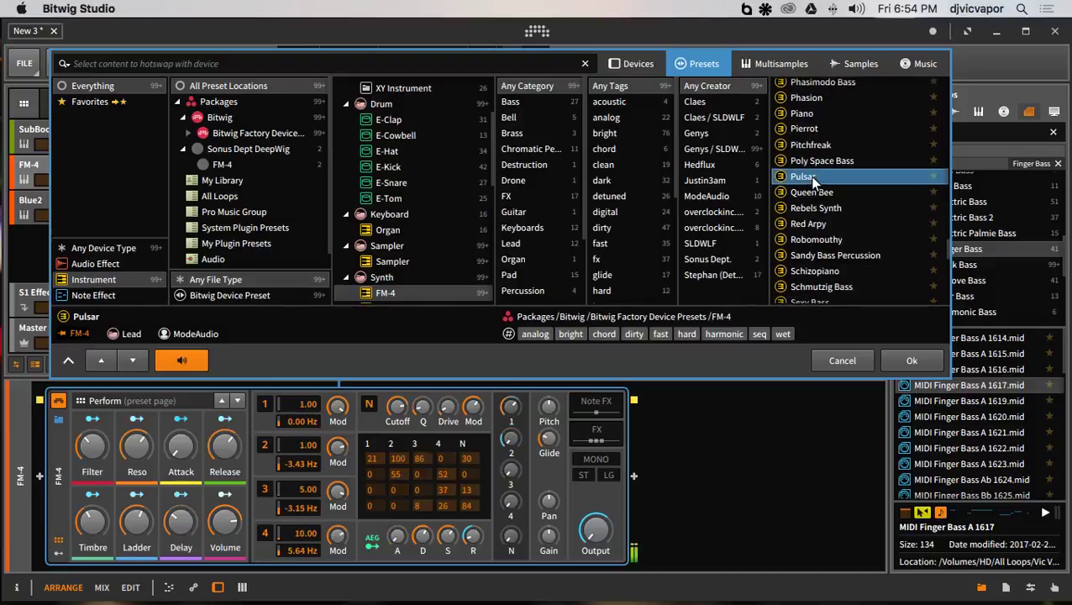
pyautogui.click(806, 112)
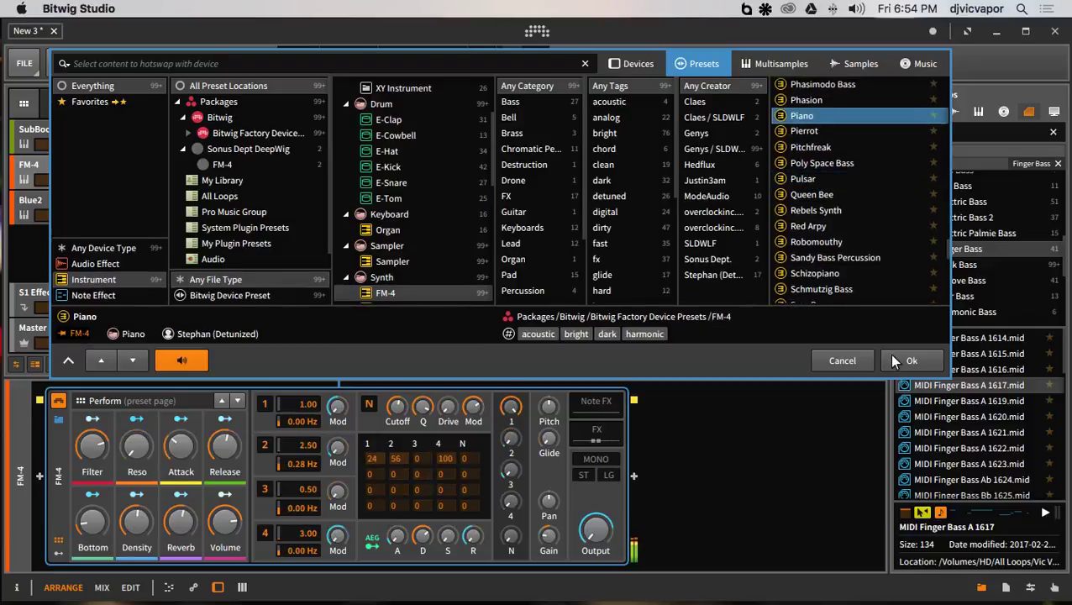
pyautogui.click(895, 361)
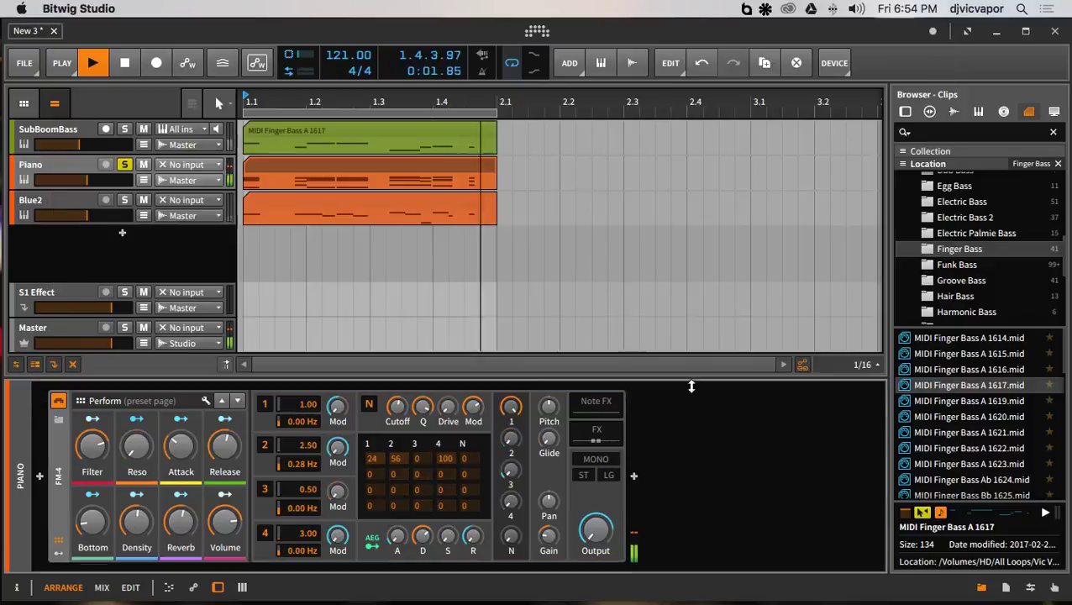
# Step: Unsolo the Piano track and lower its volume in the mix, with Blue2 raised slightly
pyautogui.click(125, 165)
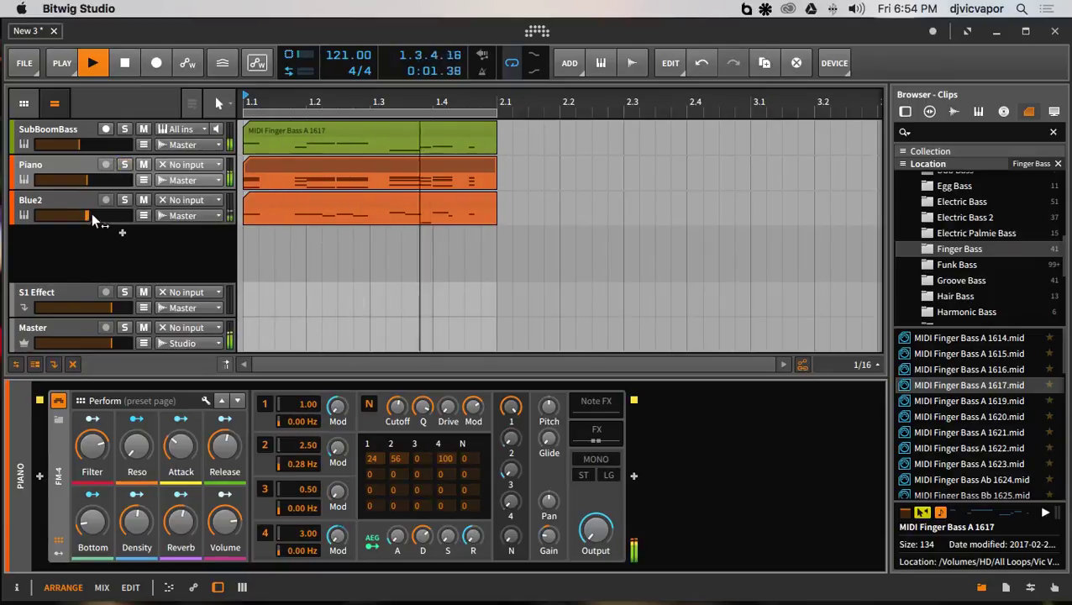
pyautogui.moveTo(84, 181)
pyautogui.mouseDown()
pyautogui.moveTo(71, 181)
pyautogui.moveTo(94, 211)
pyautogui.moveTo(67, 180)
pyautogui.mouseUp()
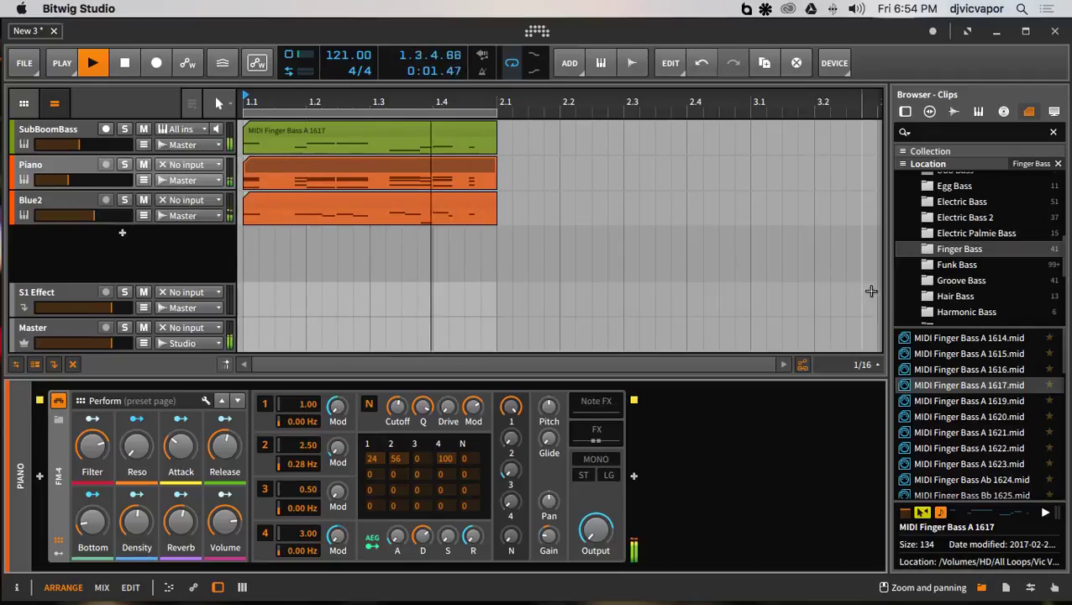
# Step: Collapse the browser and the device area to enlarge the arrangement timeline
pyautogui.moveTo(886, 294); pyautogui.dragTo(1033, 291)
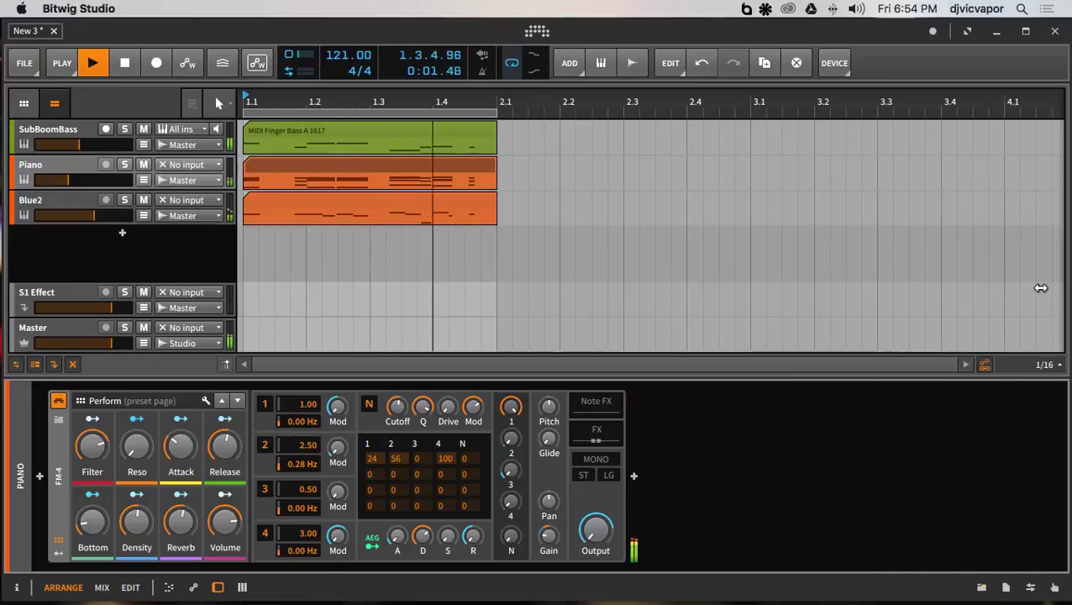
pyautogui.moveTo(802, 377); pyautogui.dragTo(714, 504)
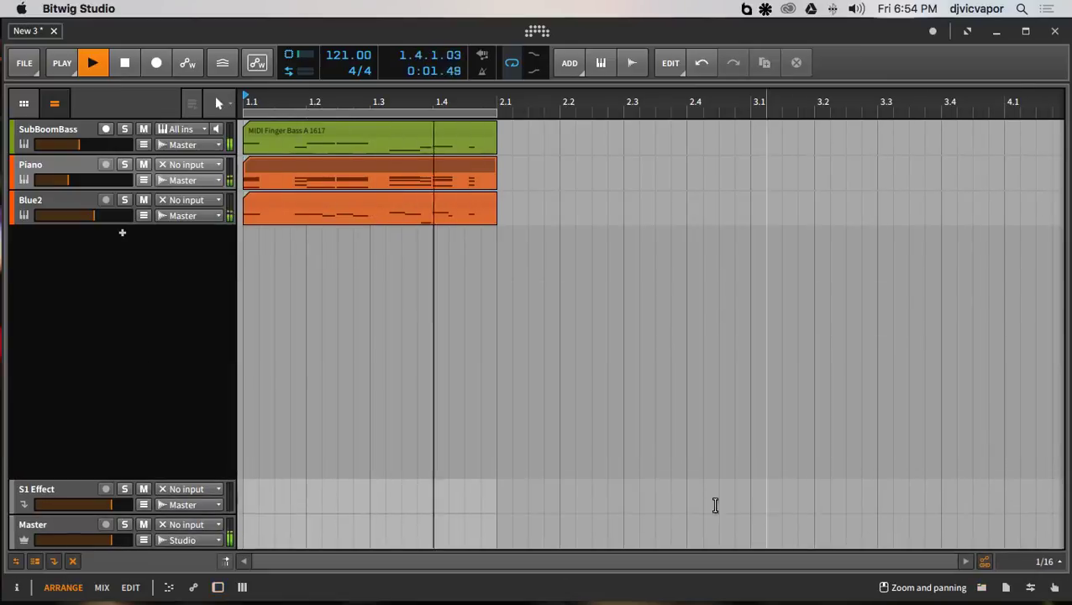
# Step: Change the Blue2 track's sound to preset 055 Thinner Filler from 07 Arp Bank 01 and close the plug-in window
pyautogui.doubleClick(80, 206)
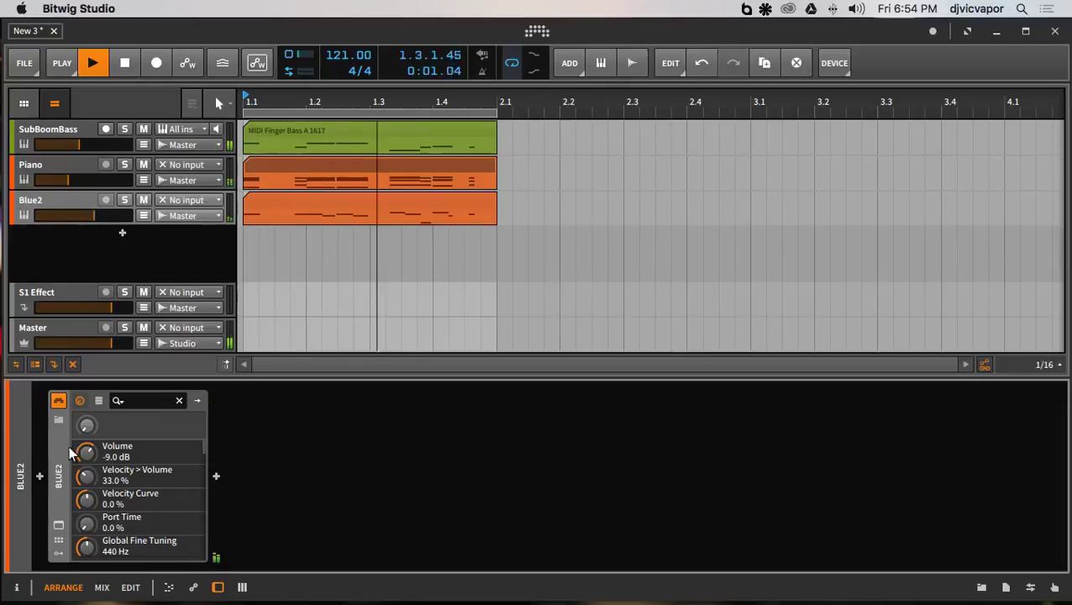
pyautogui.click(58, 526)
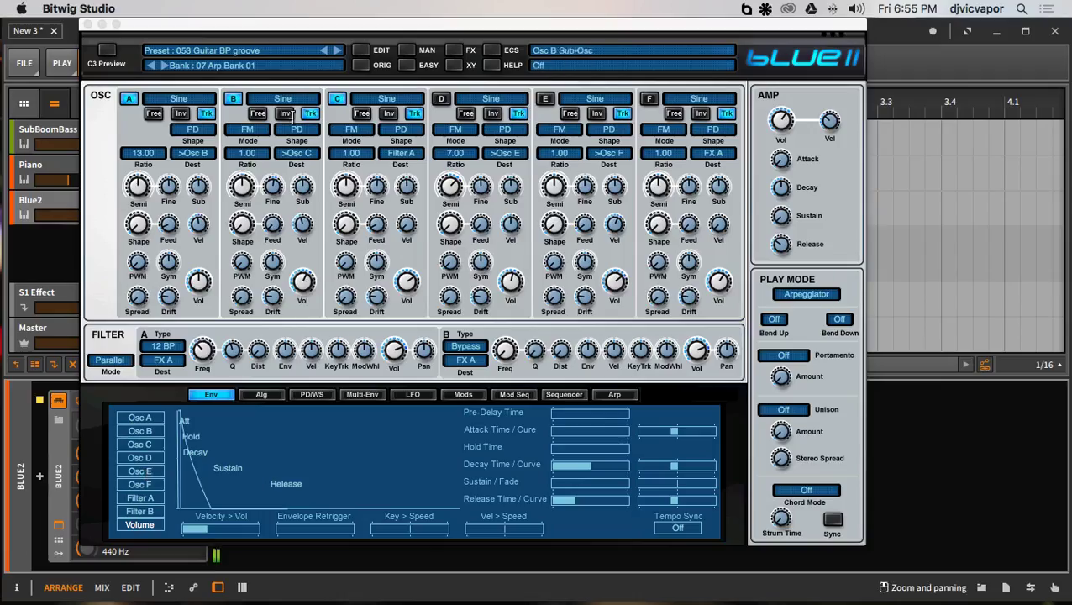
pyautogui.click(403, 50)
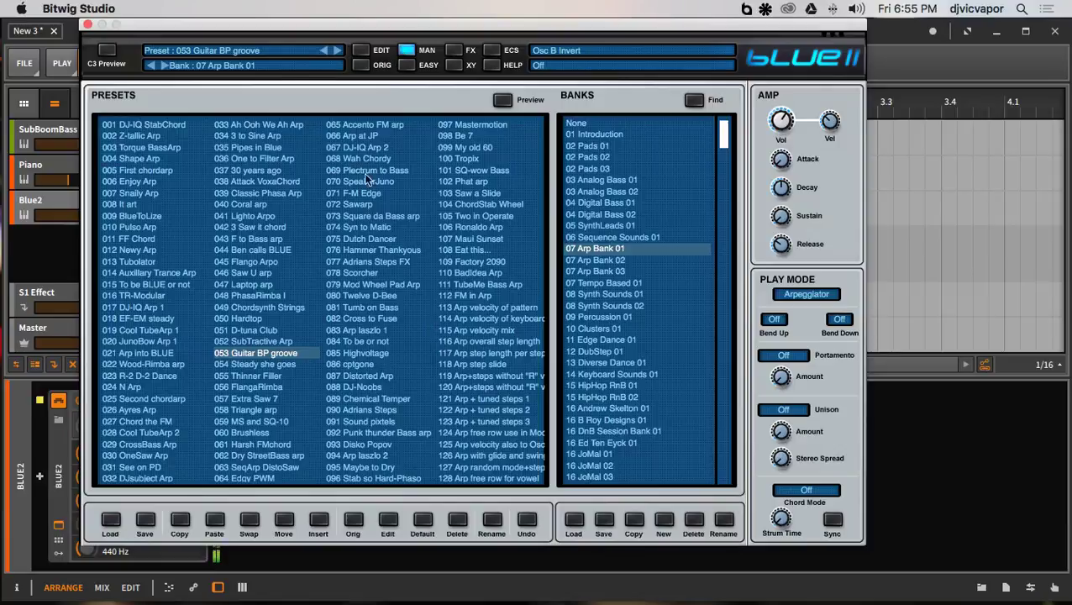
pyautogui.click(256, 376)
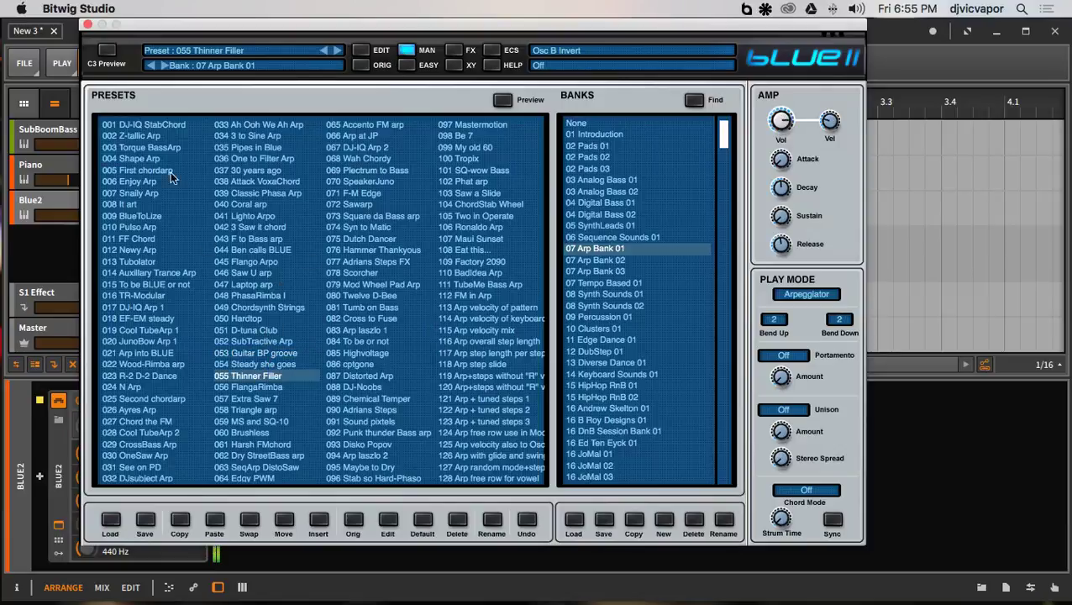
pyautogui.click(87, 24)
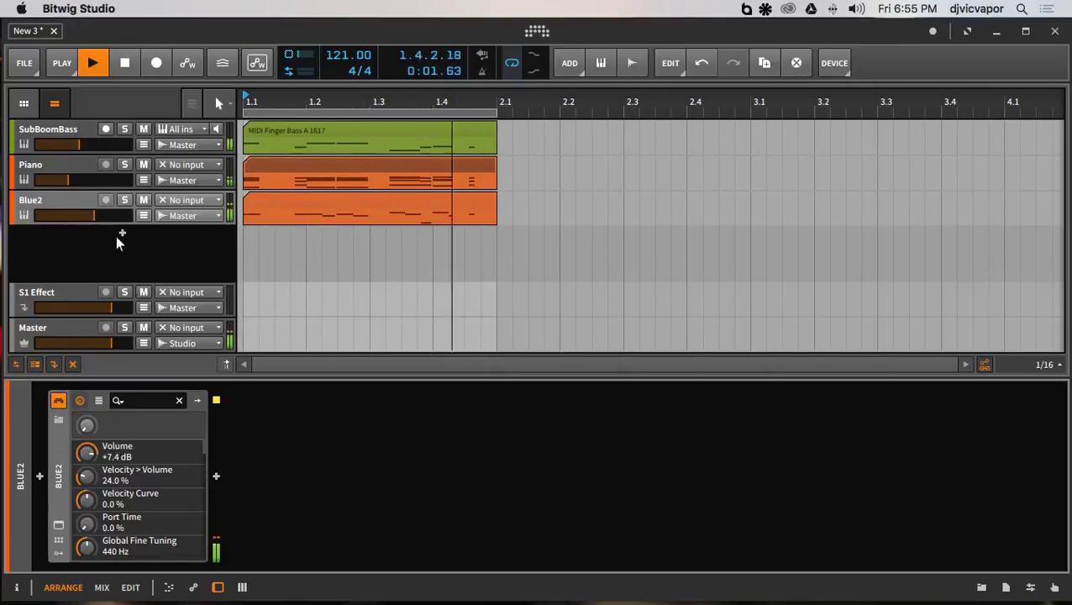
# Step: Stop and replay the loop to check the bass, piano chords and Blue2 arpeggio together
pyautogui.press('space')
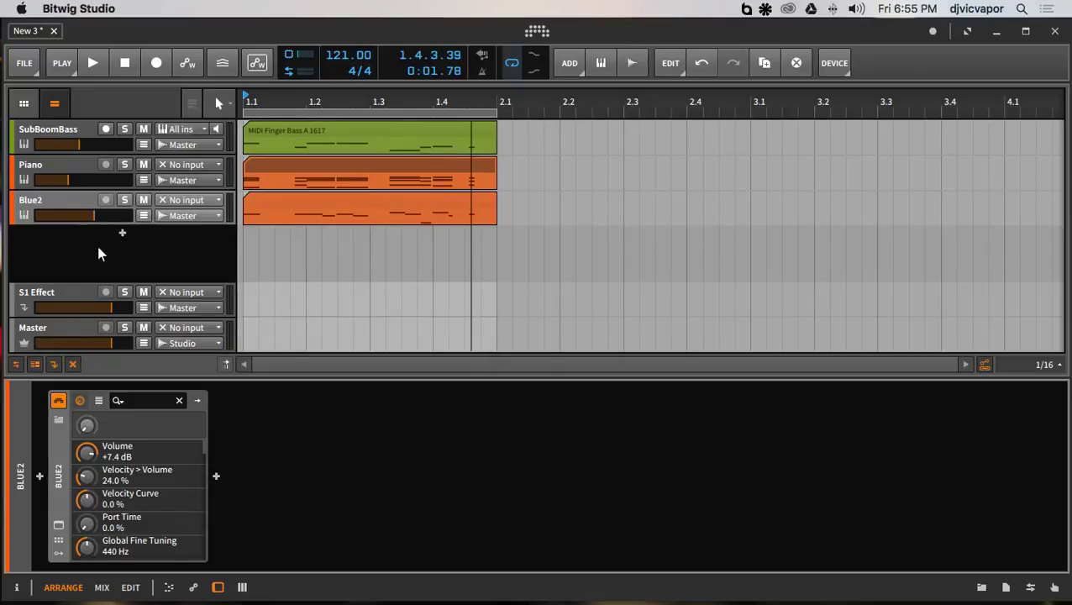
pyautogui.press('space')
pyautogui.press('space')
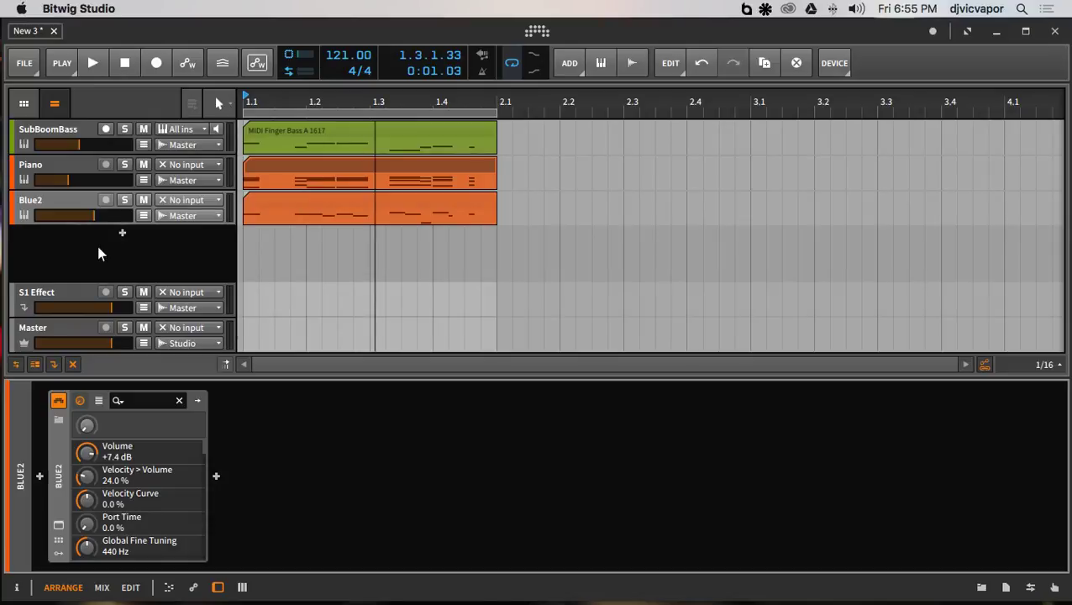
pyautogui.press('space')
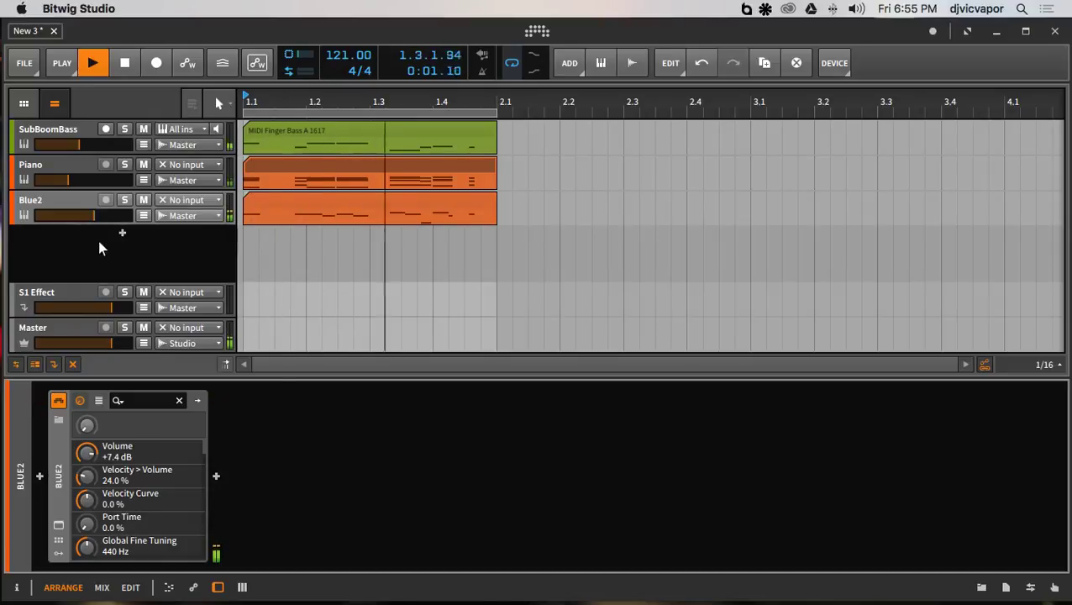
# Step: Add a new instrument track below Blue2 and stop playback
pyautogui.rightClick(99, 241)
pyautogui.click(111, 256)
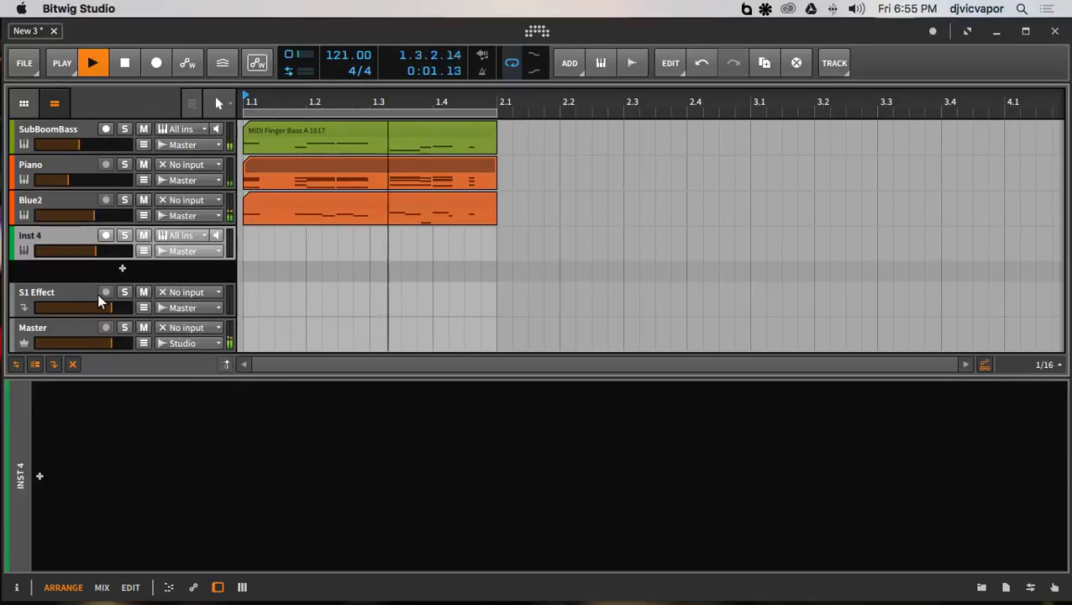
pyautogui.press('space')
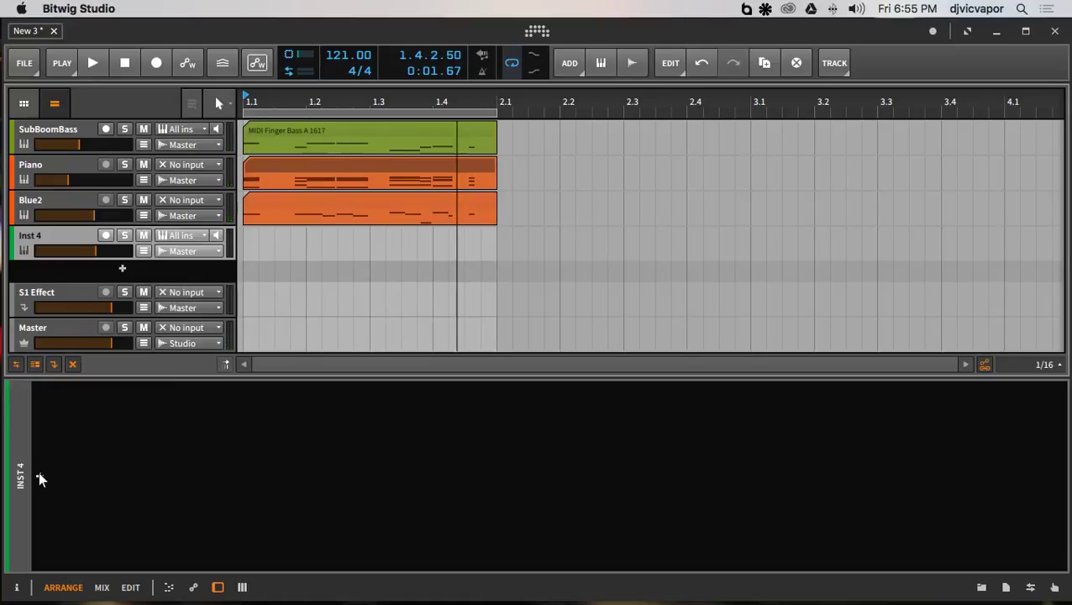
# Step: Load the Nerve instrument from Xfer Records onto the new track and move its plug-in window clear of the track list
pyautogui.click(39, 475)
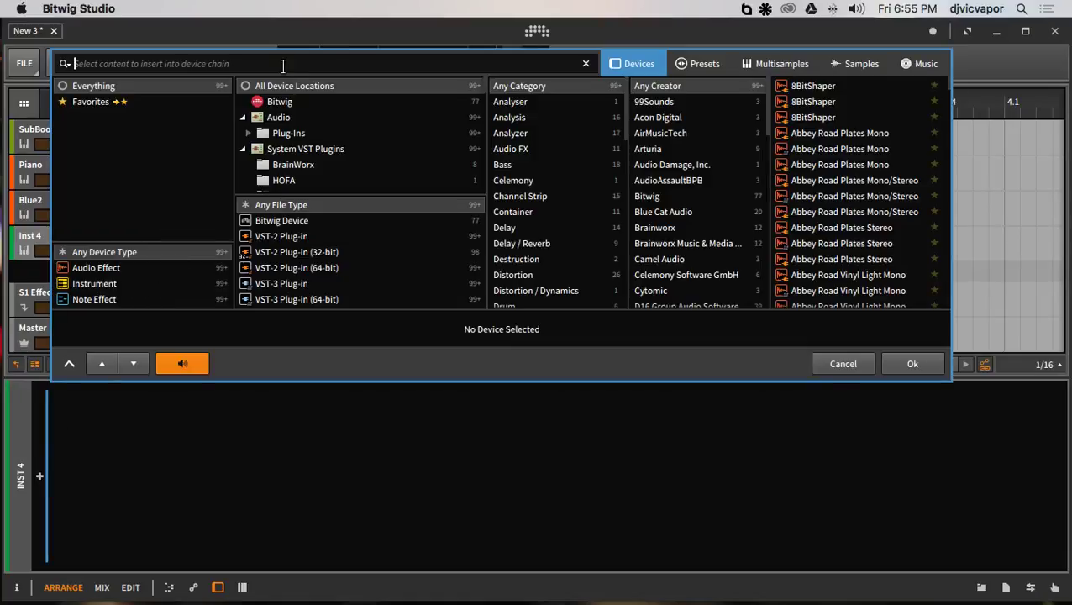
pyautogui.write('nerve')
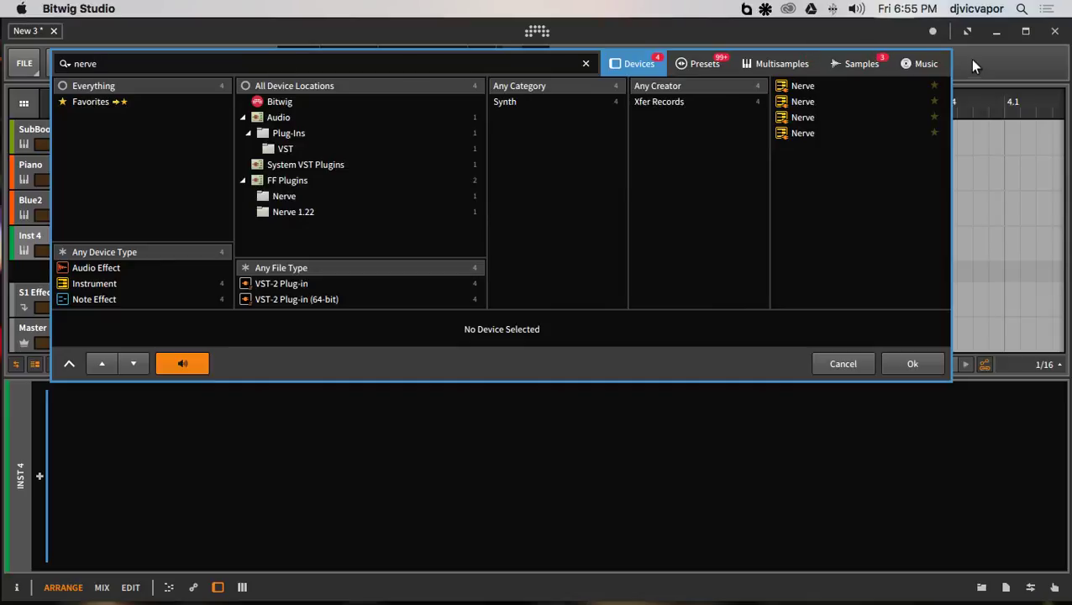
pyautogui.click(827, 87)
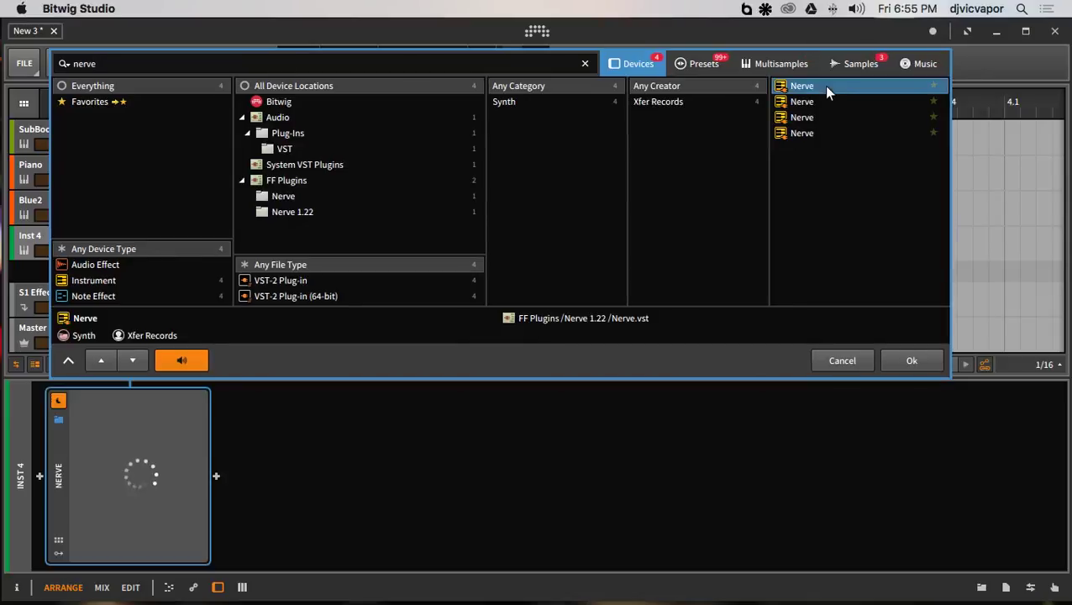
pyautogui.click(908, 362)
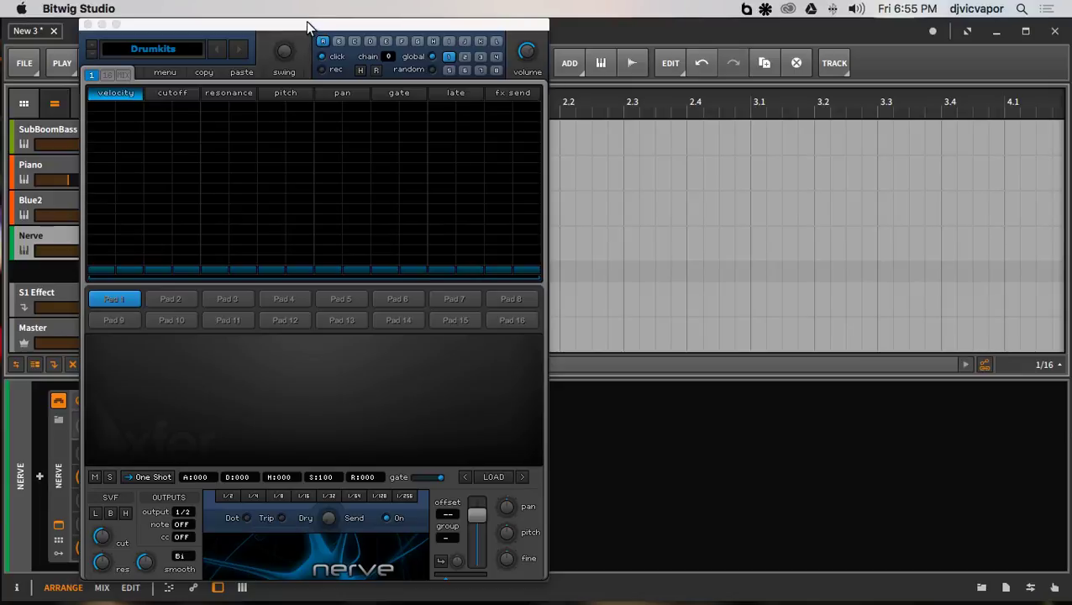
pyautogui.moveTo(306, 27); pyautogui.dragTo(765, 6)
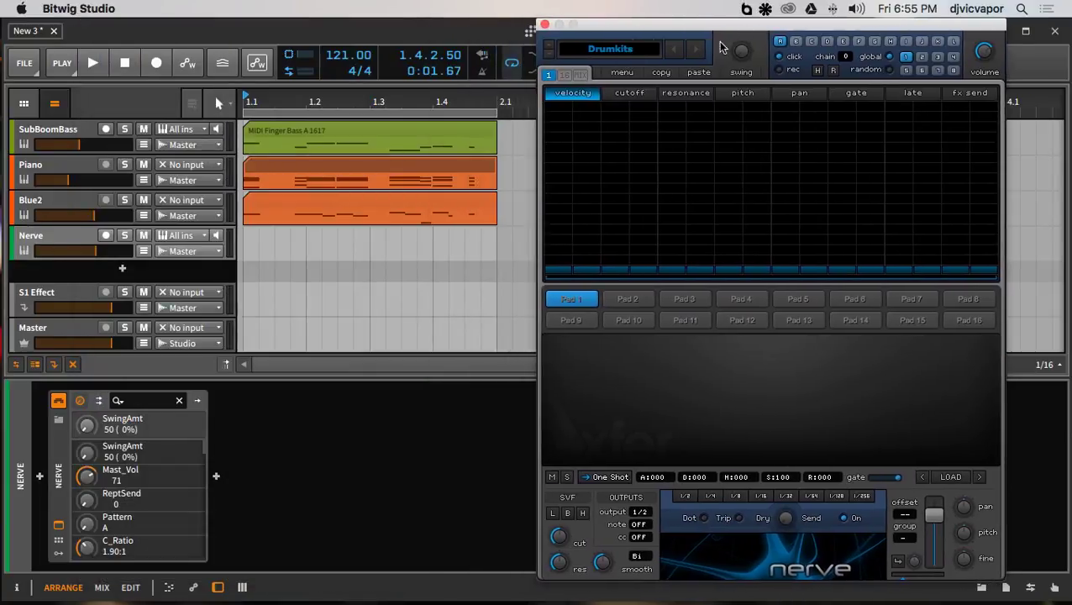
# Step: Load the CC_Brokendisco drum preset in Nerve
pyautogui.click(631, 53)
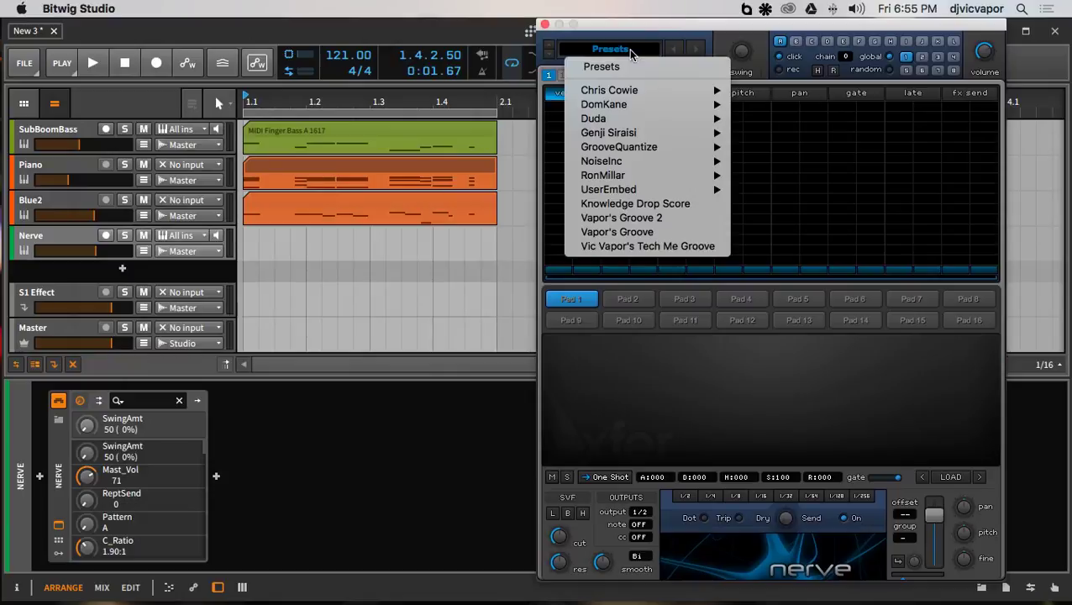
pyautogui.moveTo(736, 91)
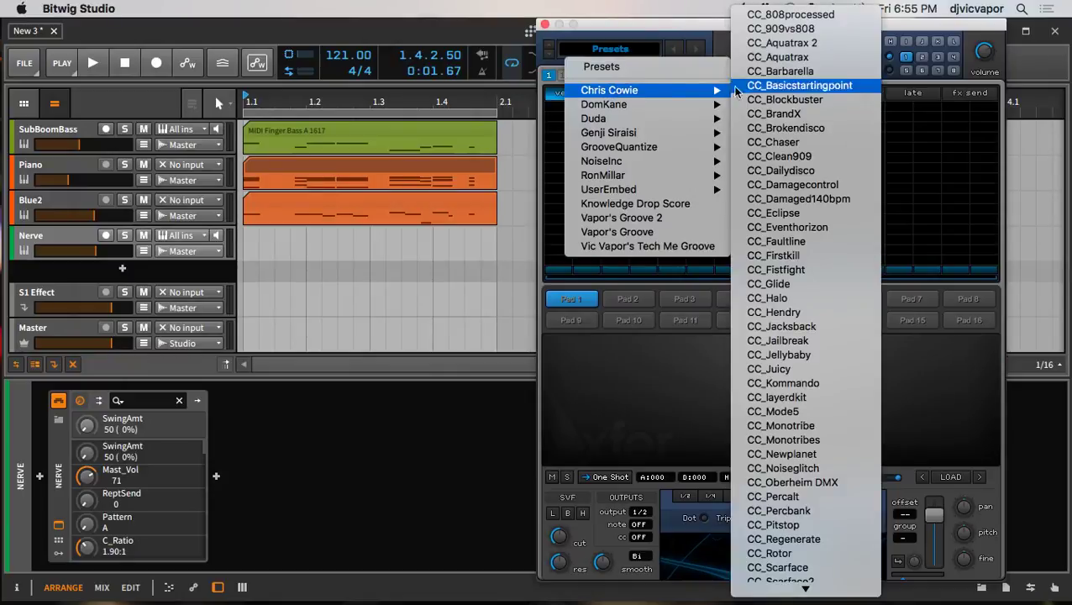
pyautogui.click(774, 131)
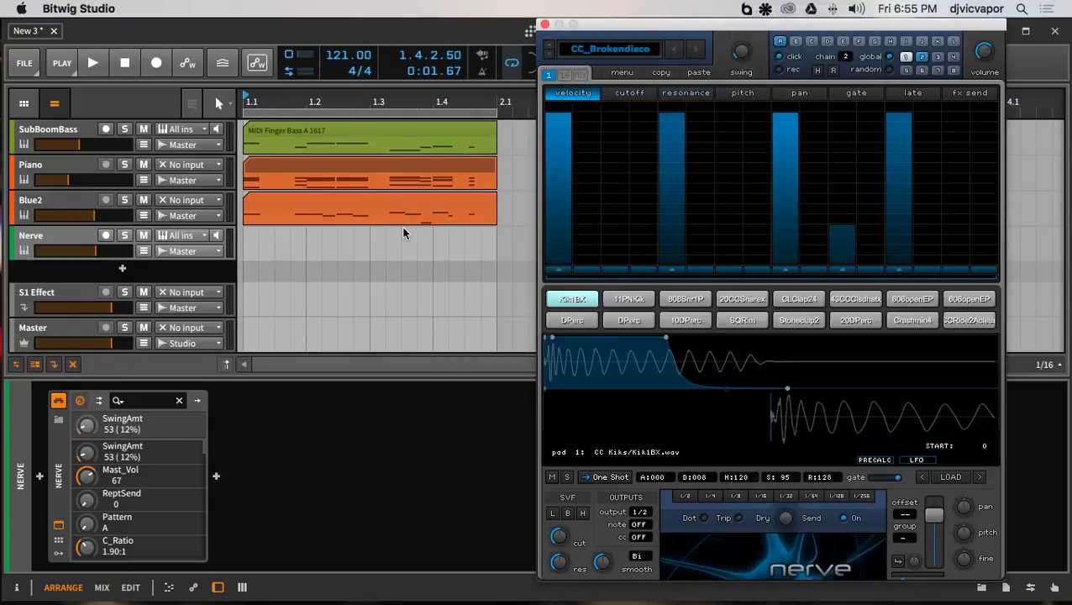
# Step: Play the loop with the Nerve drum pattern, restart it once, and audition the 1/16 repeater on the beat
pyautogui.click(93, 62)
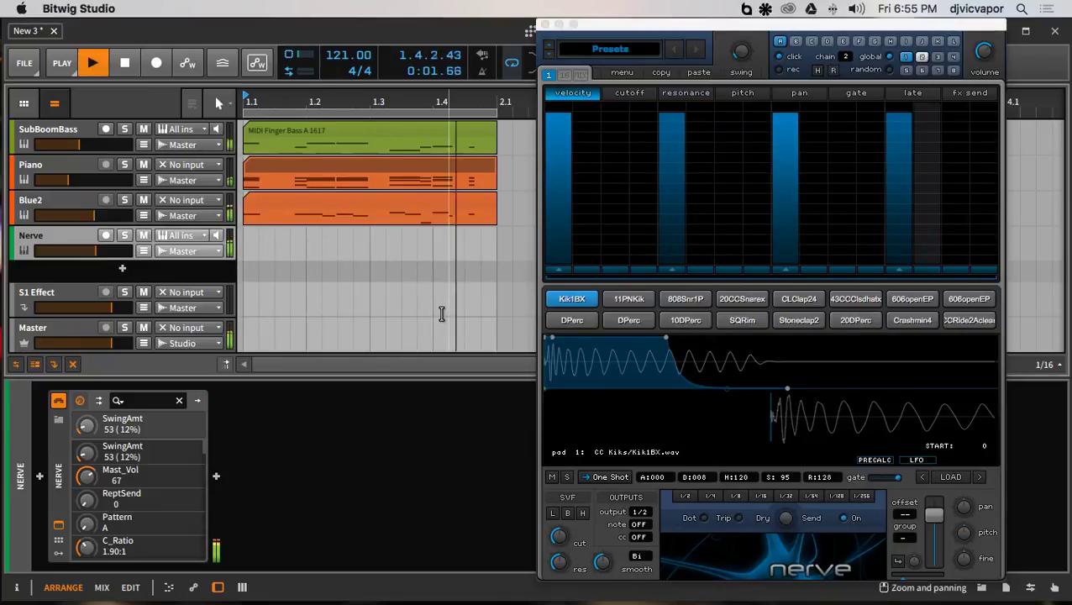
pyautogui.press('space')
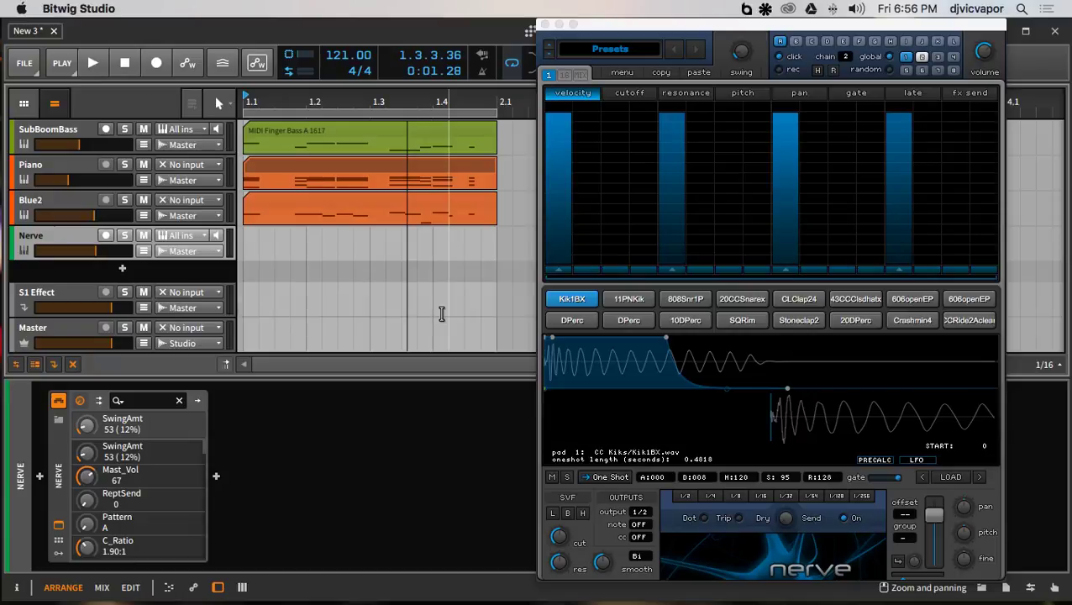
pyautogui.press('space')
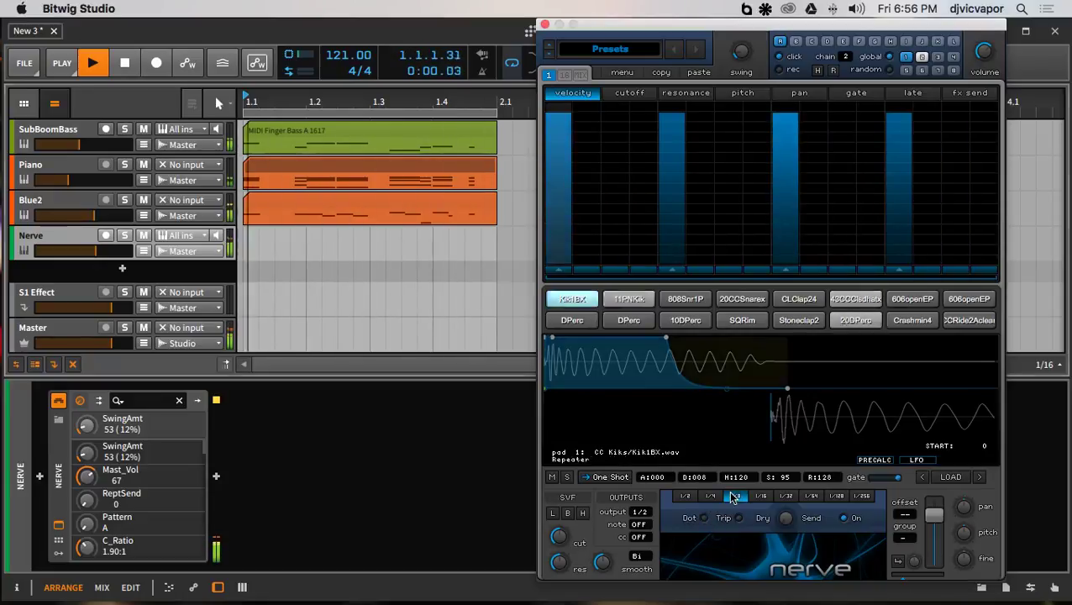
pyautogui.click(758, 496)
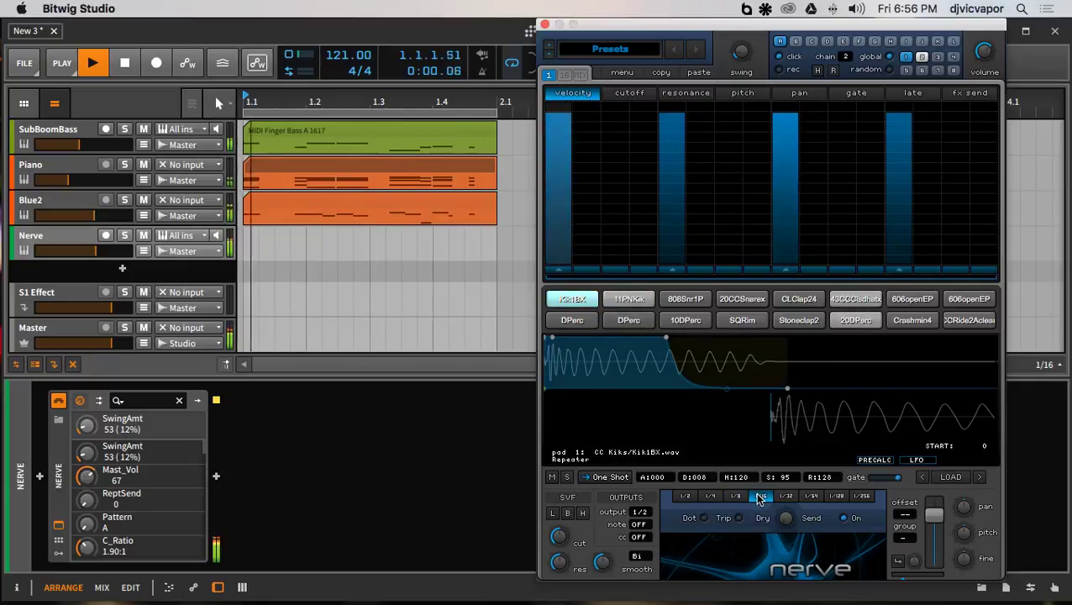
pyautogui.click(761, 496)
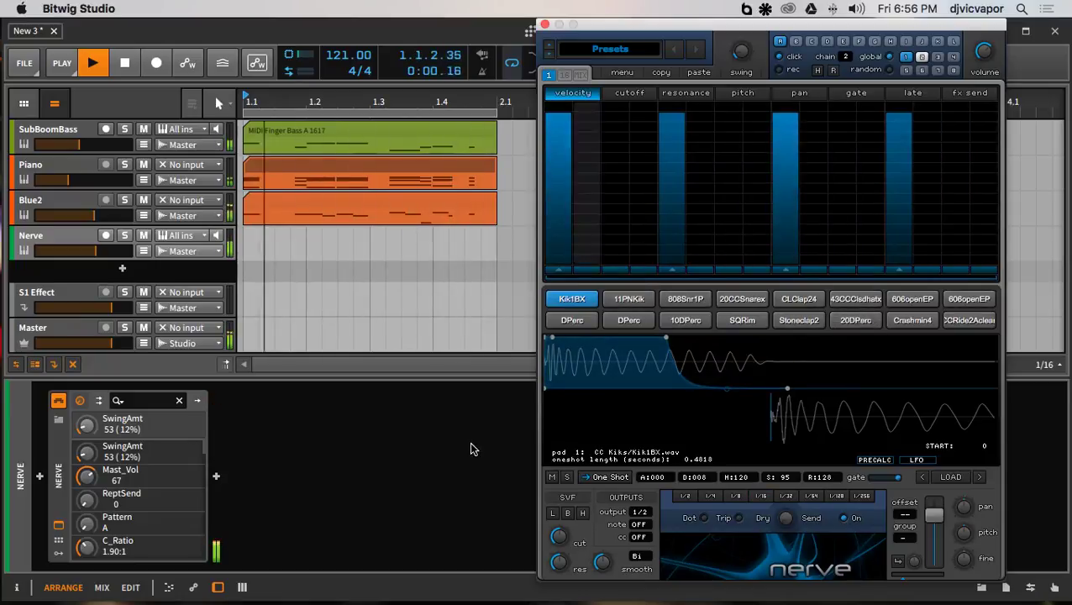
# Step: Change the Blue2 track's sound to preset 074 Syn to Matic from 07 Arp Bank 01 and close its window
pyautogui.click(56, 201)
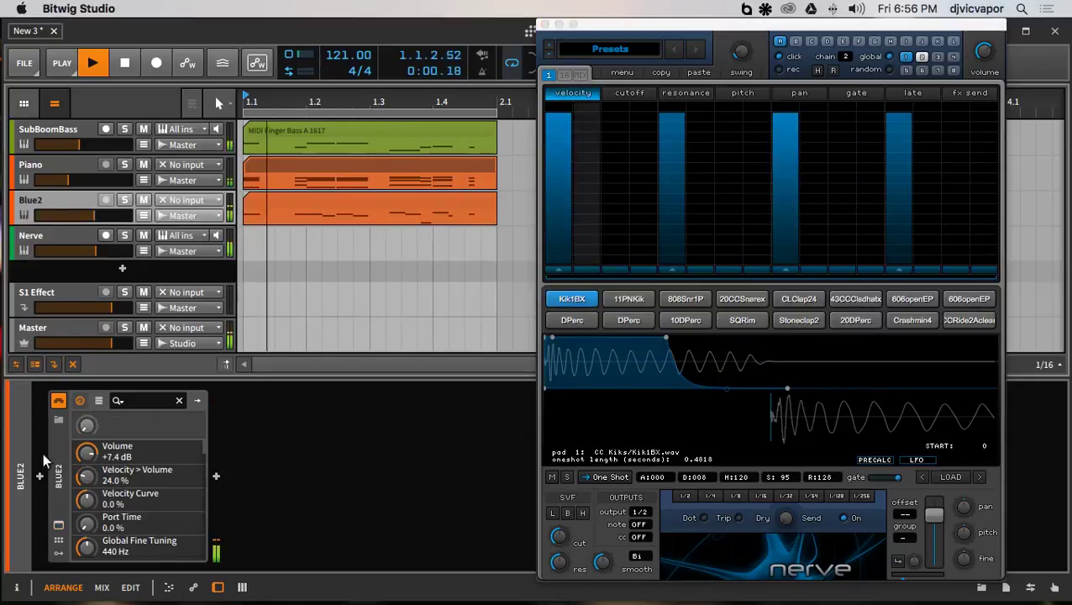
pyautogui.click(58, 525)
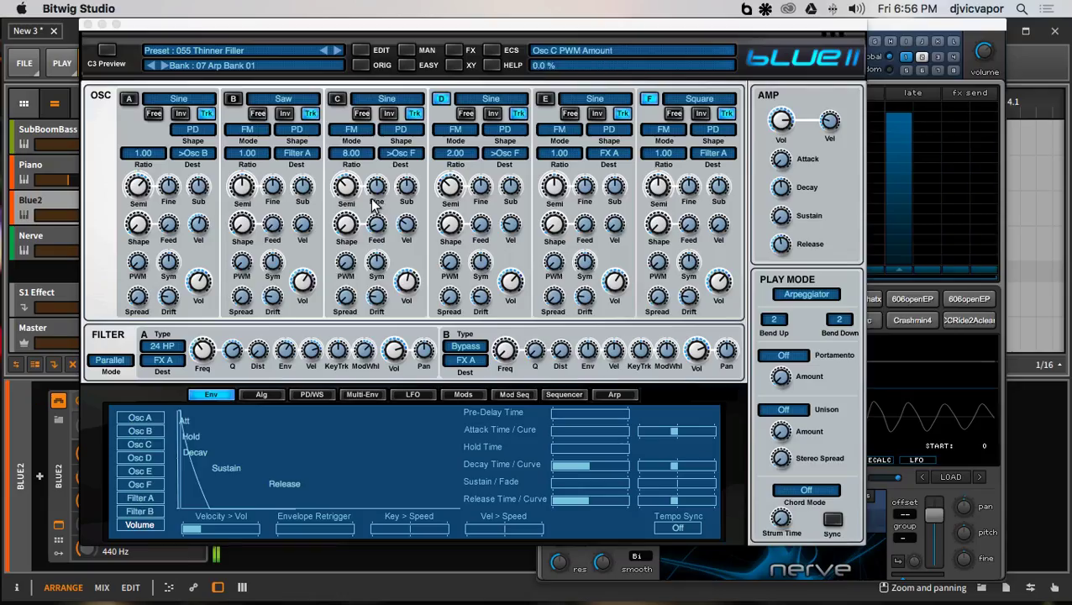
pyautogui.click(405, 49)
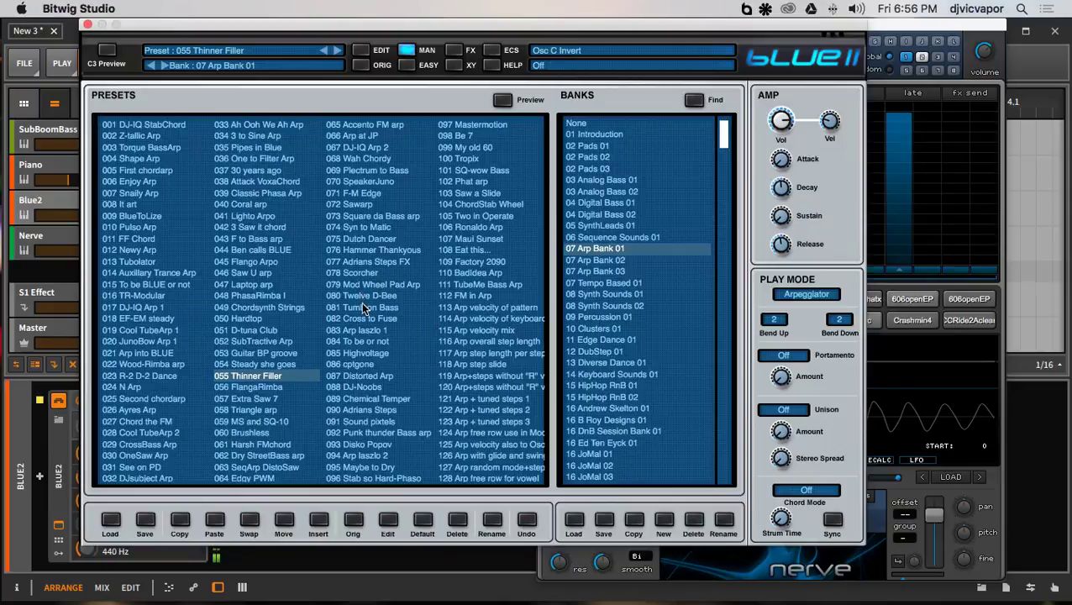
pyautogui.click(360, 229)
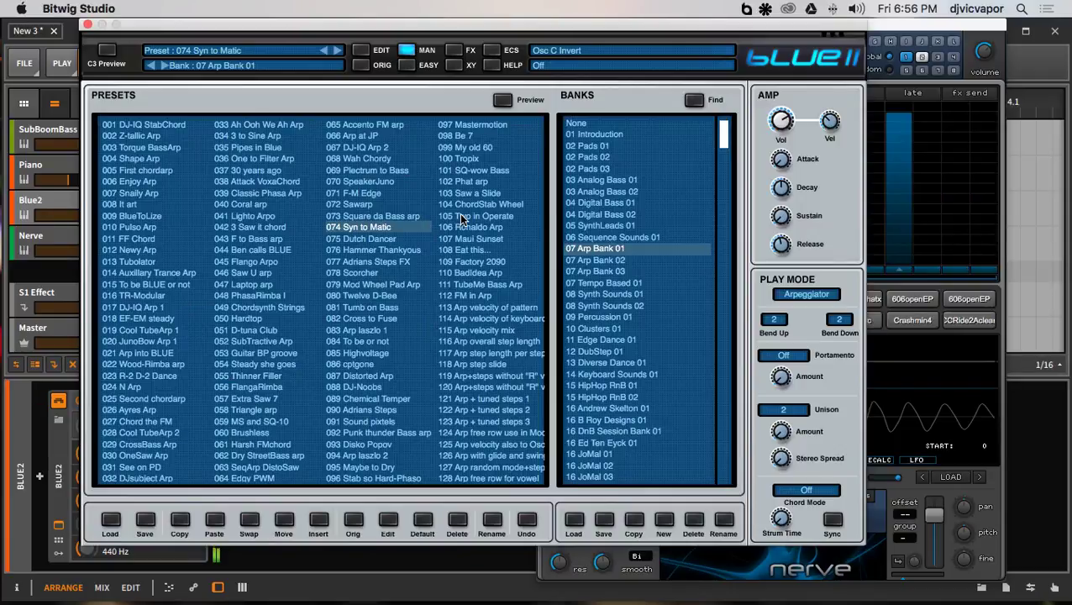
pyautogui.click(88, 24)
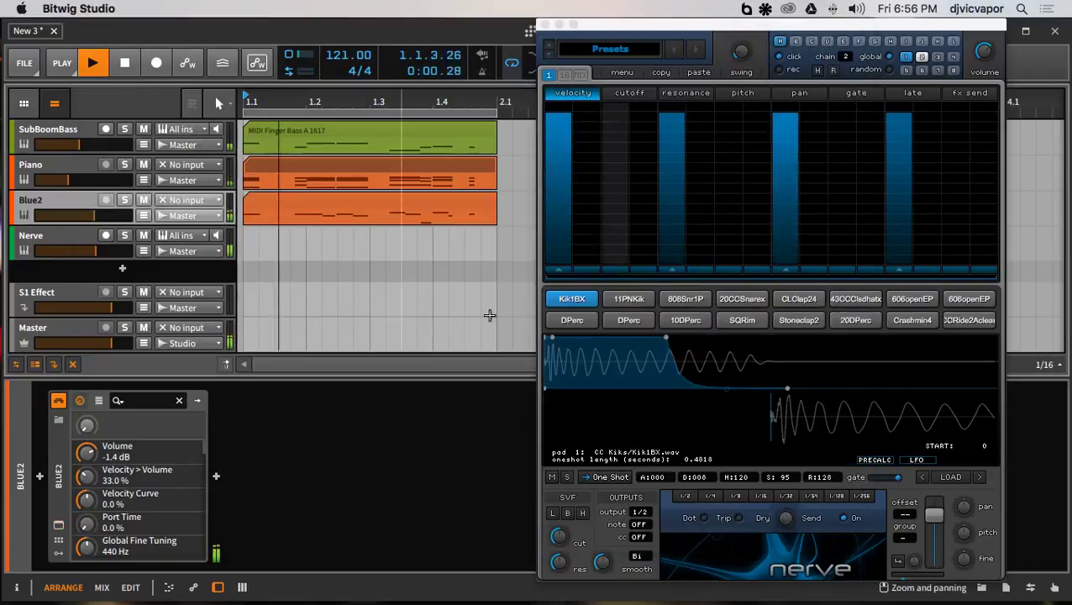
# Step: Switch Nerve to the next drum preset, audition its repeater rates over the loop, and stop playback and close the plug-in window
pyautogui.click(745, 496)
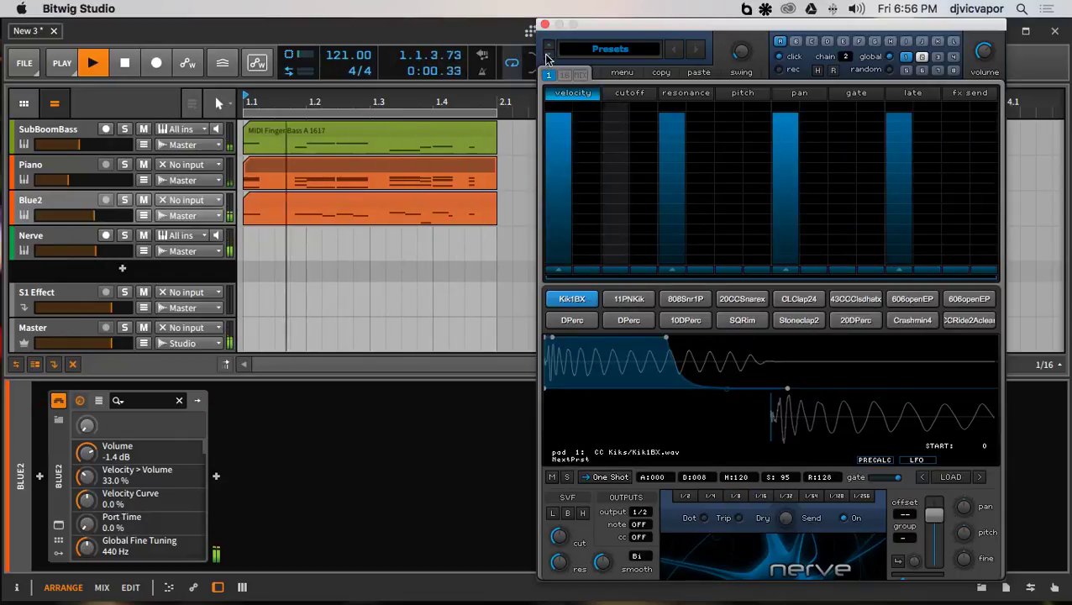
pyautogui.click(695, 49)
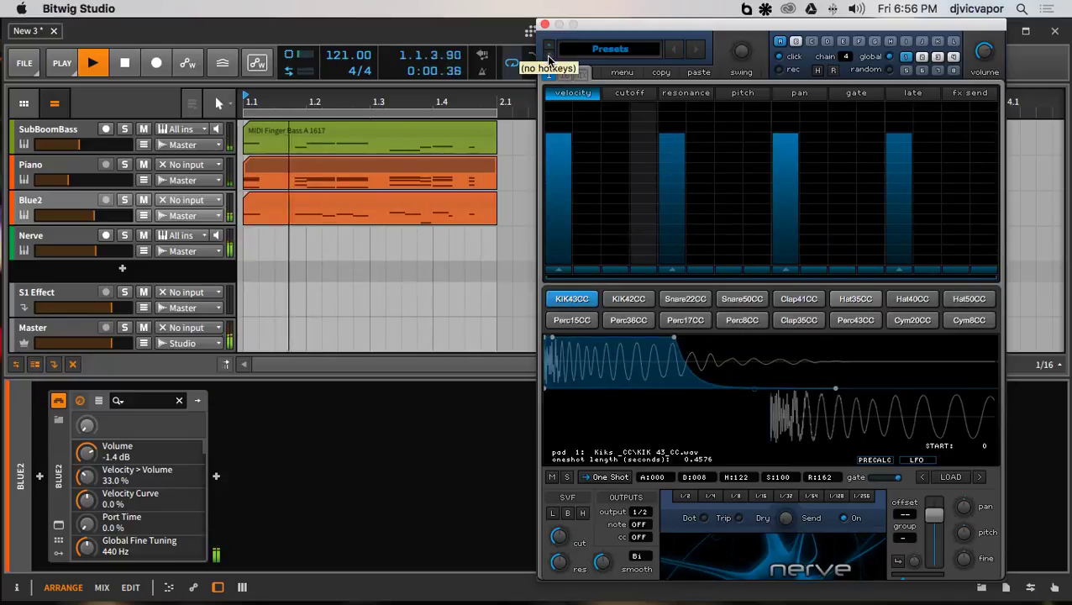
pyautogui.click(757, 497)
pyautogui.click(742, 501)
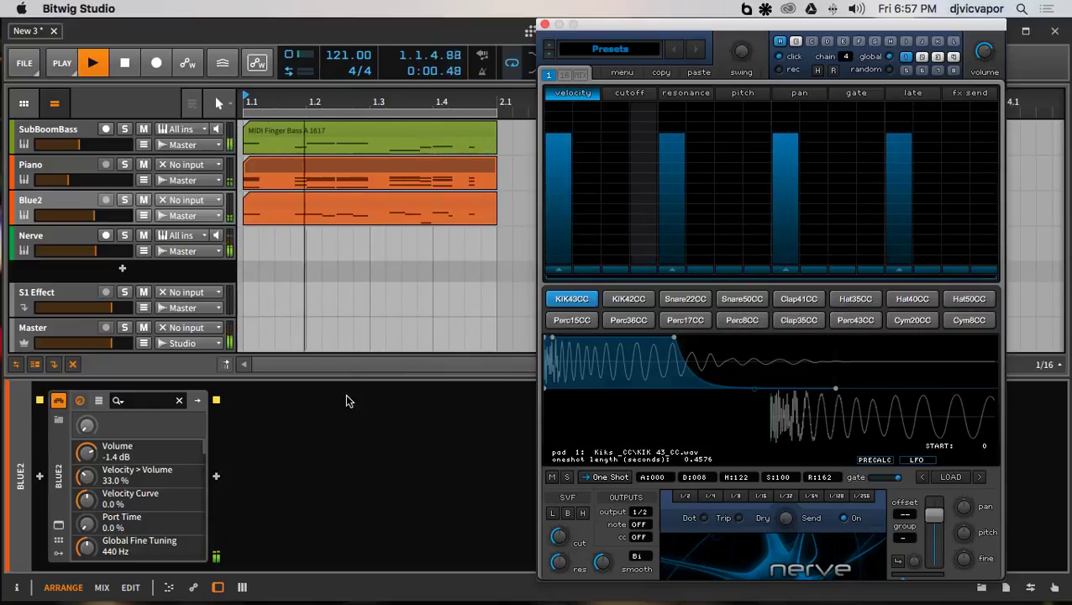
pyautogui.press('space')
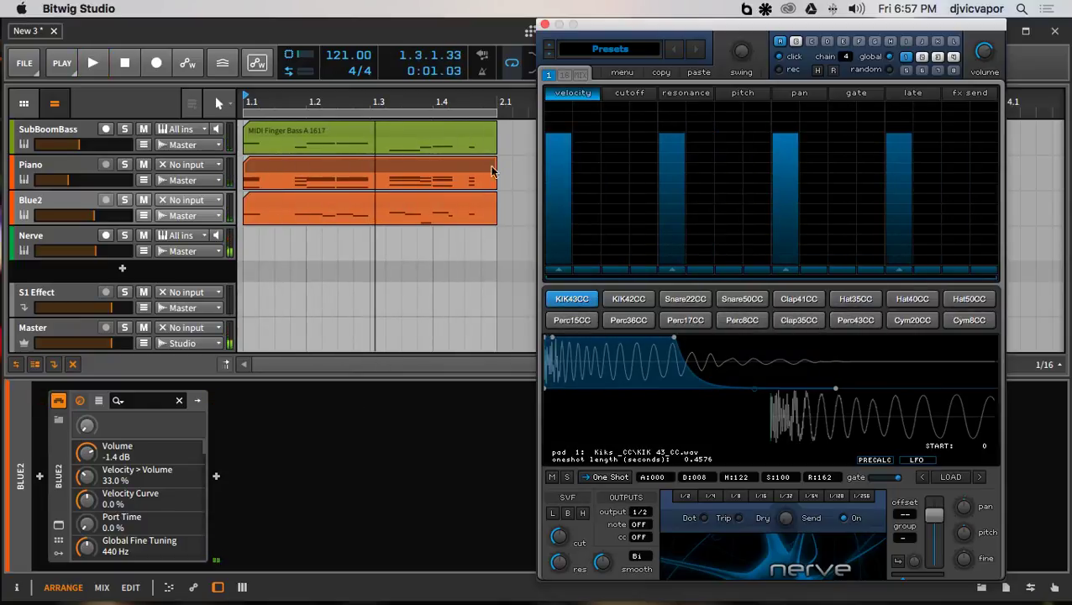
pyautogui.click(544, 25)
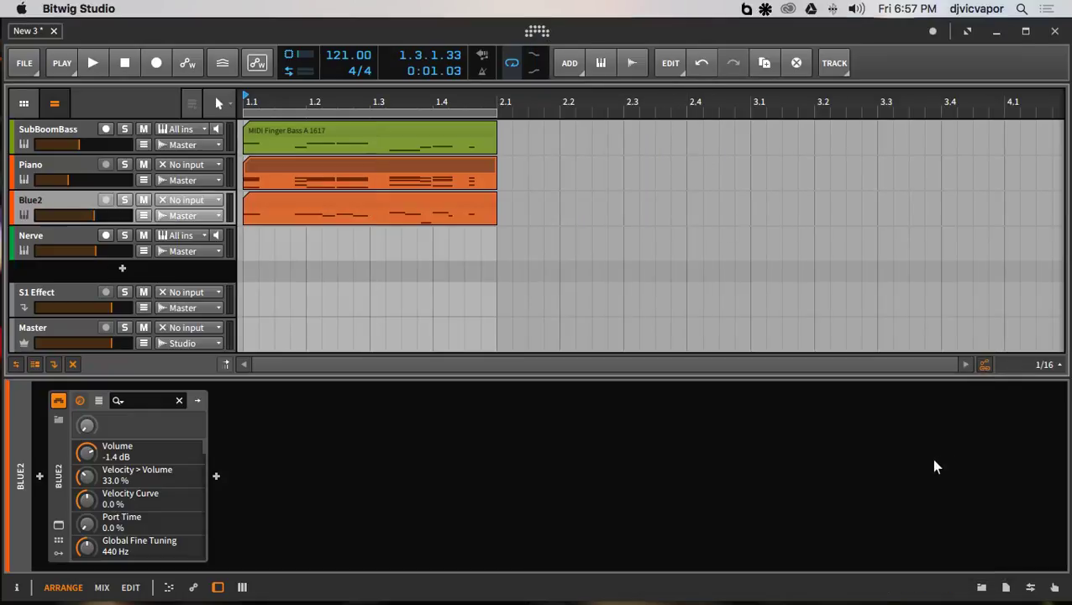
# Step: Reopen the clip browser, widen it to examine the MIDI bass folders in the All Loops location, and narrow it again
pyautogui.click(981, 589)
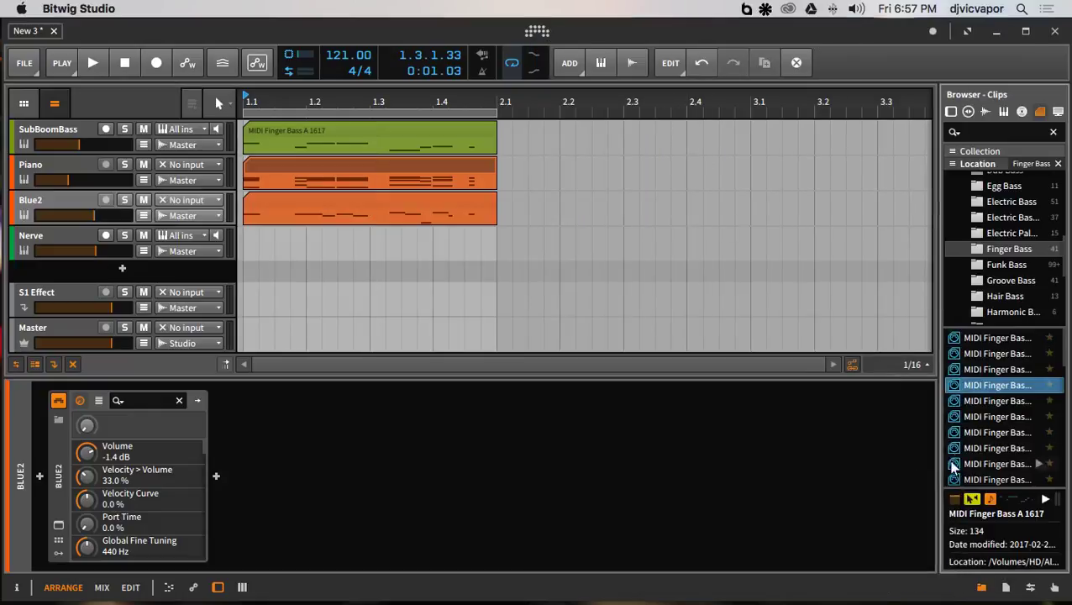
pyautogui.moveTo(939, 408); pyautogui.dragTo(775, 407)
pyautogui.scroll(5, 836, 323)
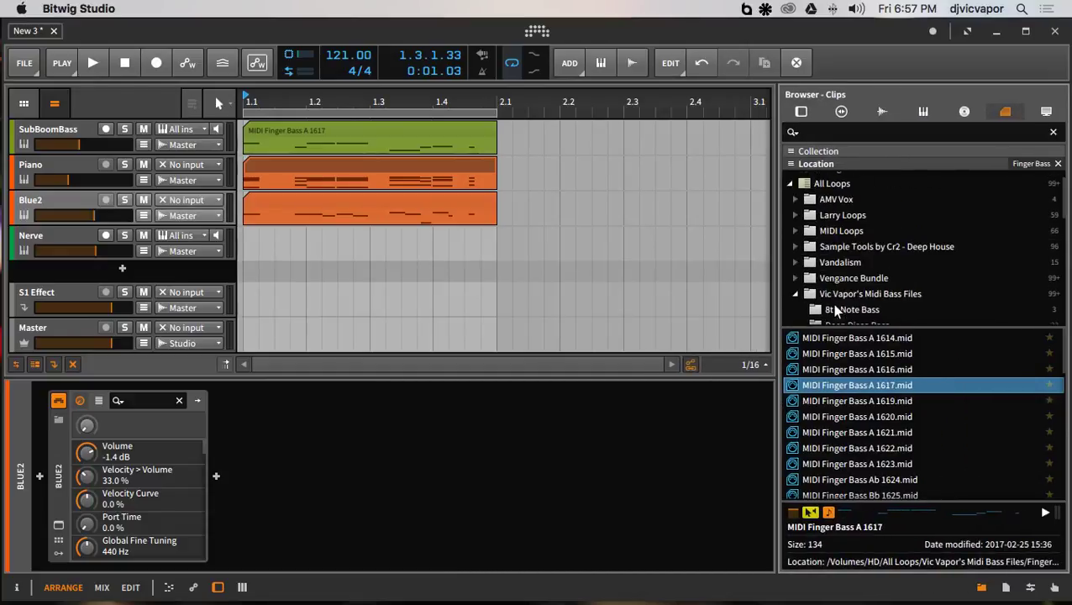
pyautogui.scroll(-4, 835, 311)
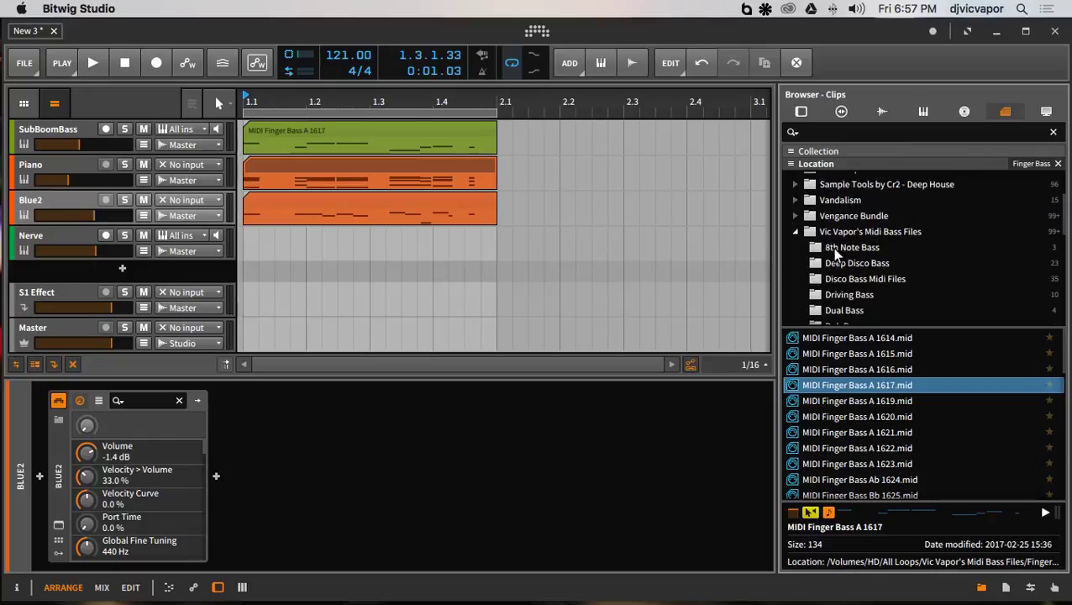
pyautogui.scroll(-6, 836, 254)
pyautogui.scroll(12, 836, 253)
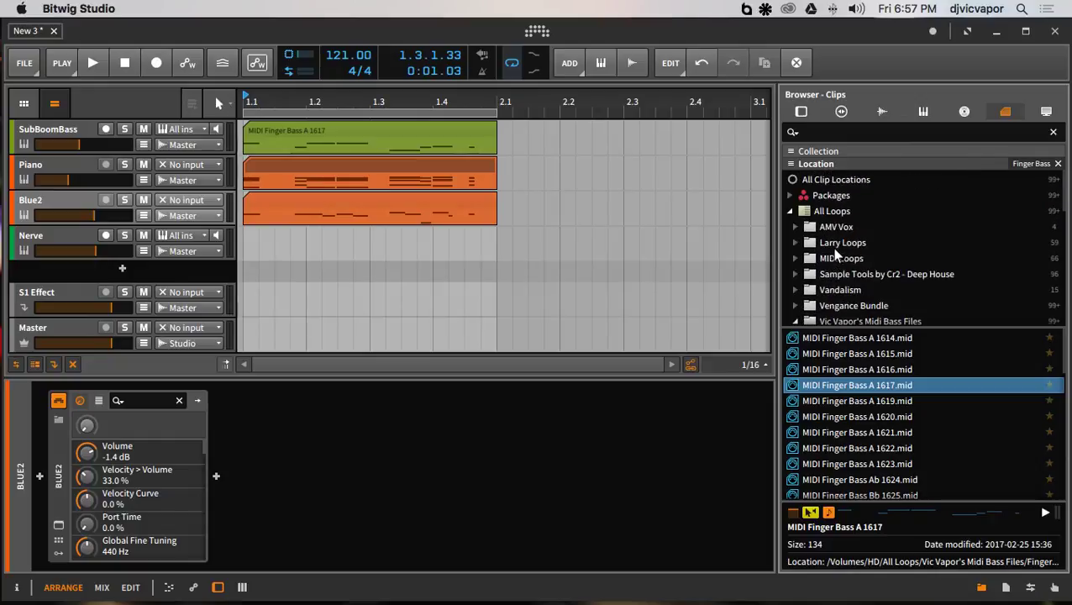
pyautogui.scroll(-15, 899, 235)
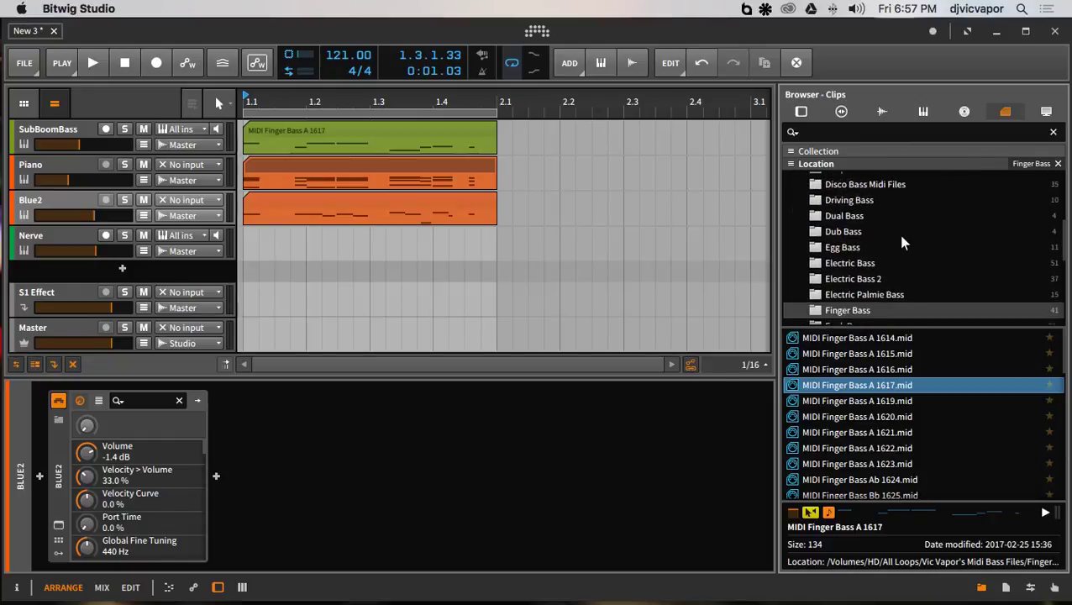
pyautogui.scroll(6, 902, 242)
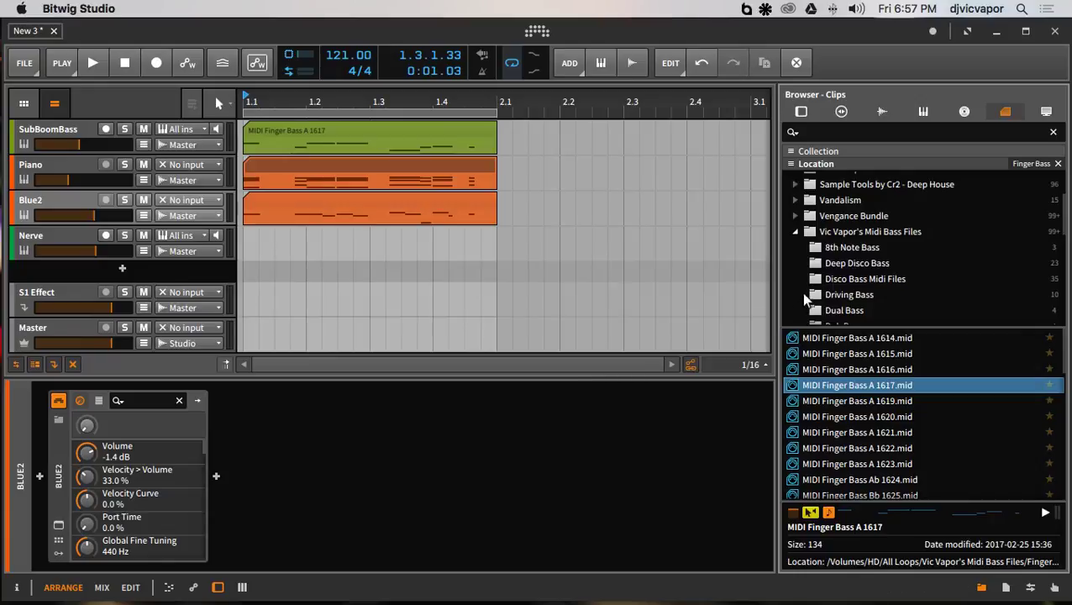
pyautogui.scroll(-3, 831, 274)
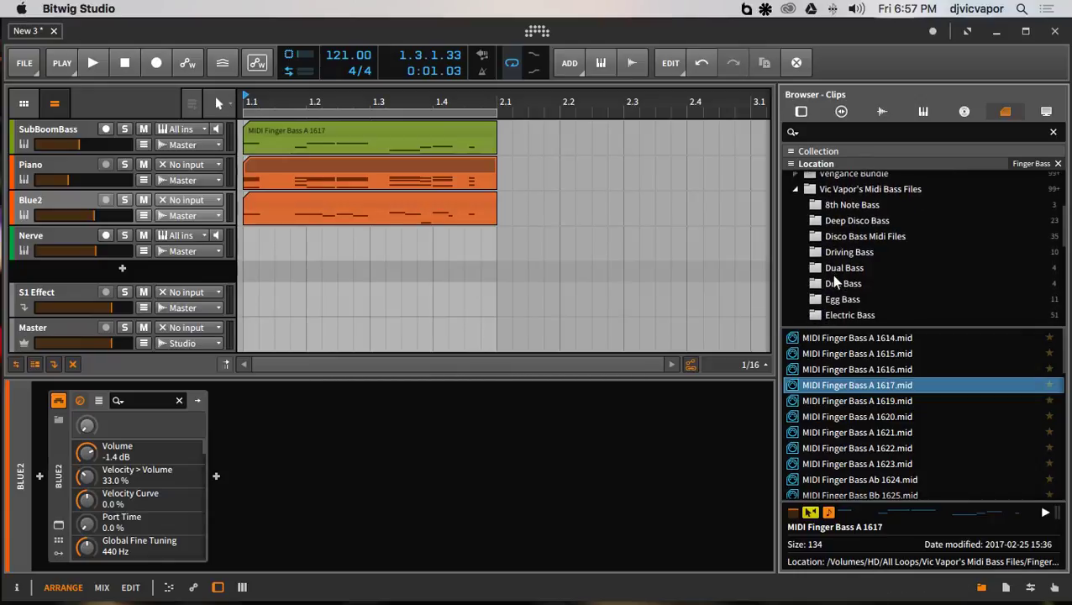
pyautogui.scroll(-1, 835, 281)
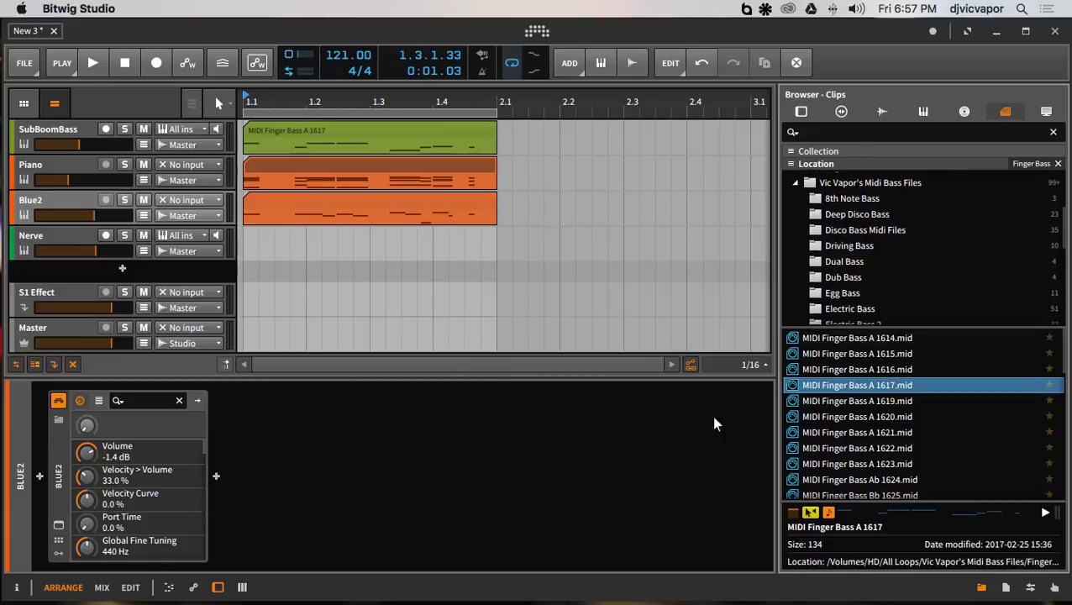
pyautogui.moveTo(773, 406); pyautogui.dragTo(898, 400)
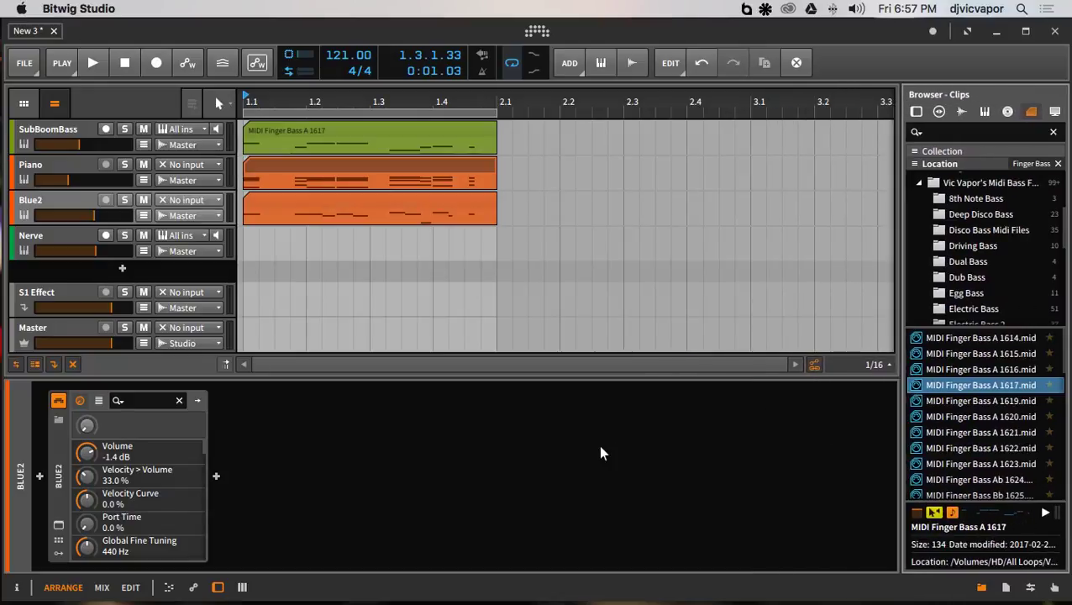